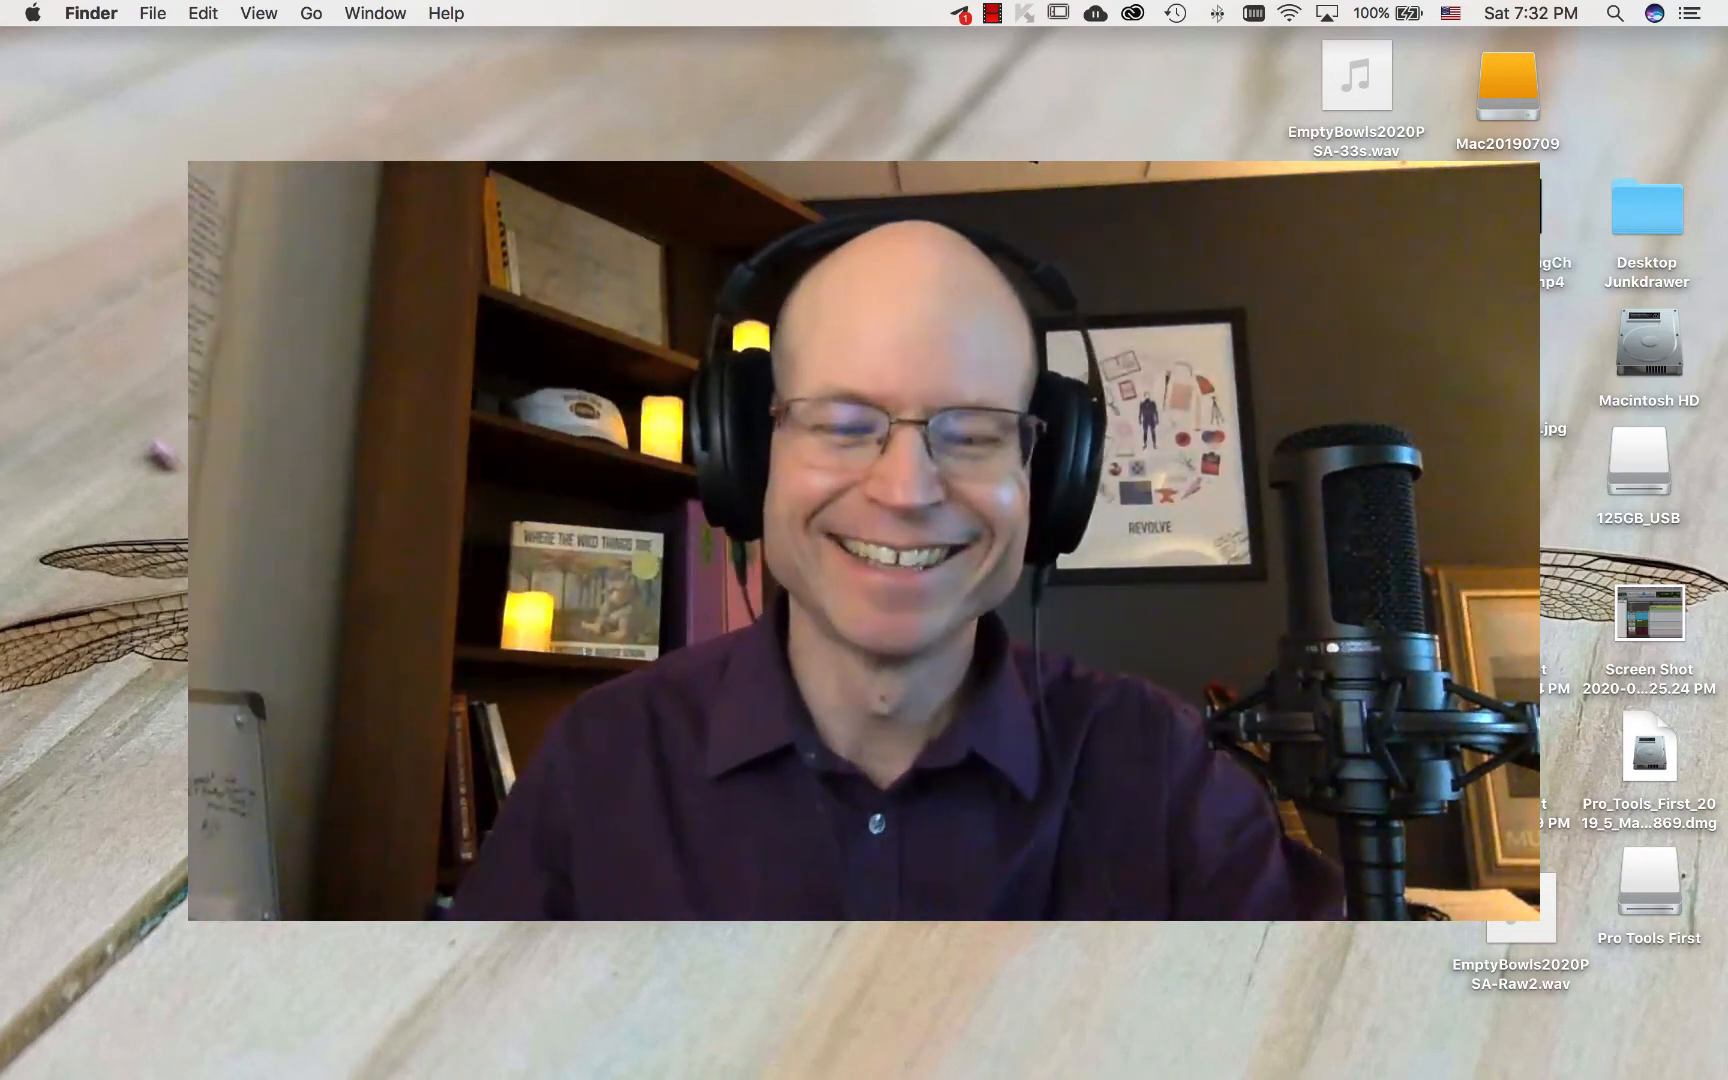
Step: Launch Pro Tools First and quit the expired Auto-Align licence prompt
{"action": "mouse_move", "coordinate": [1088, 1070]}
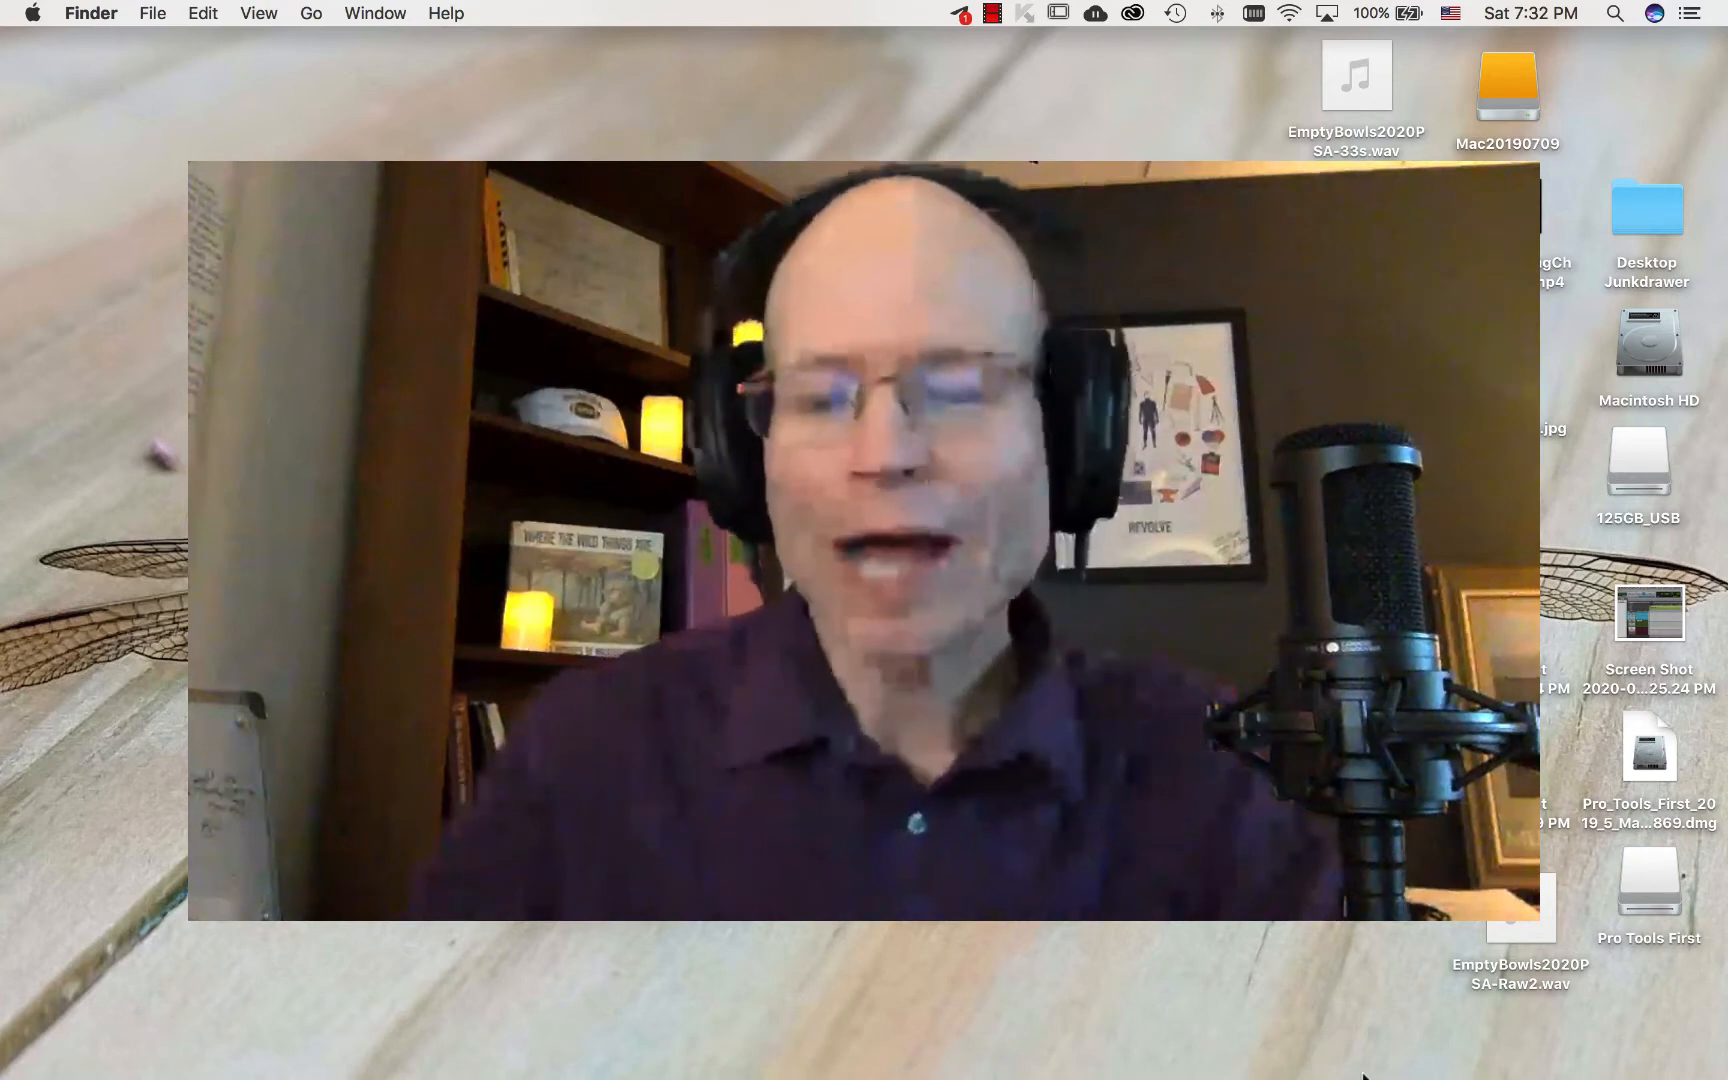
{"action": "mouse_move", "coordinate": [1440, 1070]}
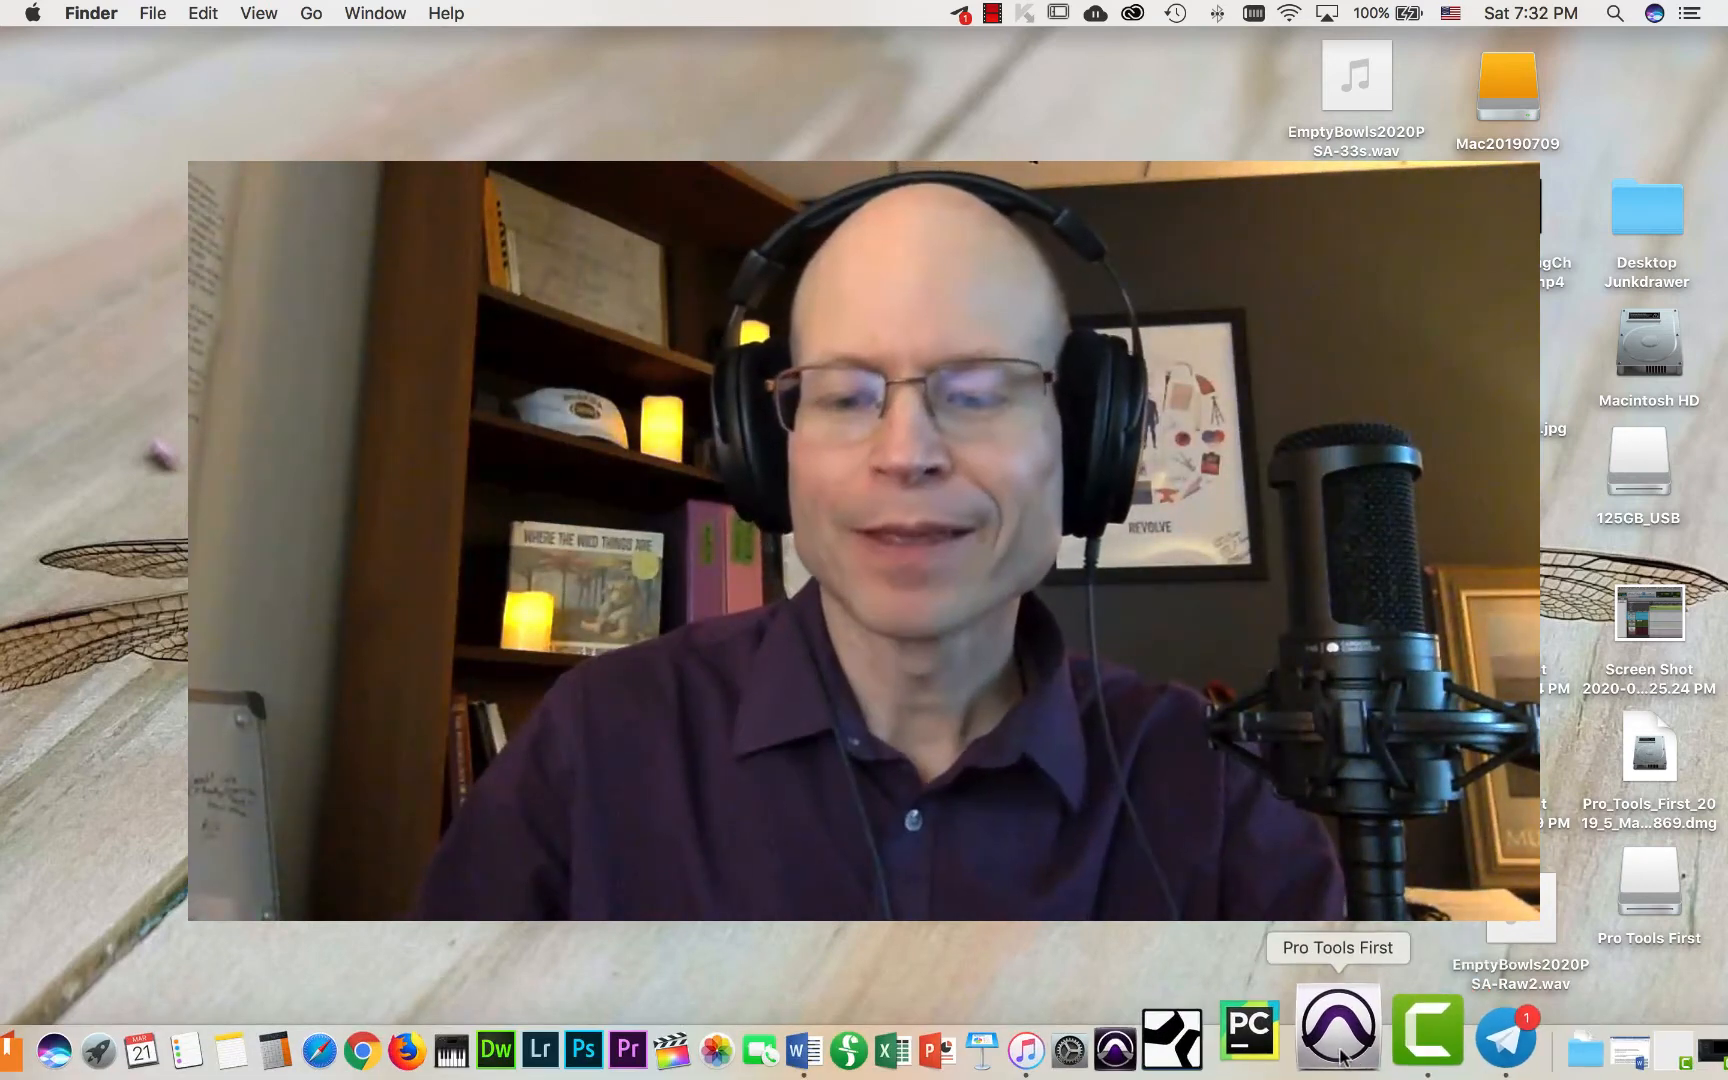
{"action": "left_click", "coordinate": [1340, 1052]}
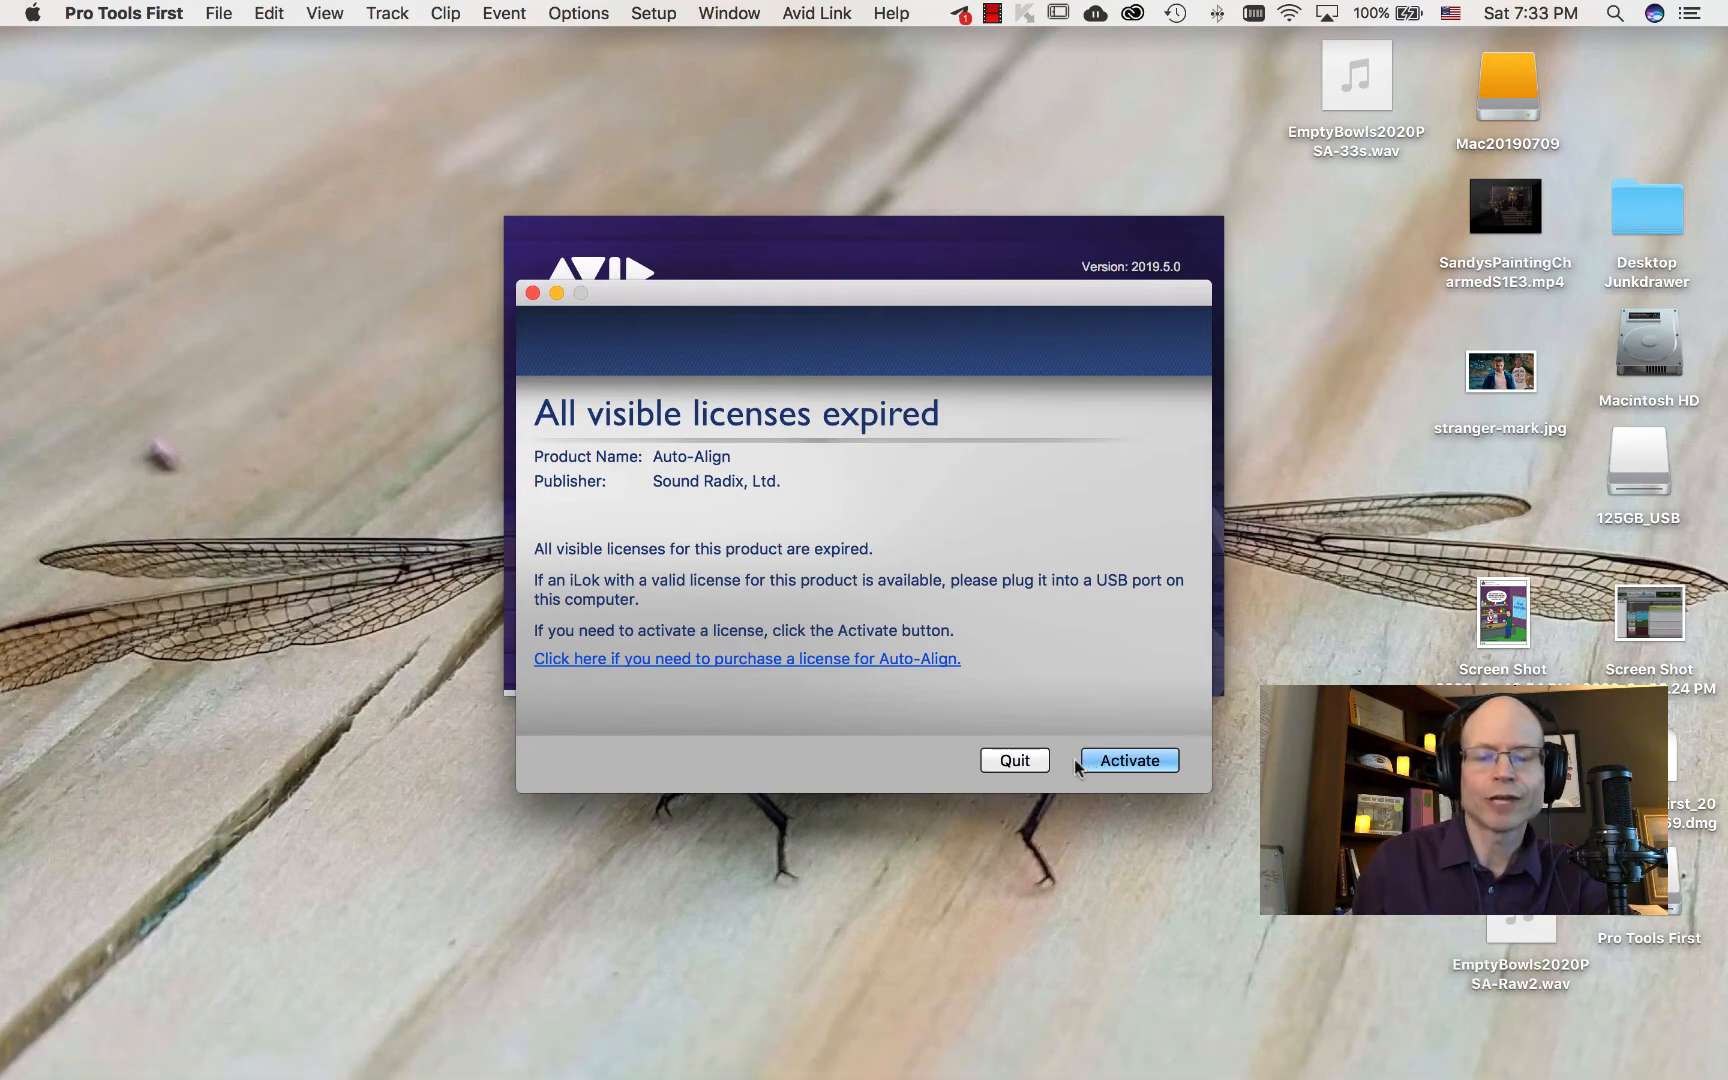
{"action": "left_click", "coordinate": [1003, 762]}
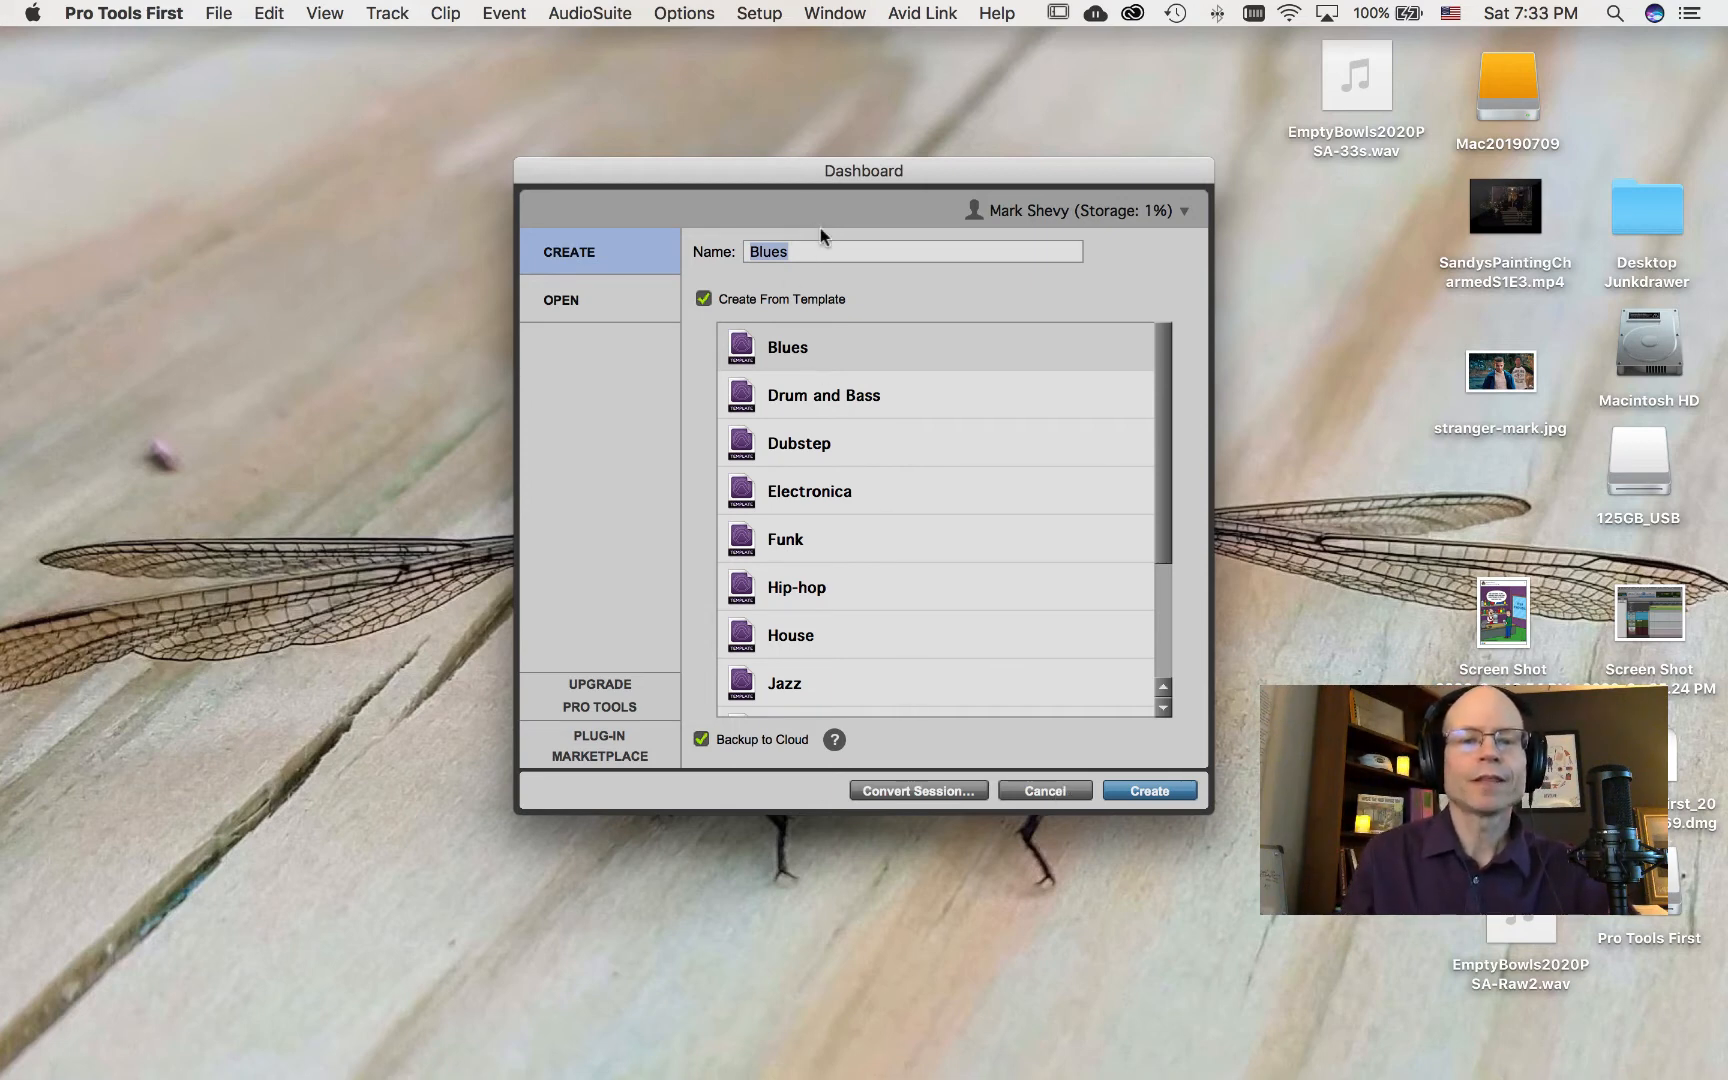
Step: Turn off Create From Template in the Dashboard, glancing at the existing sessions to open before returning to Create
{"action": "left_click_drag", "start_coordinate": [809, 168], "coordinate": [800, 139]}
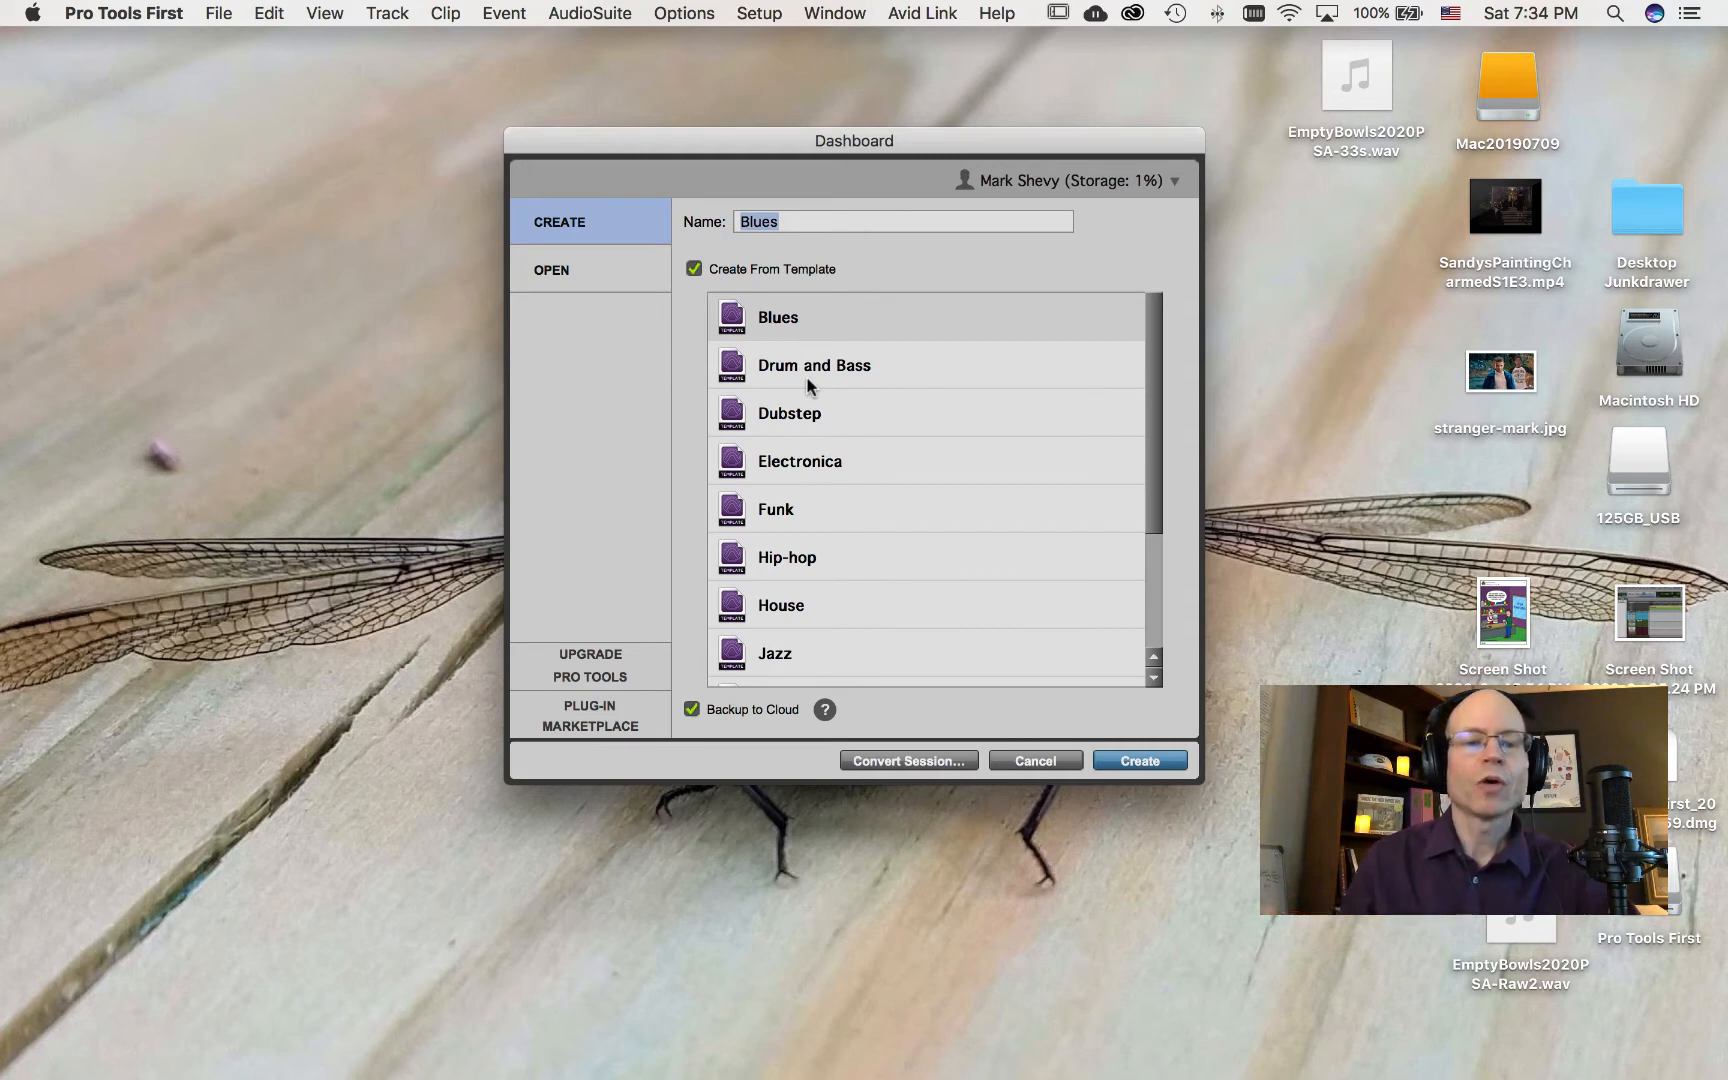
{"action": "left_click", "coordinate": [694, 269]}
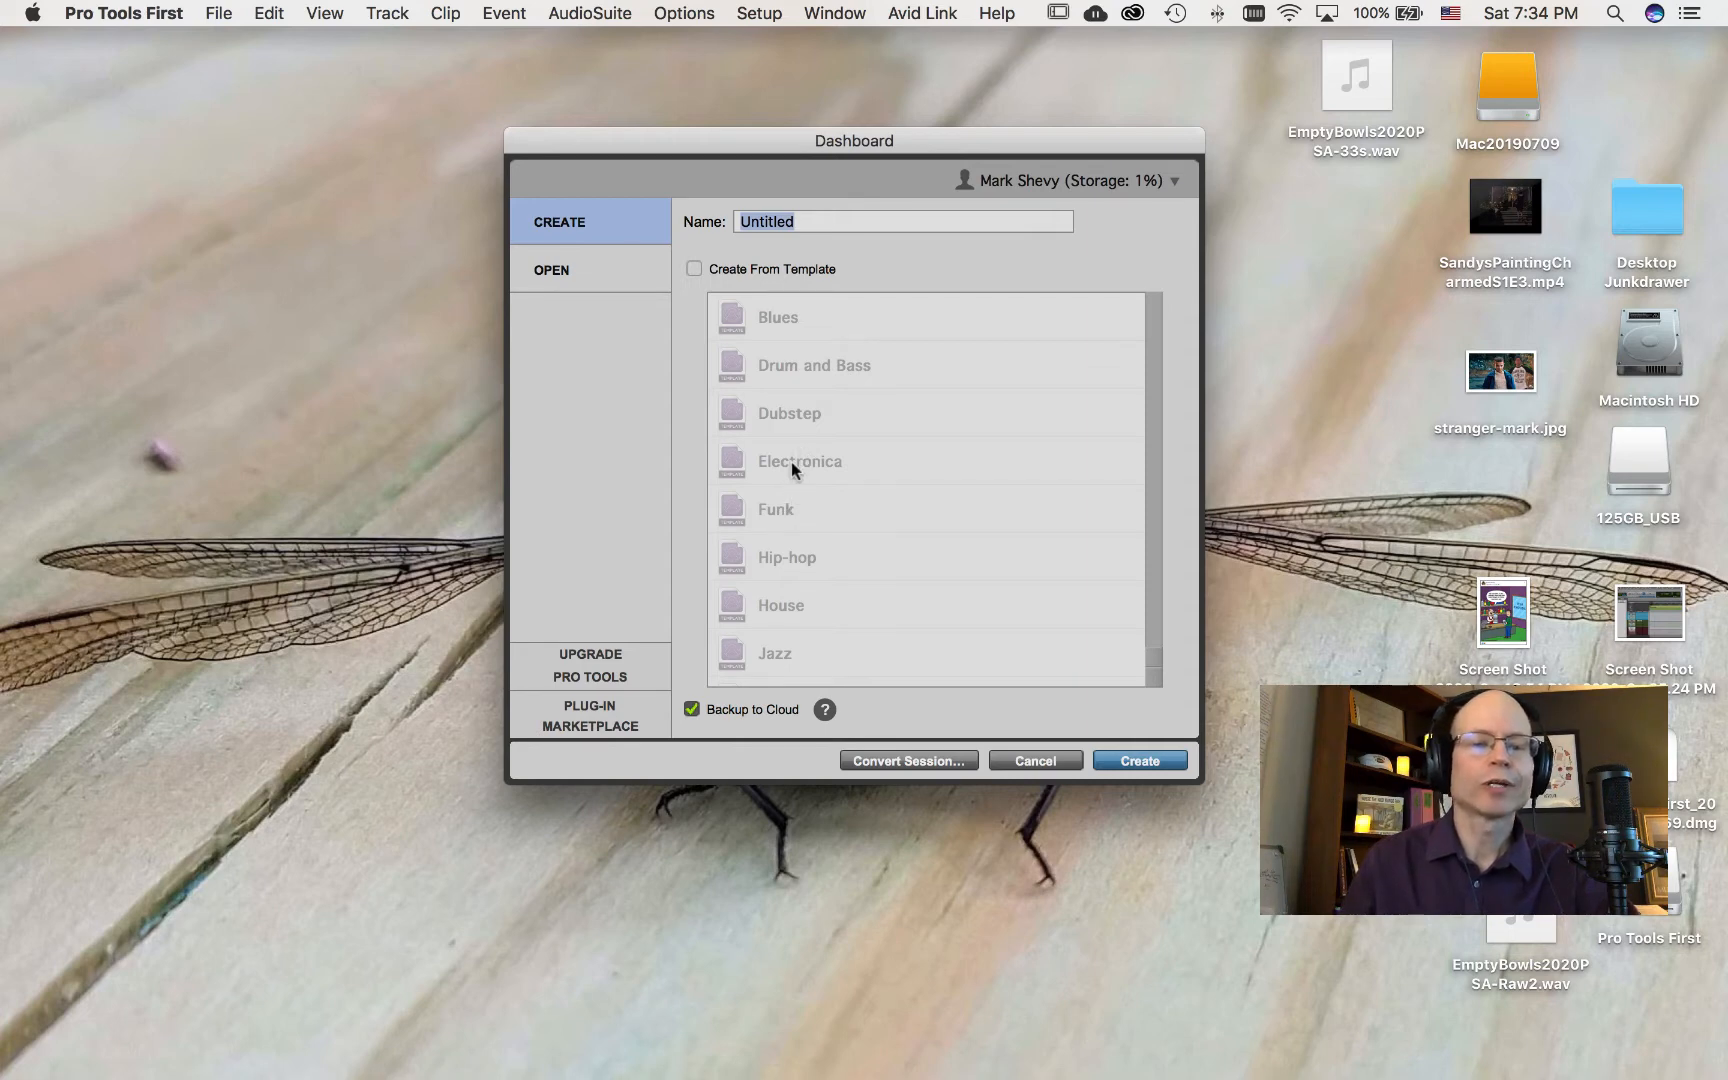
{"action": "left_click", "coordinate": [573, 288]}
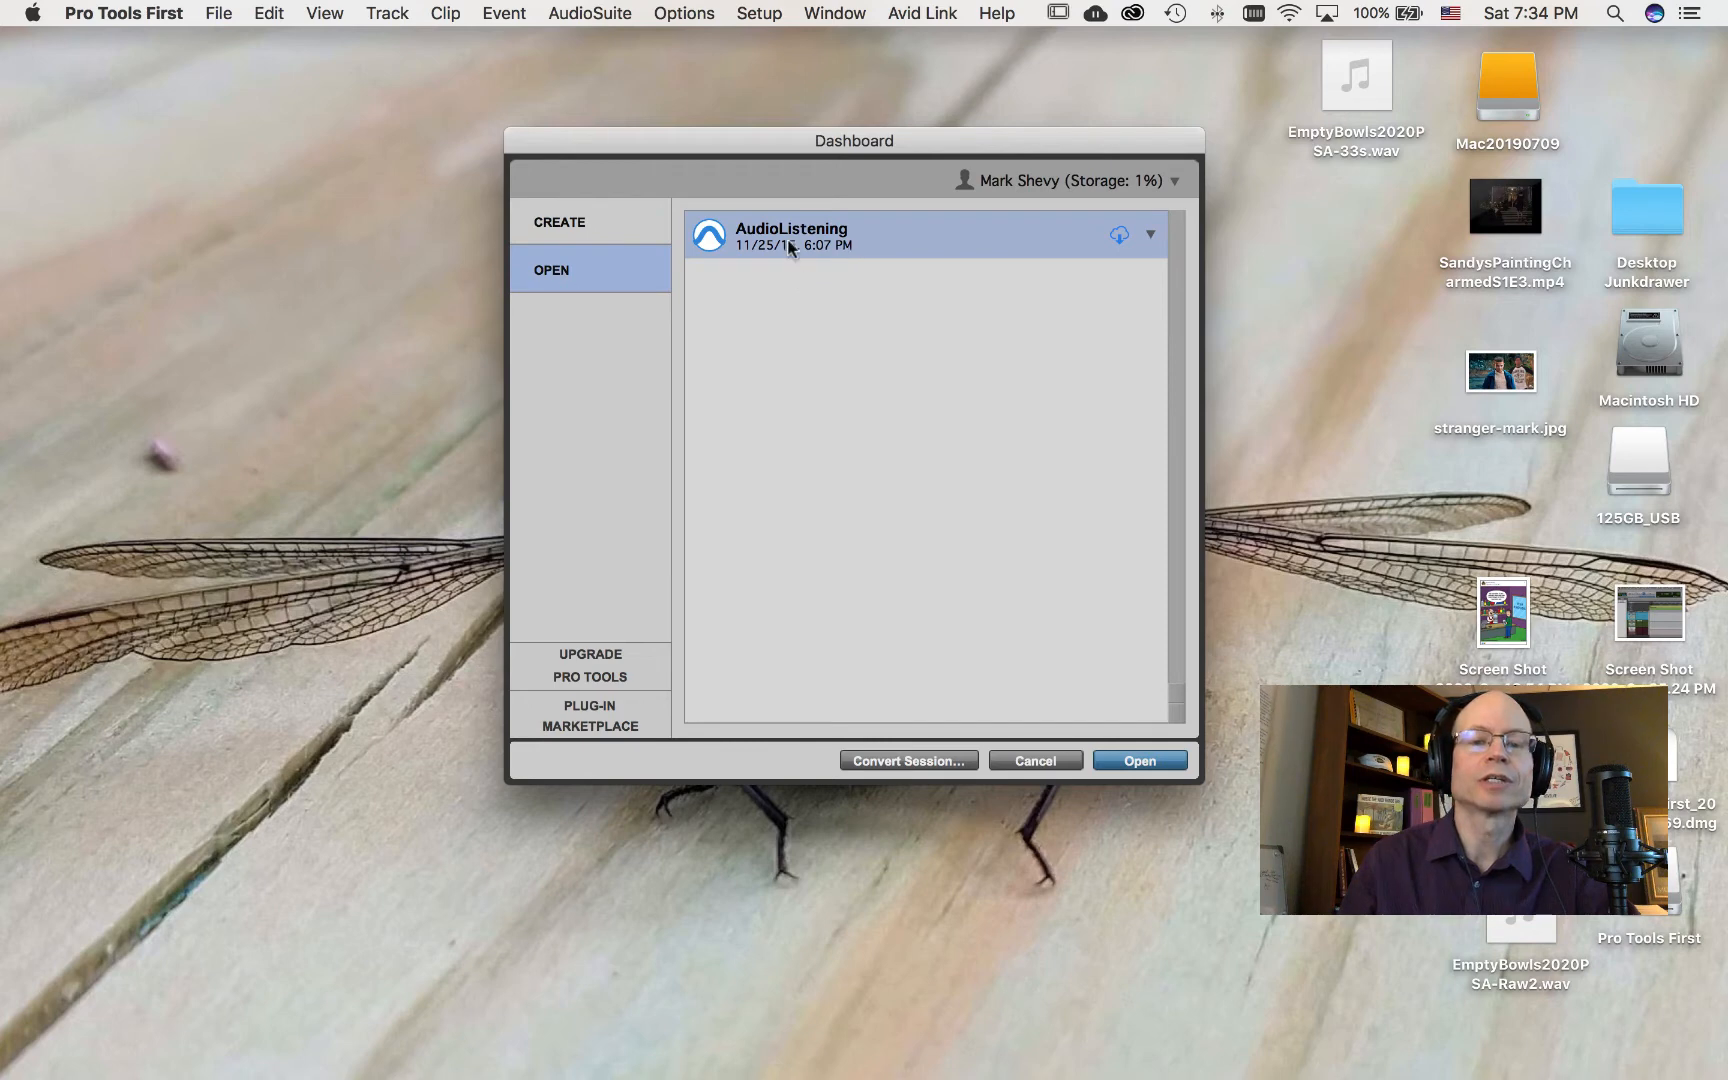
{"action": "left_click", "coordinate": [555, 227]}
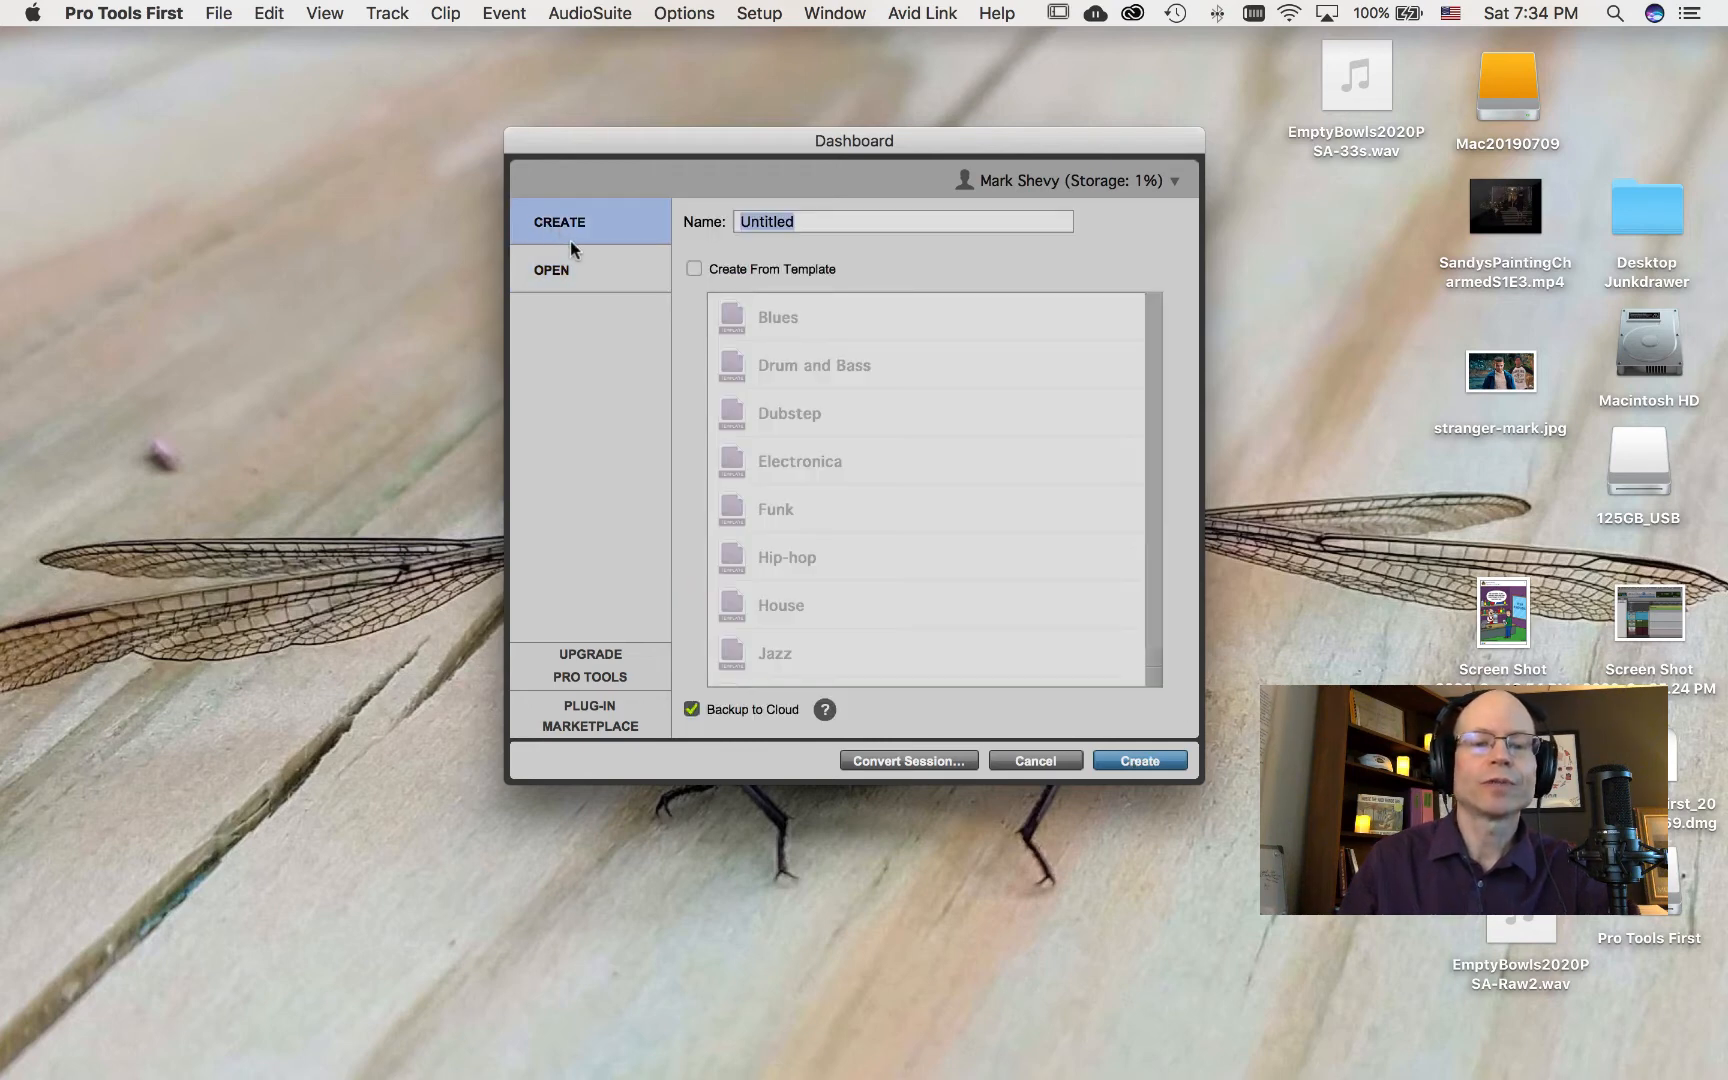
Step: Create a blank session named with the user's surname followed by -EmptyBowlsPSA
{"action": "key", "text": "BackSpace"}
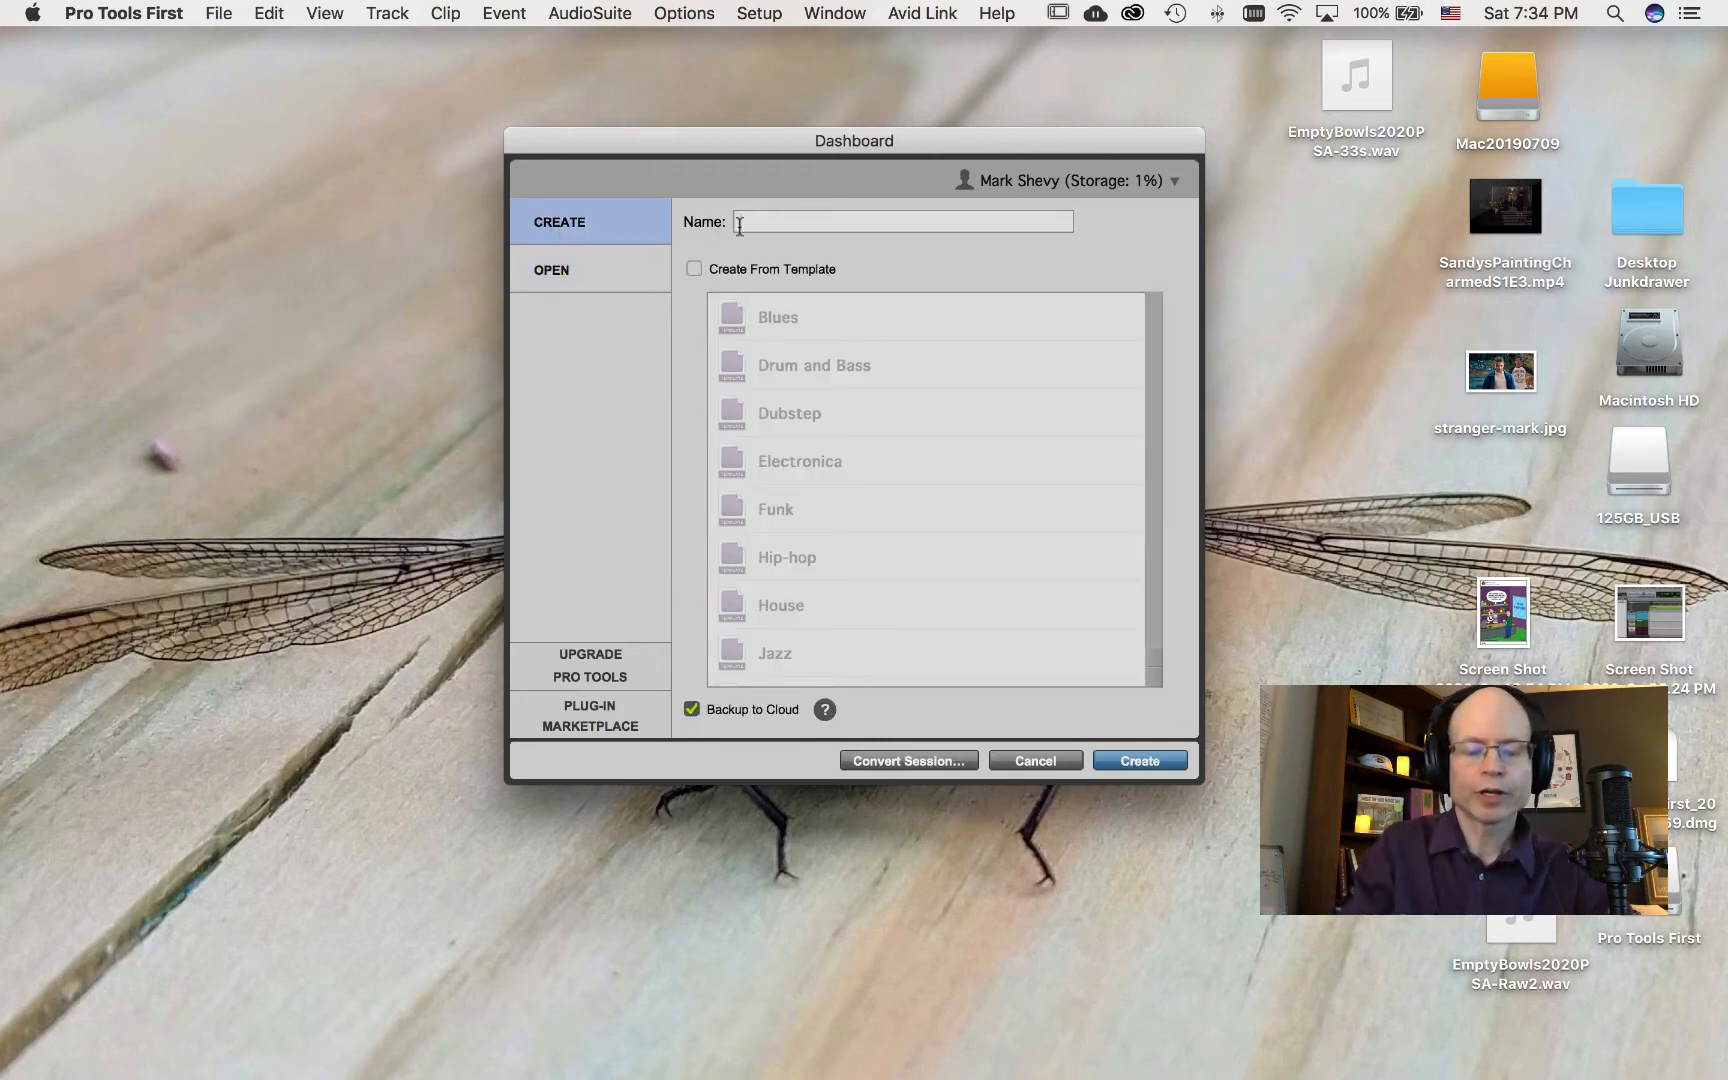
{"action": "type", "text": "Shev"}
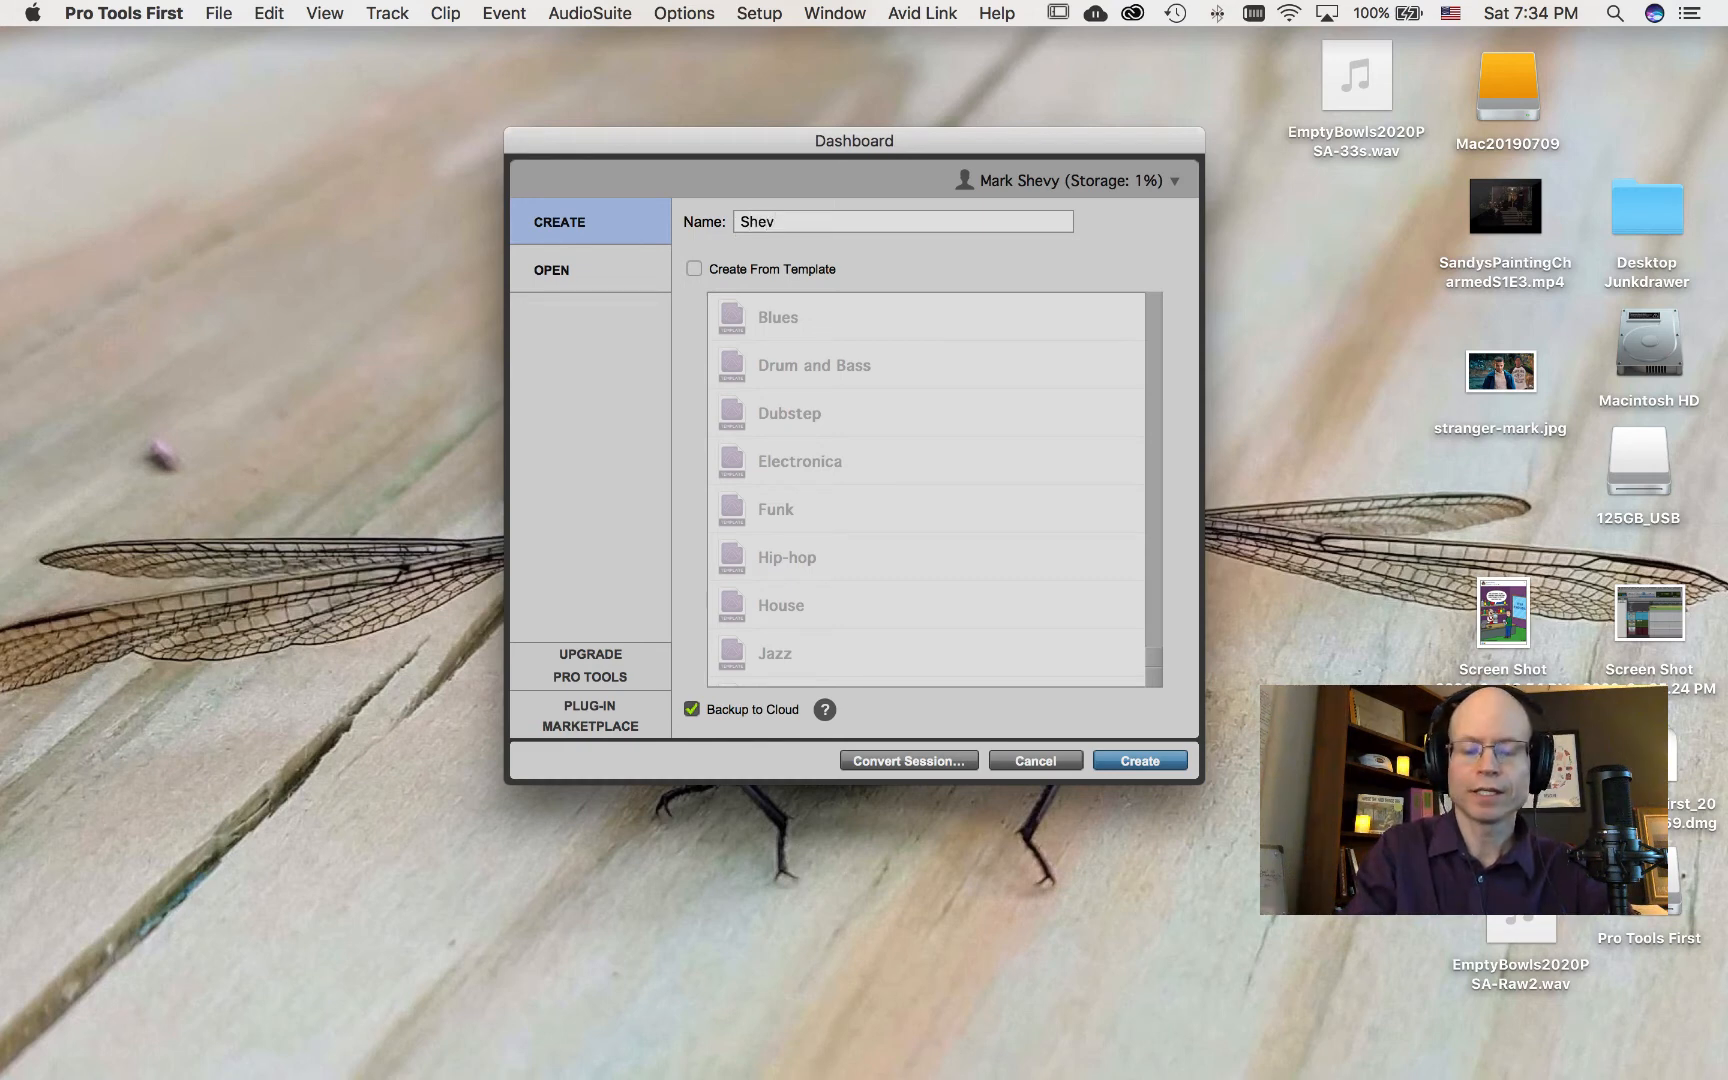
{"action": "type", "text": "y-Empt"}
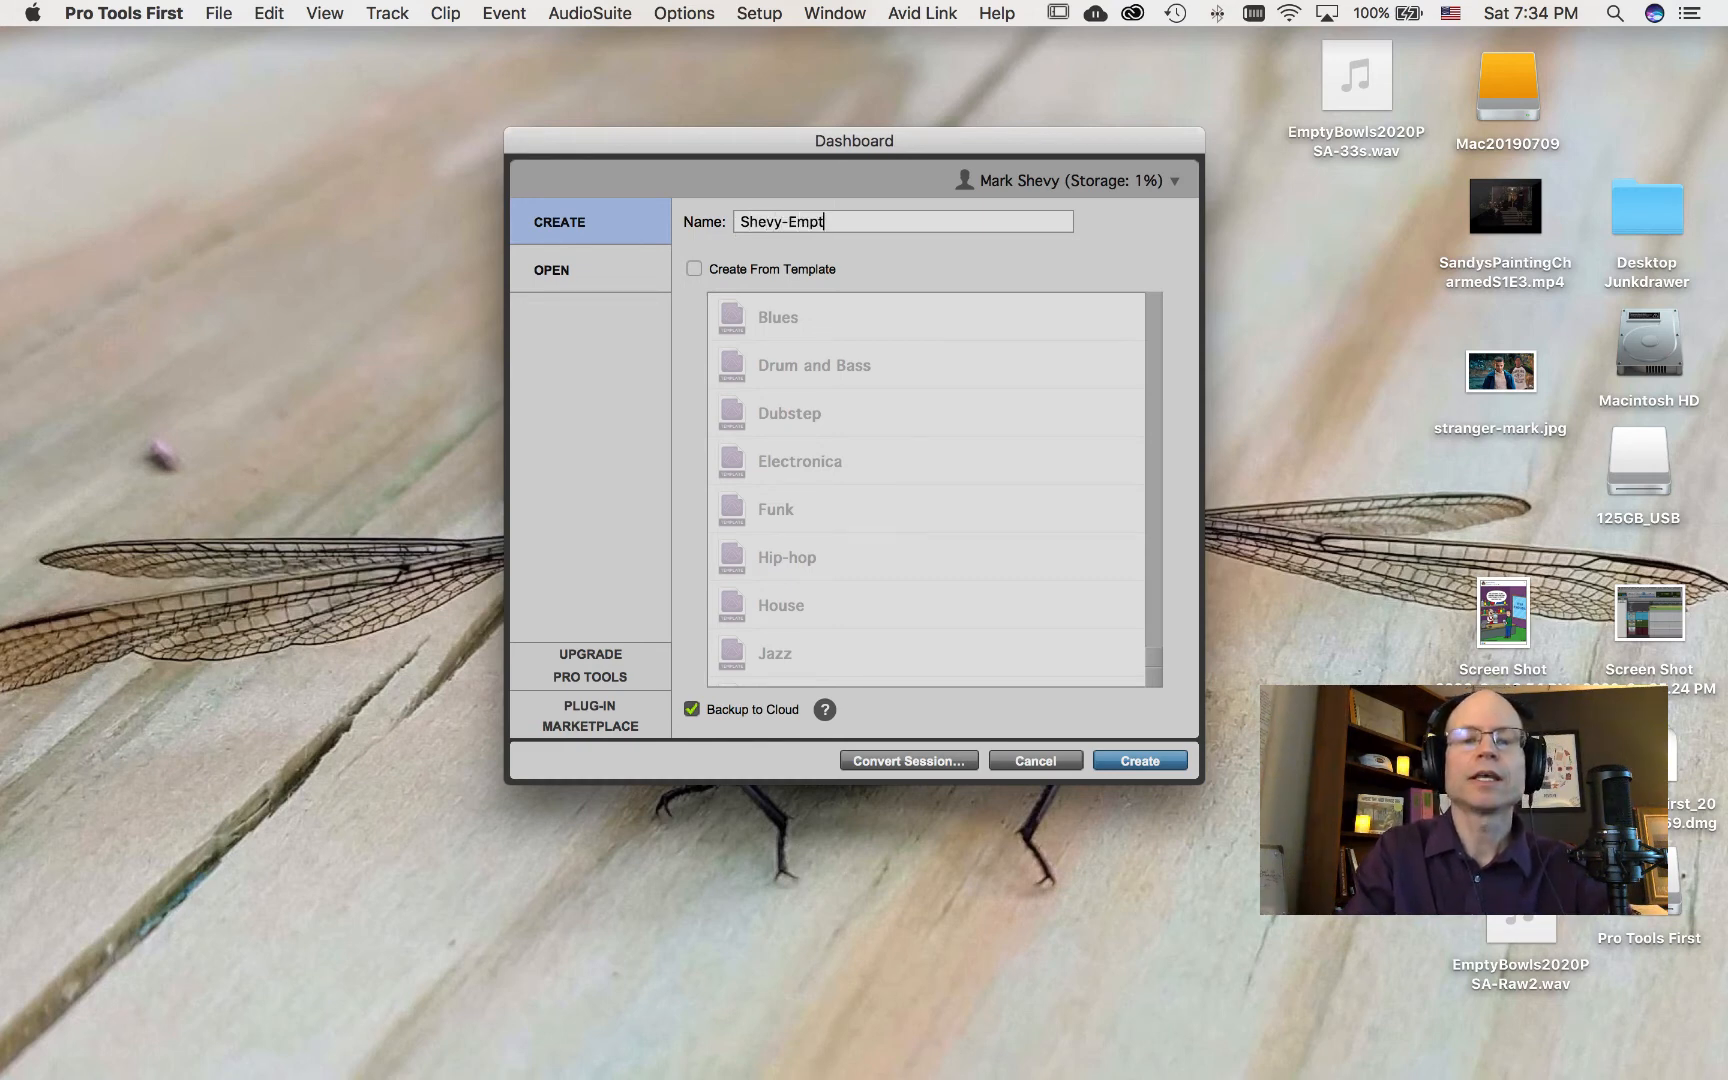
{"action": "type", "text": "yBowls"}
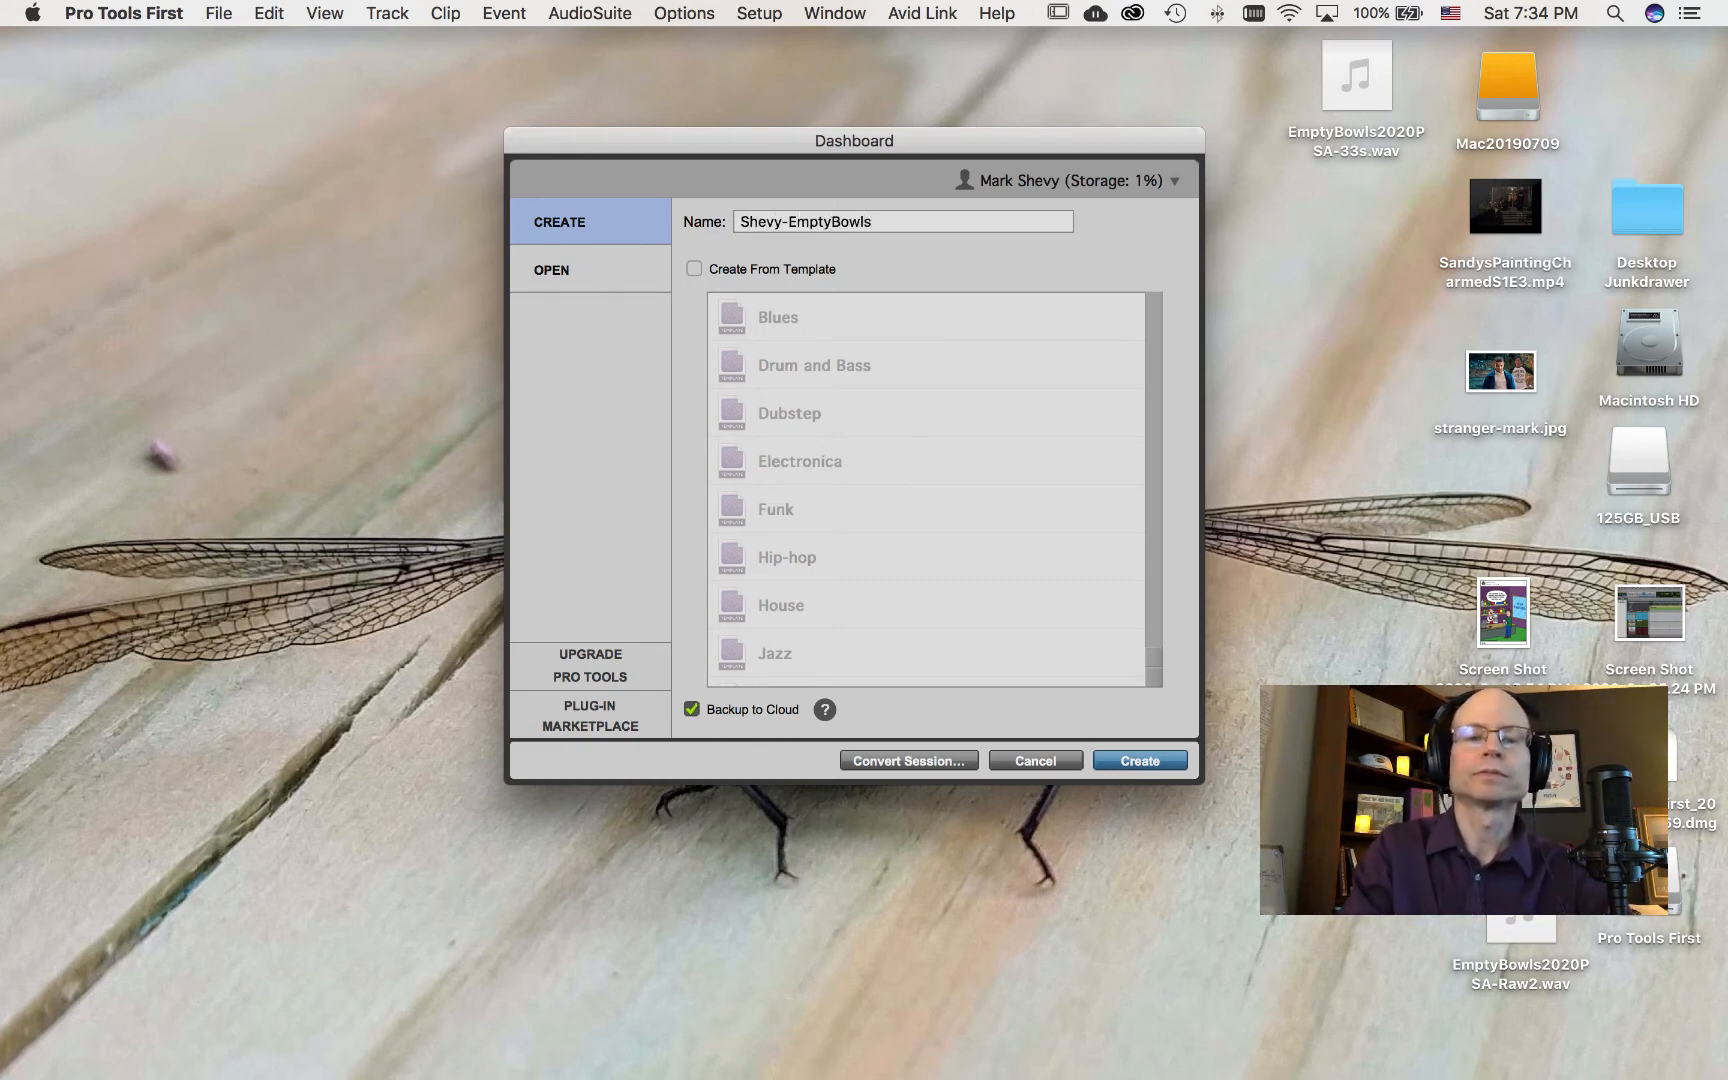
{"action": "type", "text": "PSA"}
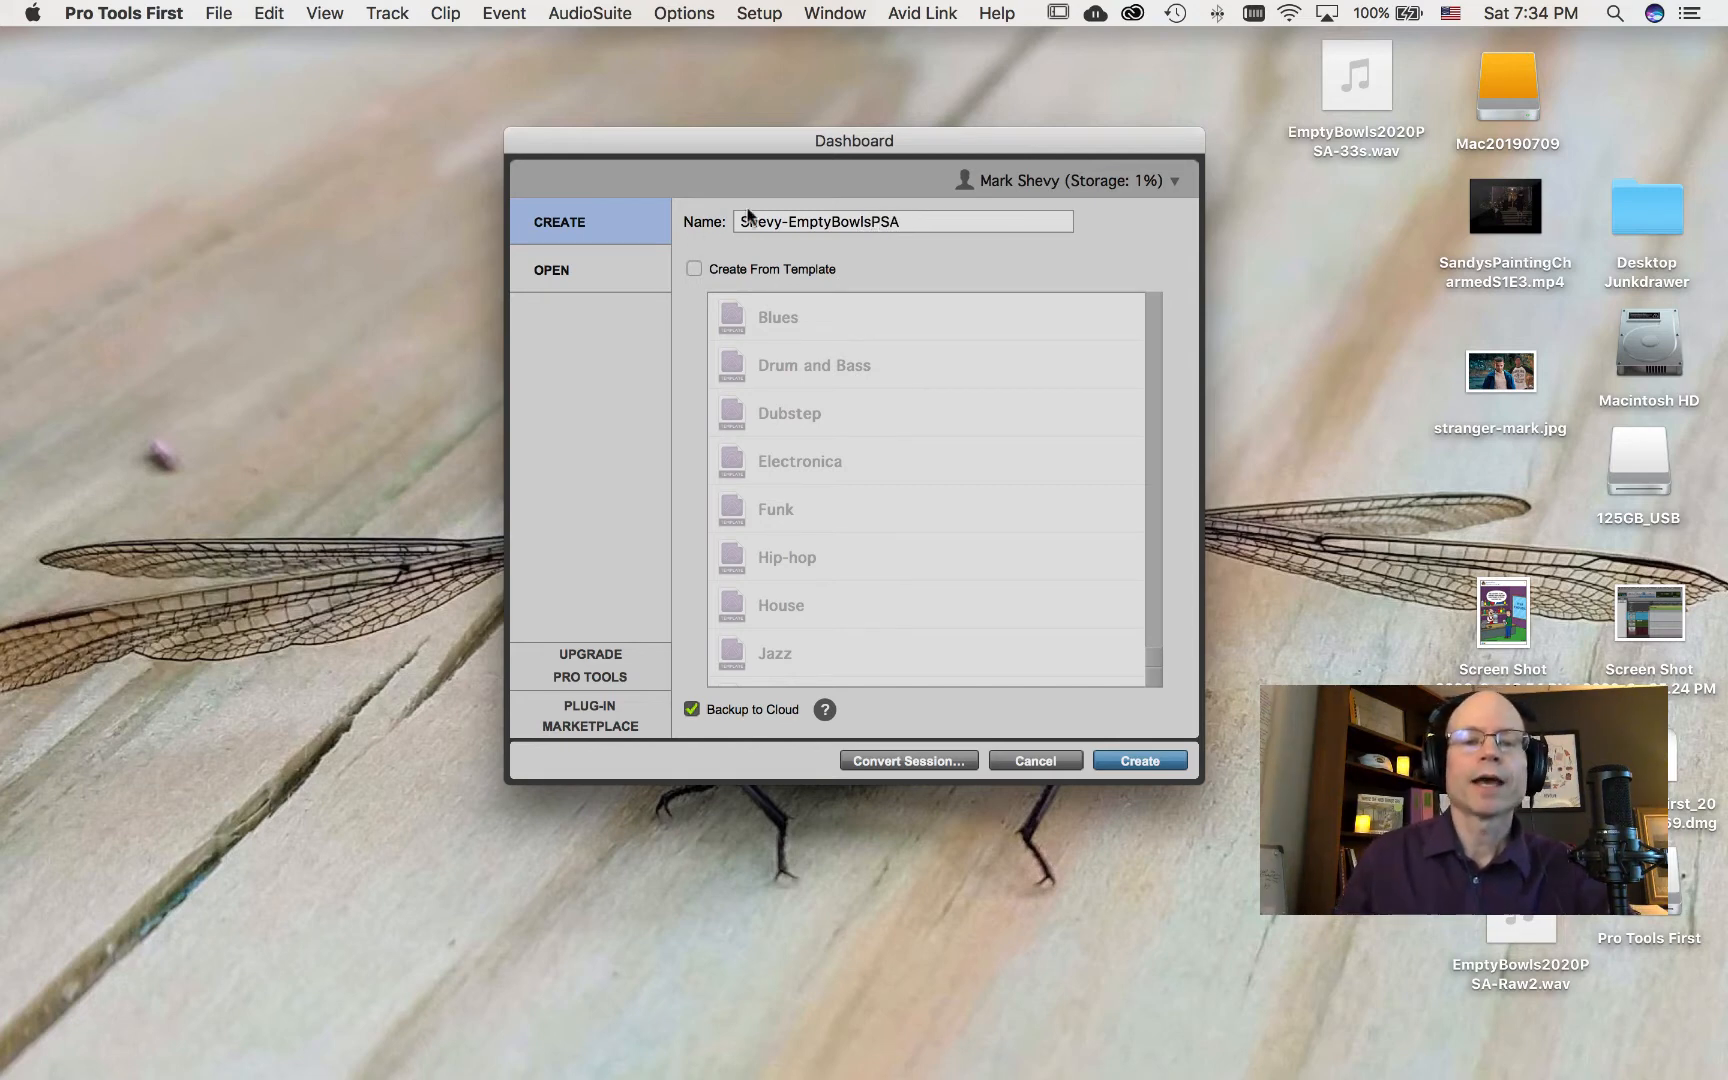
{"action": "left_click_drag", "start_coordinate": [742, 222], "coordinate": [790, 220]}
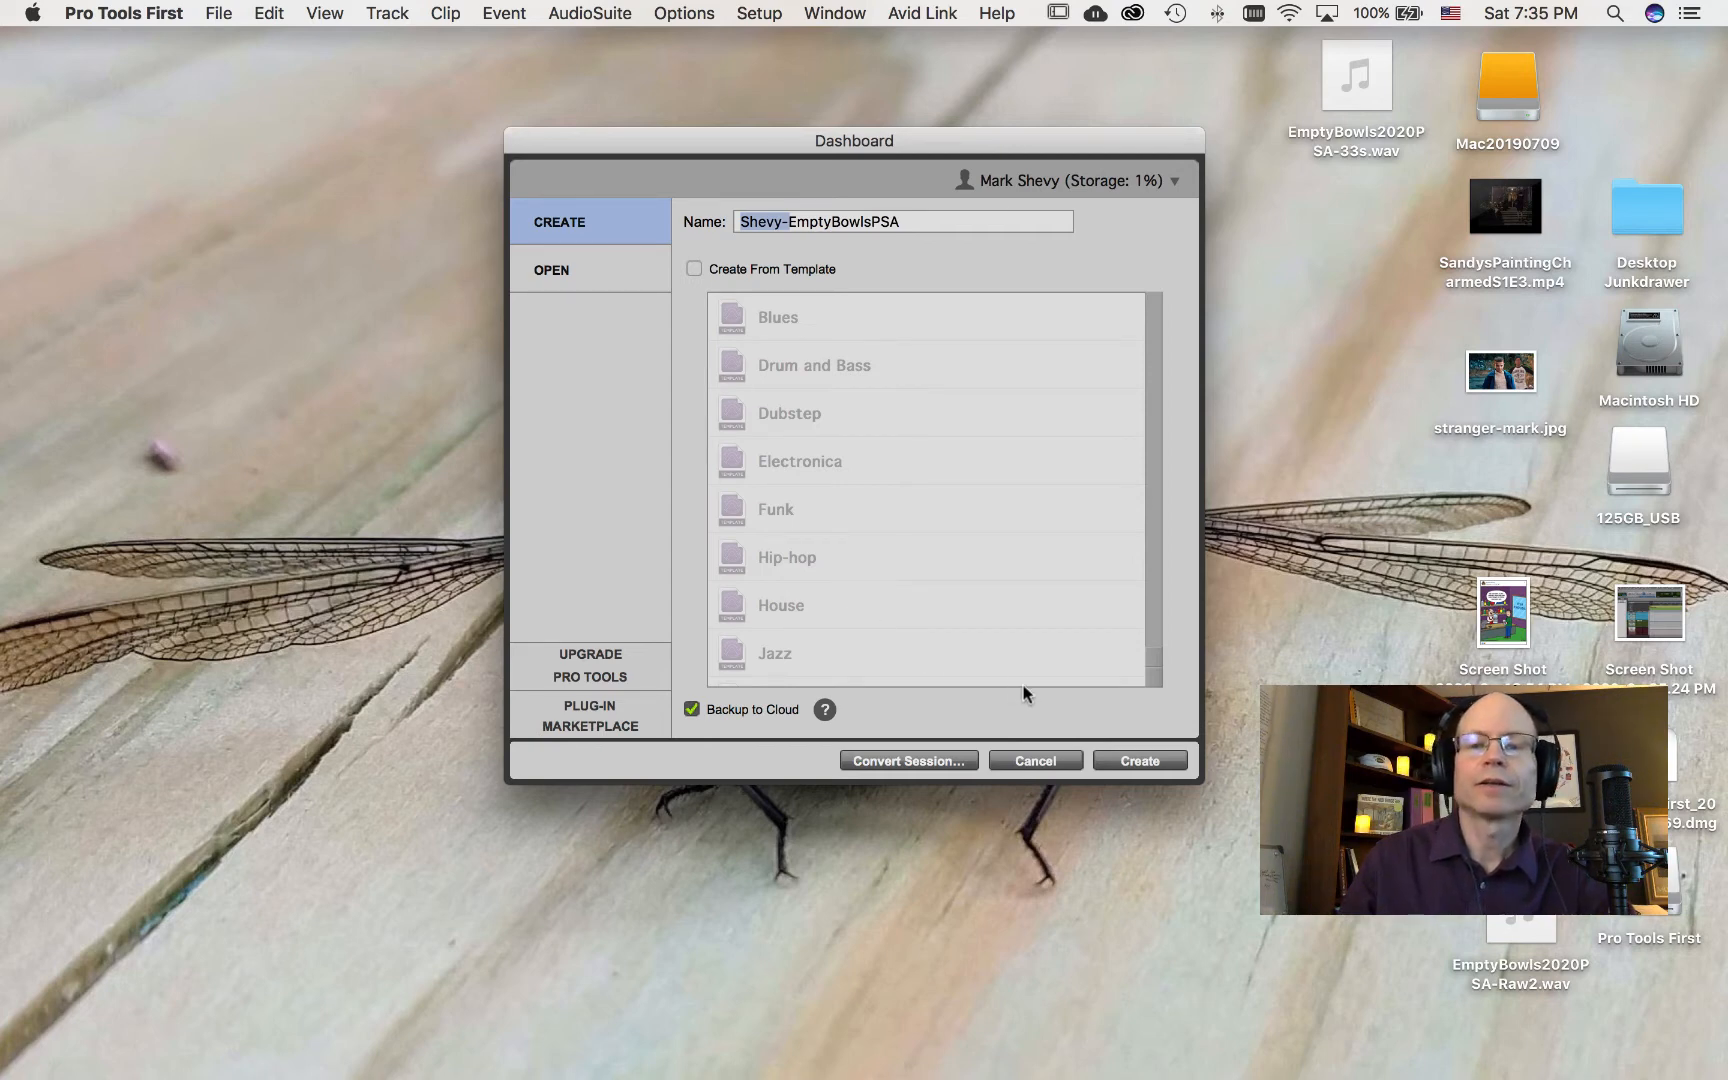
{"action": "left_click", "coordinate": [1122, 761]}
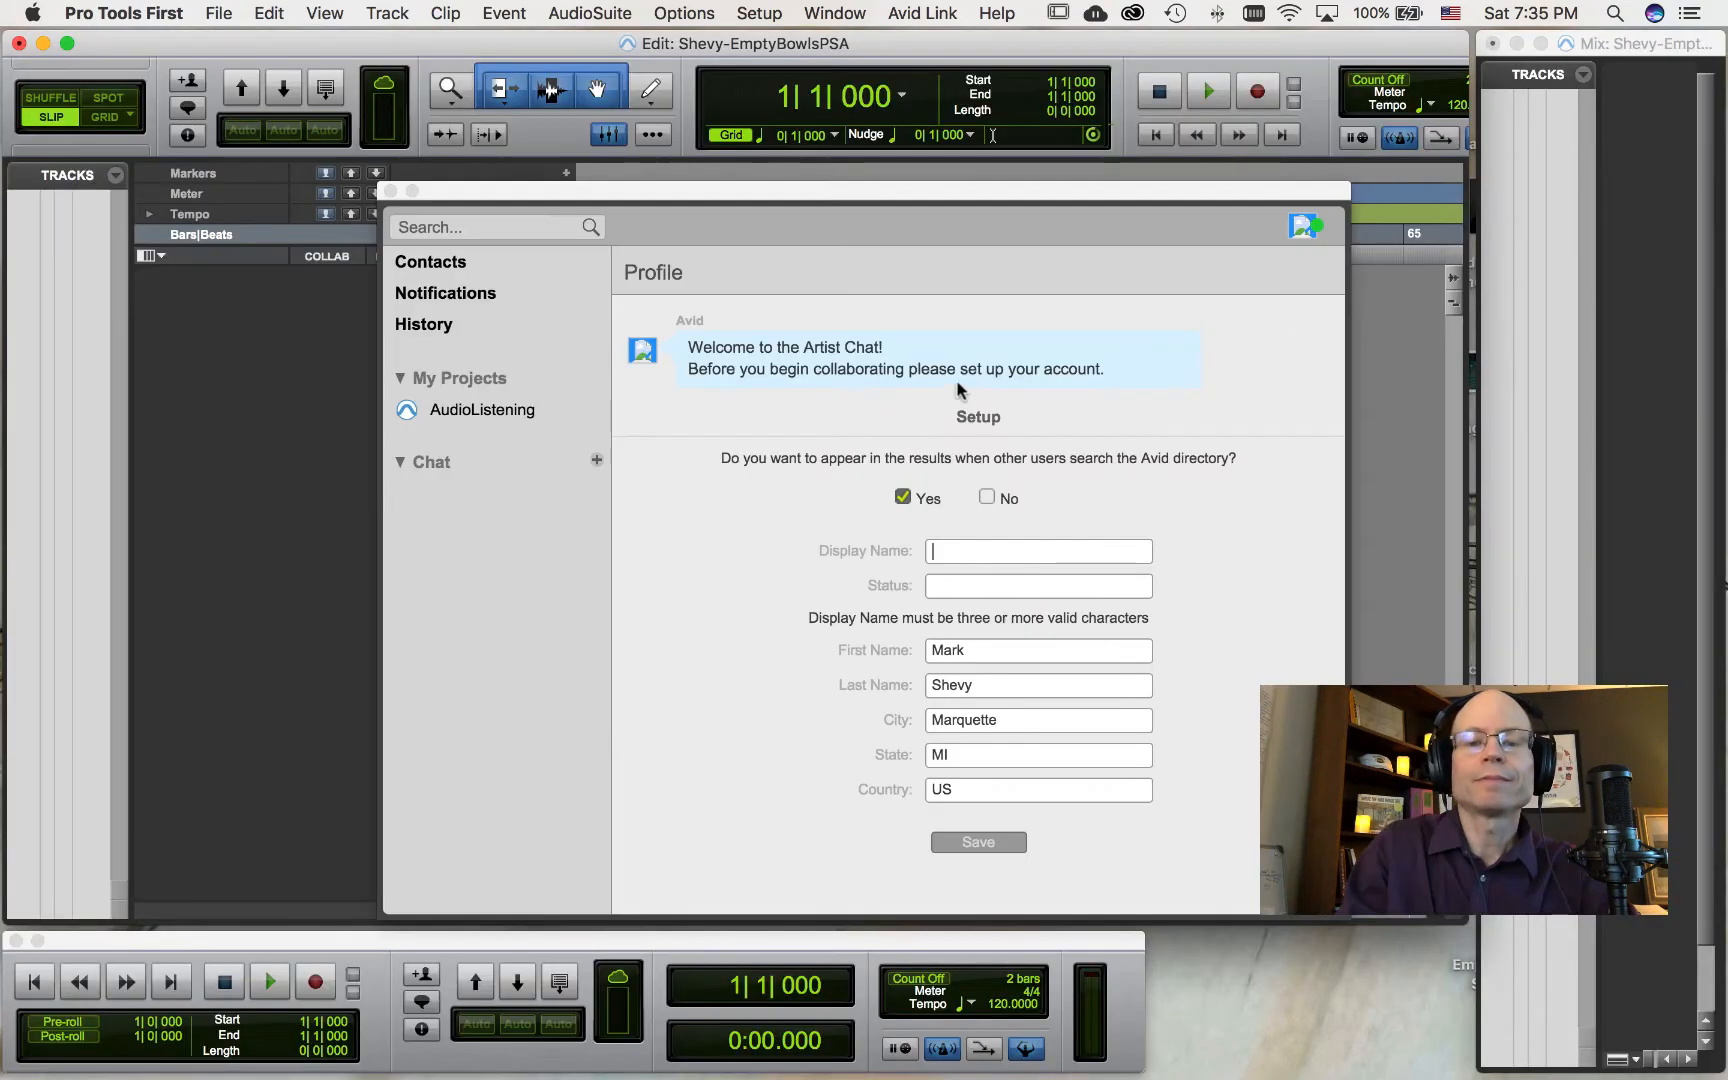
Step: Choose not to appear in Avid directory searches and close the Artist Chat profile window
{"action": "left_click", "coordinate": [988, 497]}
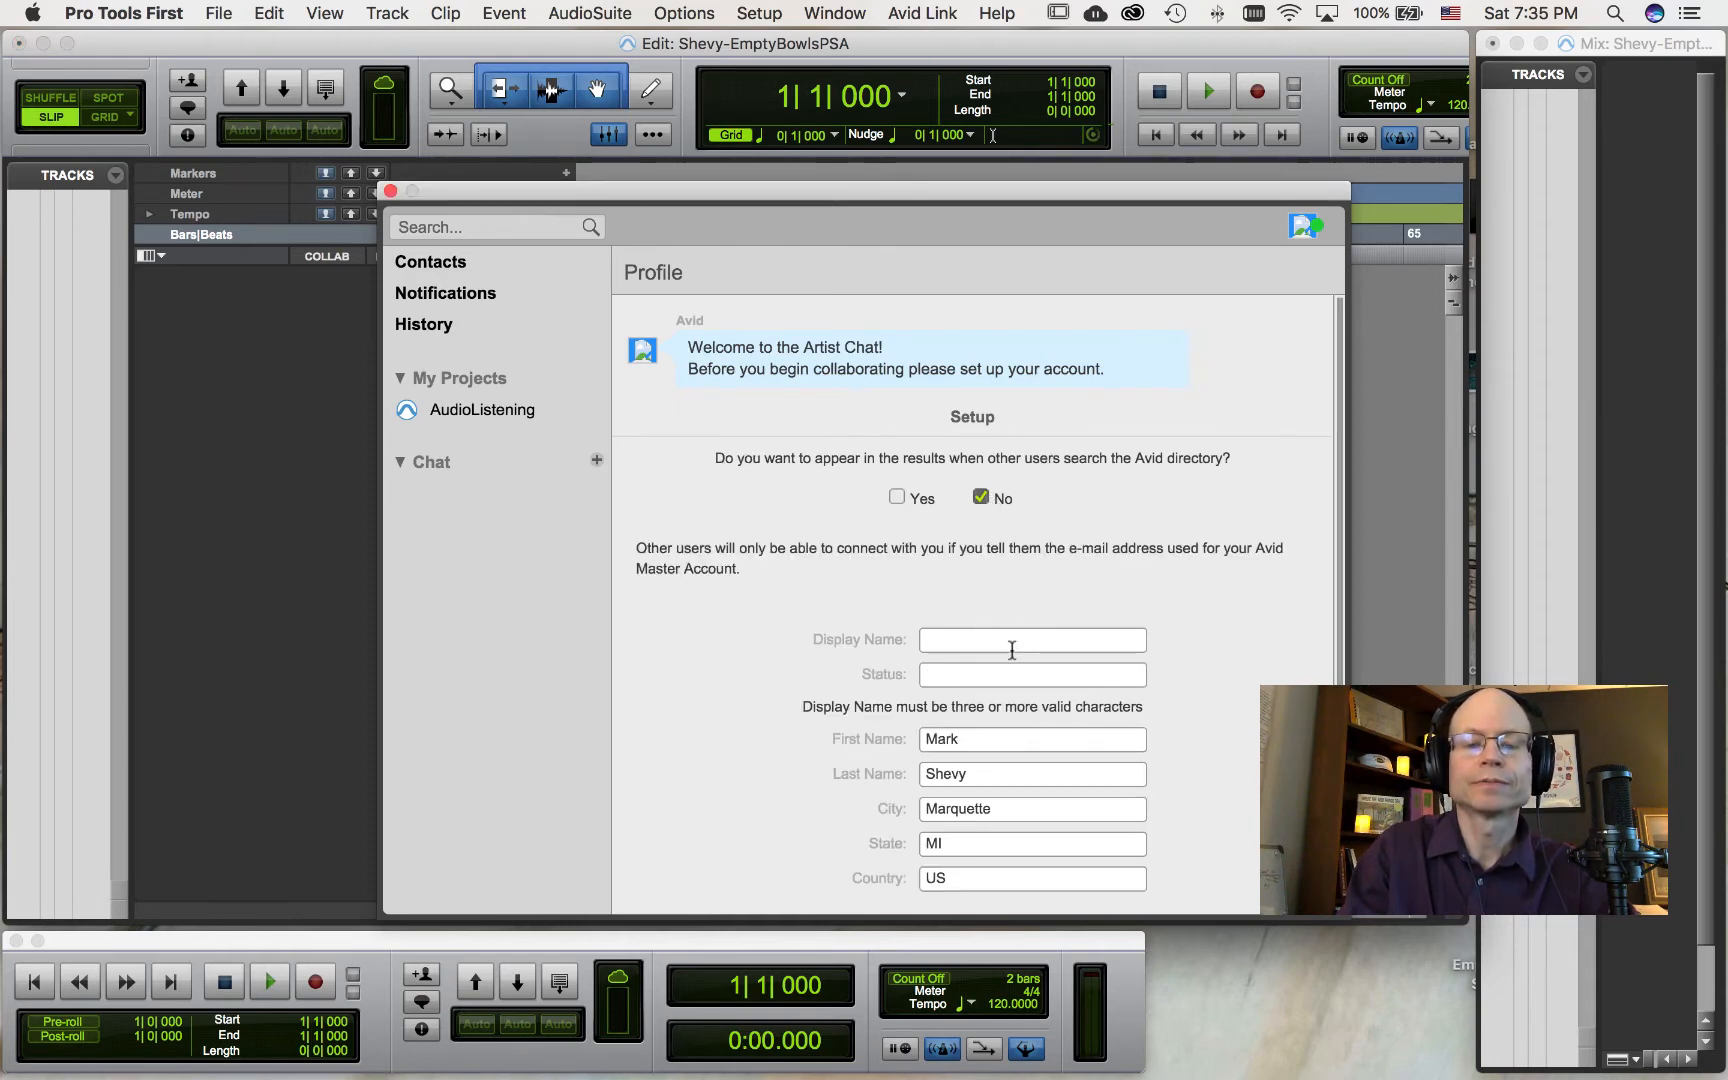
{"action": "scroll", "coordinate": [1012, 650], "scroll_direction": "down", "scroll_amount": 2}
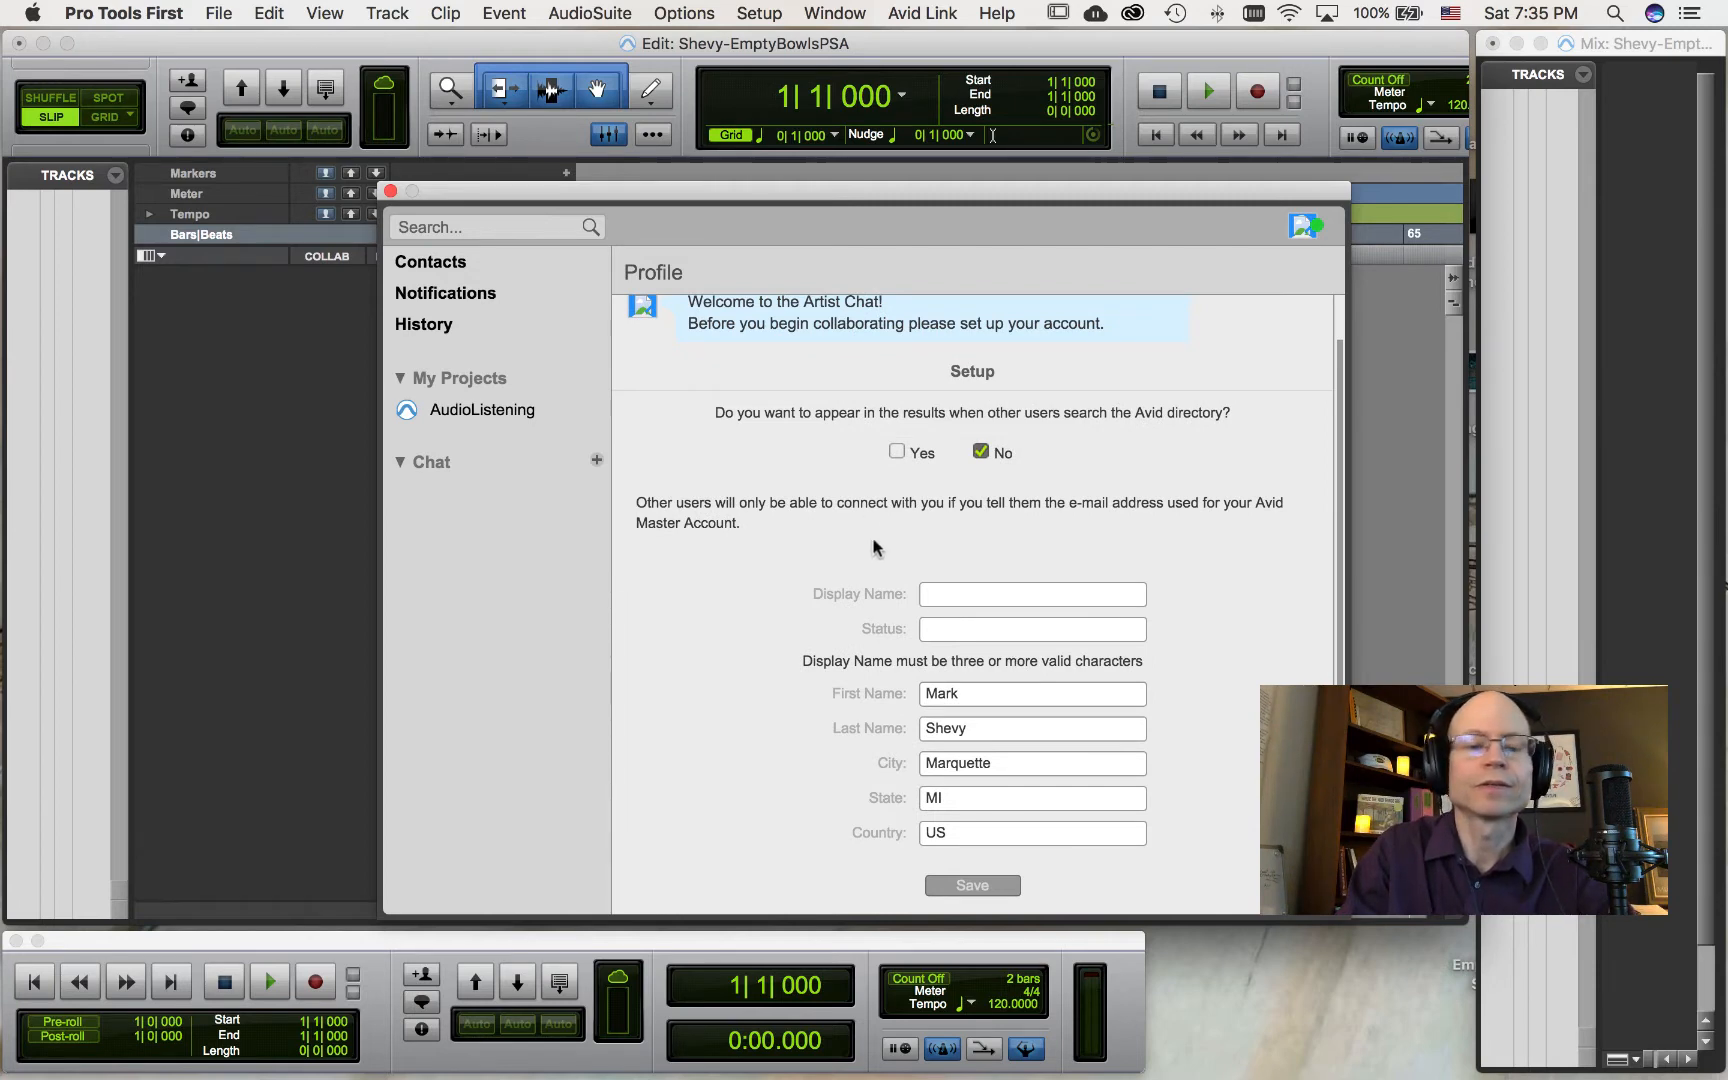
{"action": "left_click", "coordinate": [506, 567]}
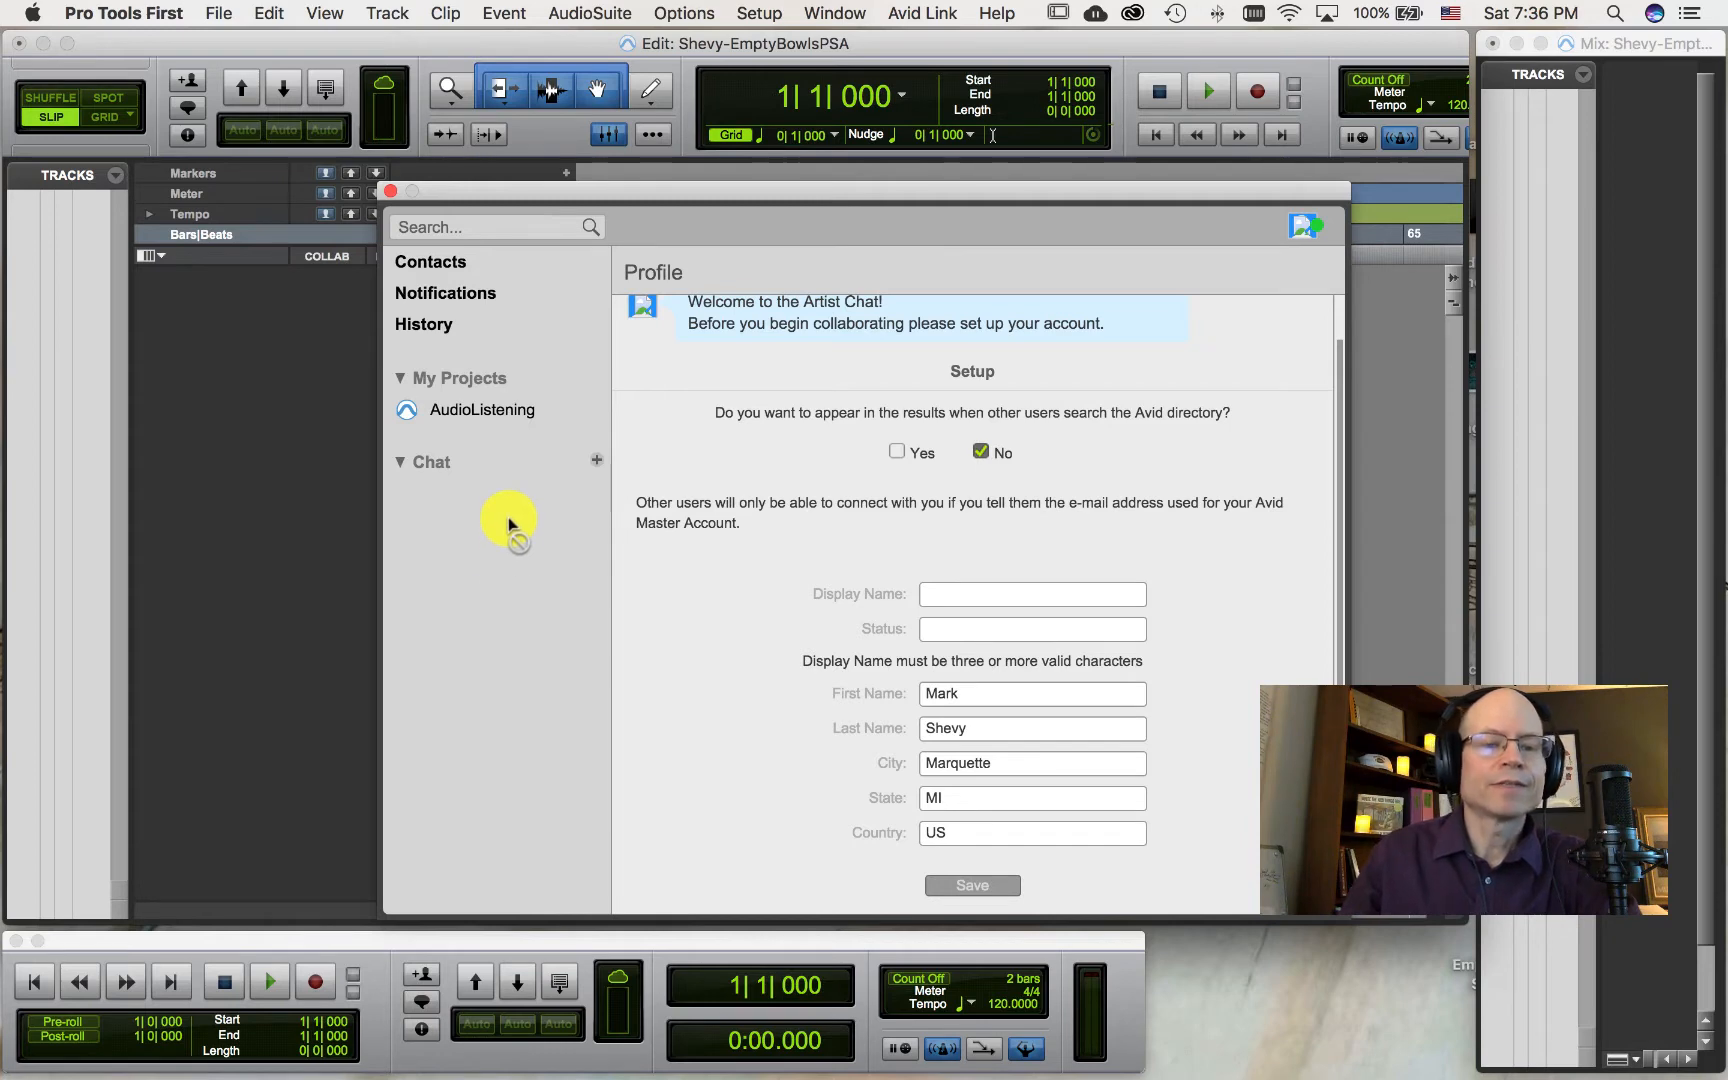
{"action": "left_click", "coordinate": [390, 191]}
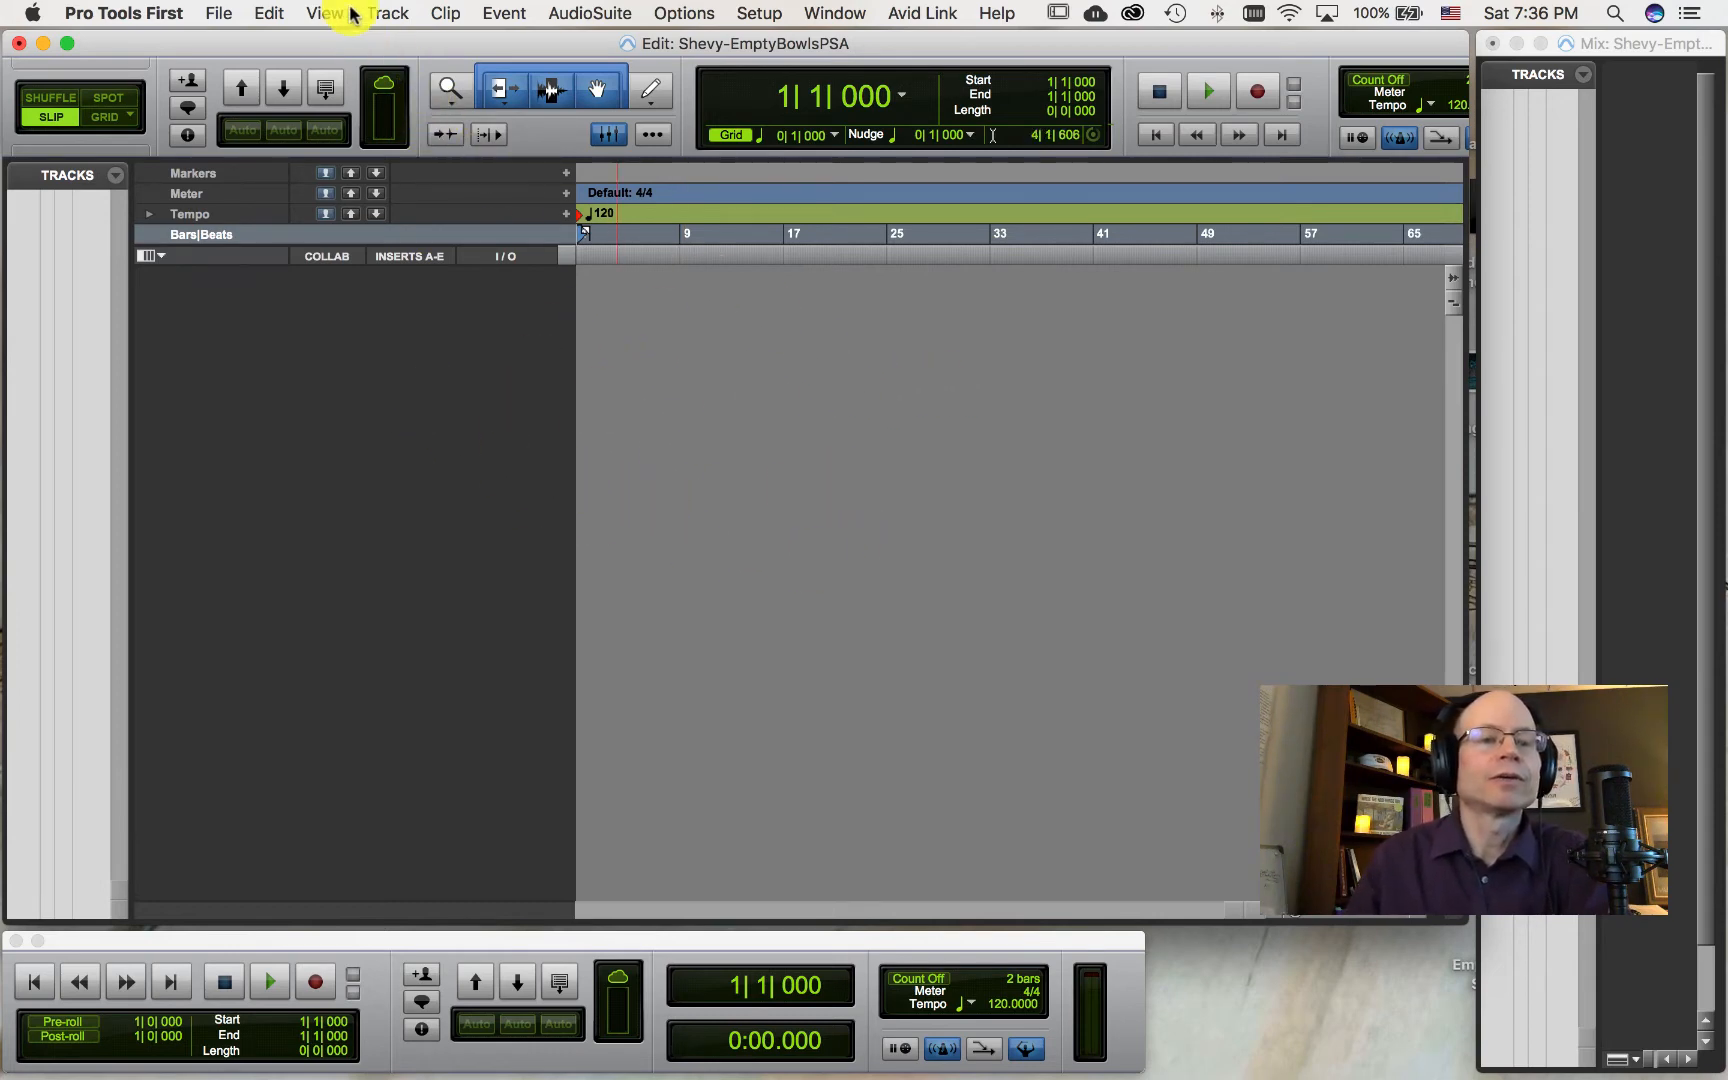
Step: Create one new mono audio track named Narration
{"action": "left_click", "coordinate": [388, 16]}
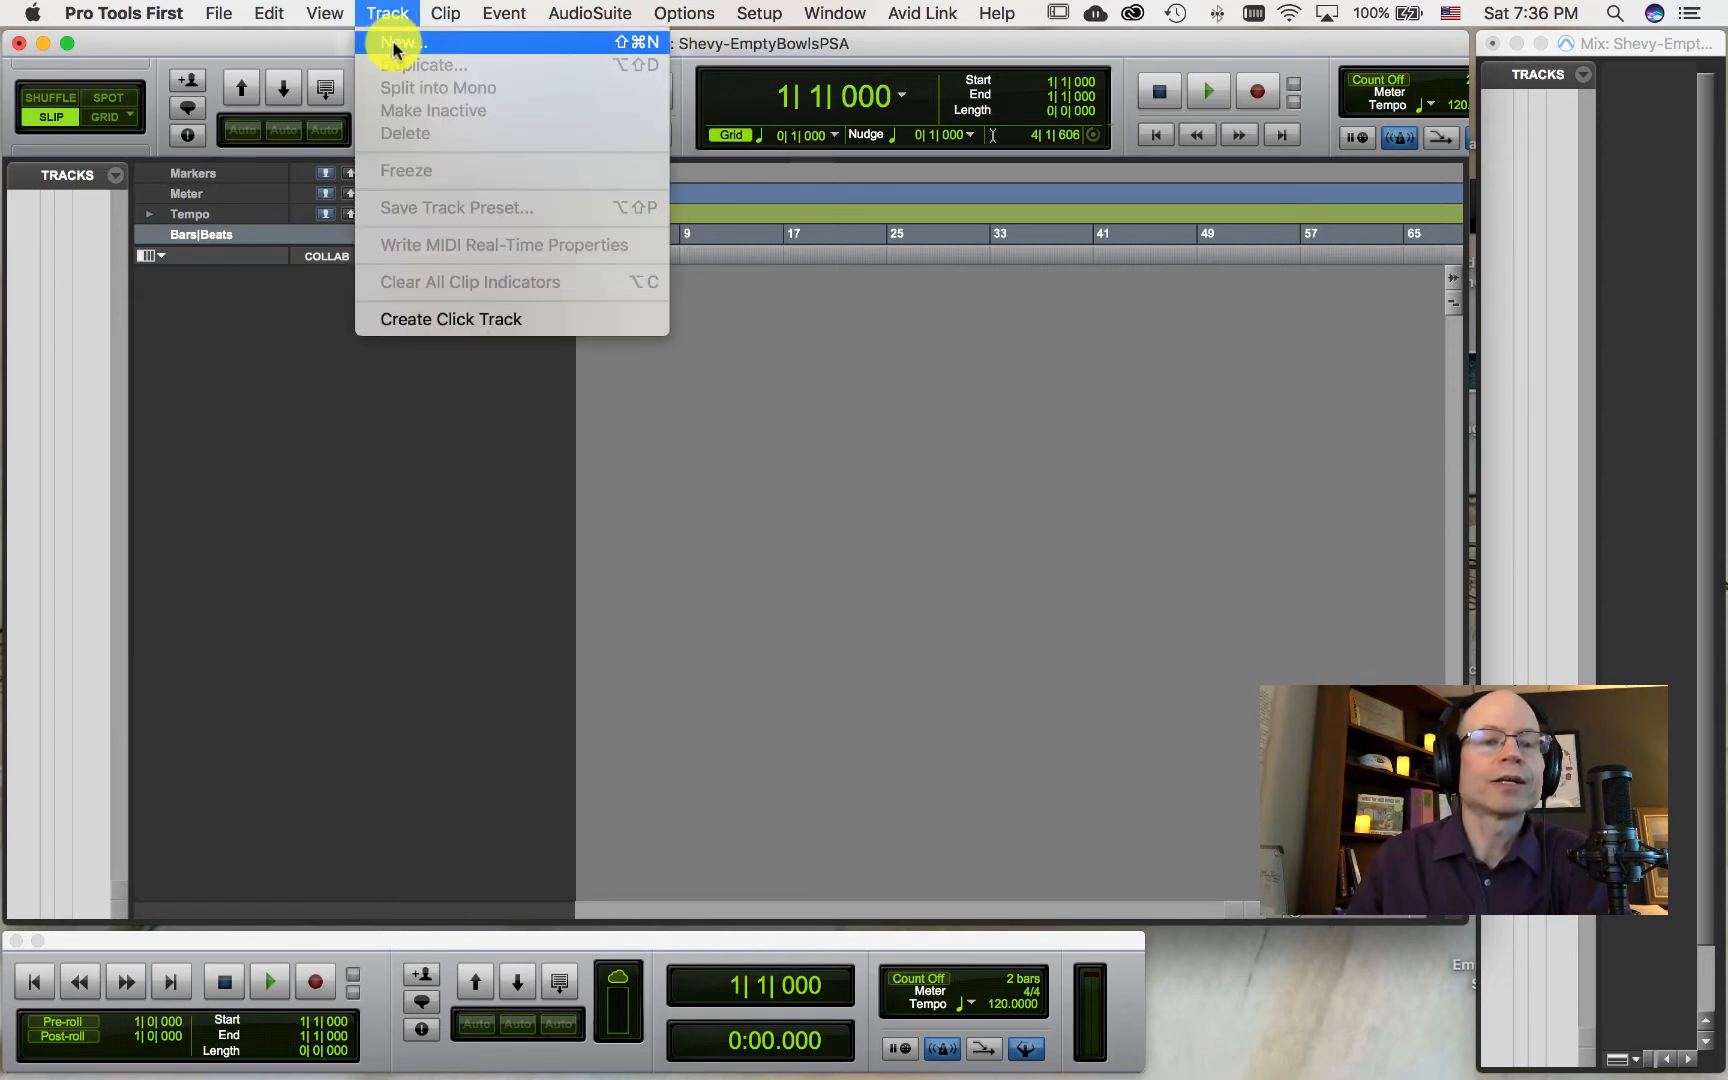
{"action": "left_click", "coordinate": [395, 44]}
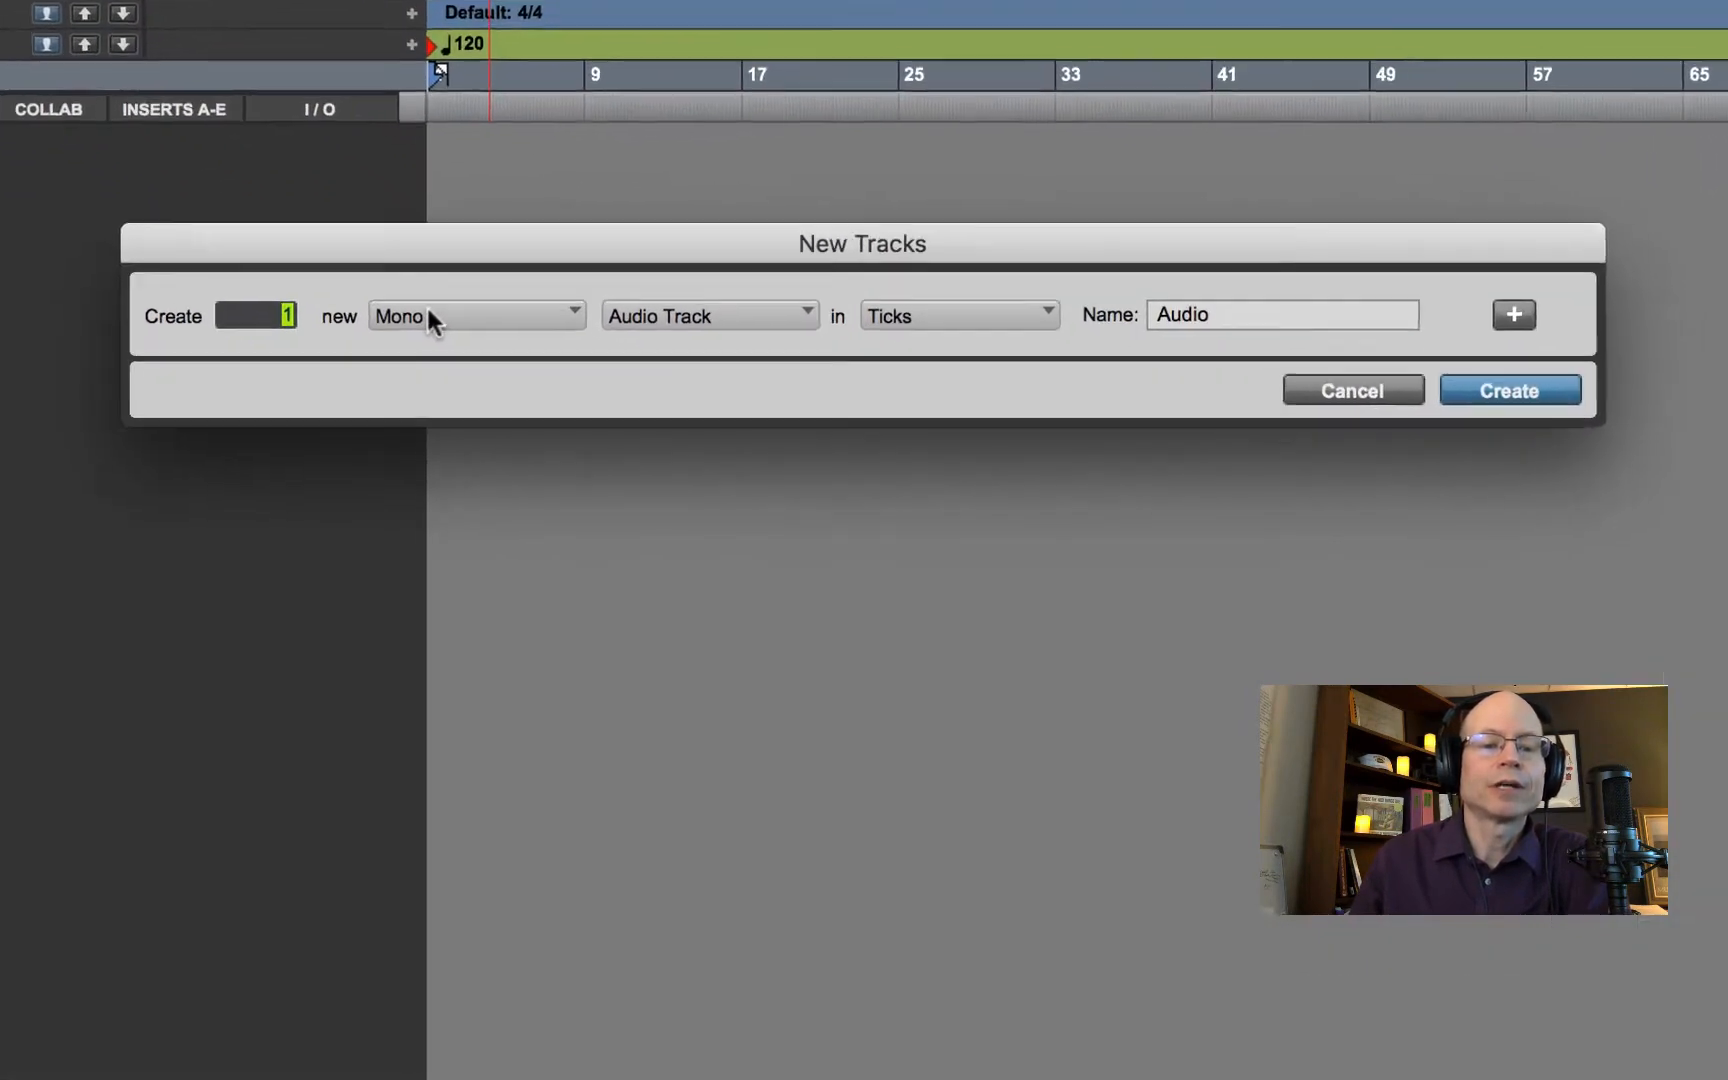
{"action": "left_click", "coordinate": [572, 387]}
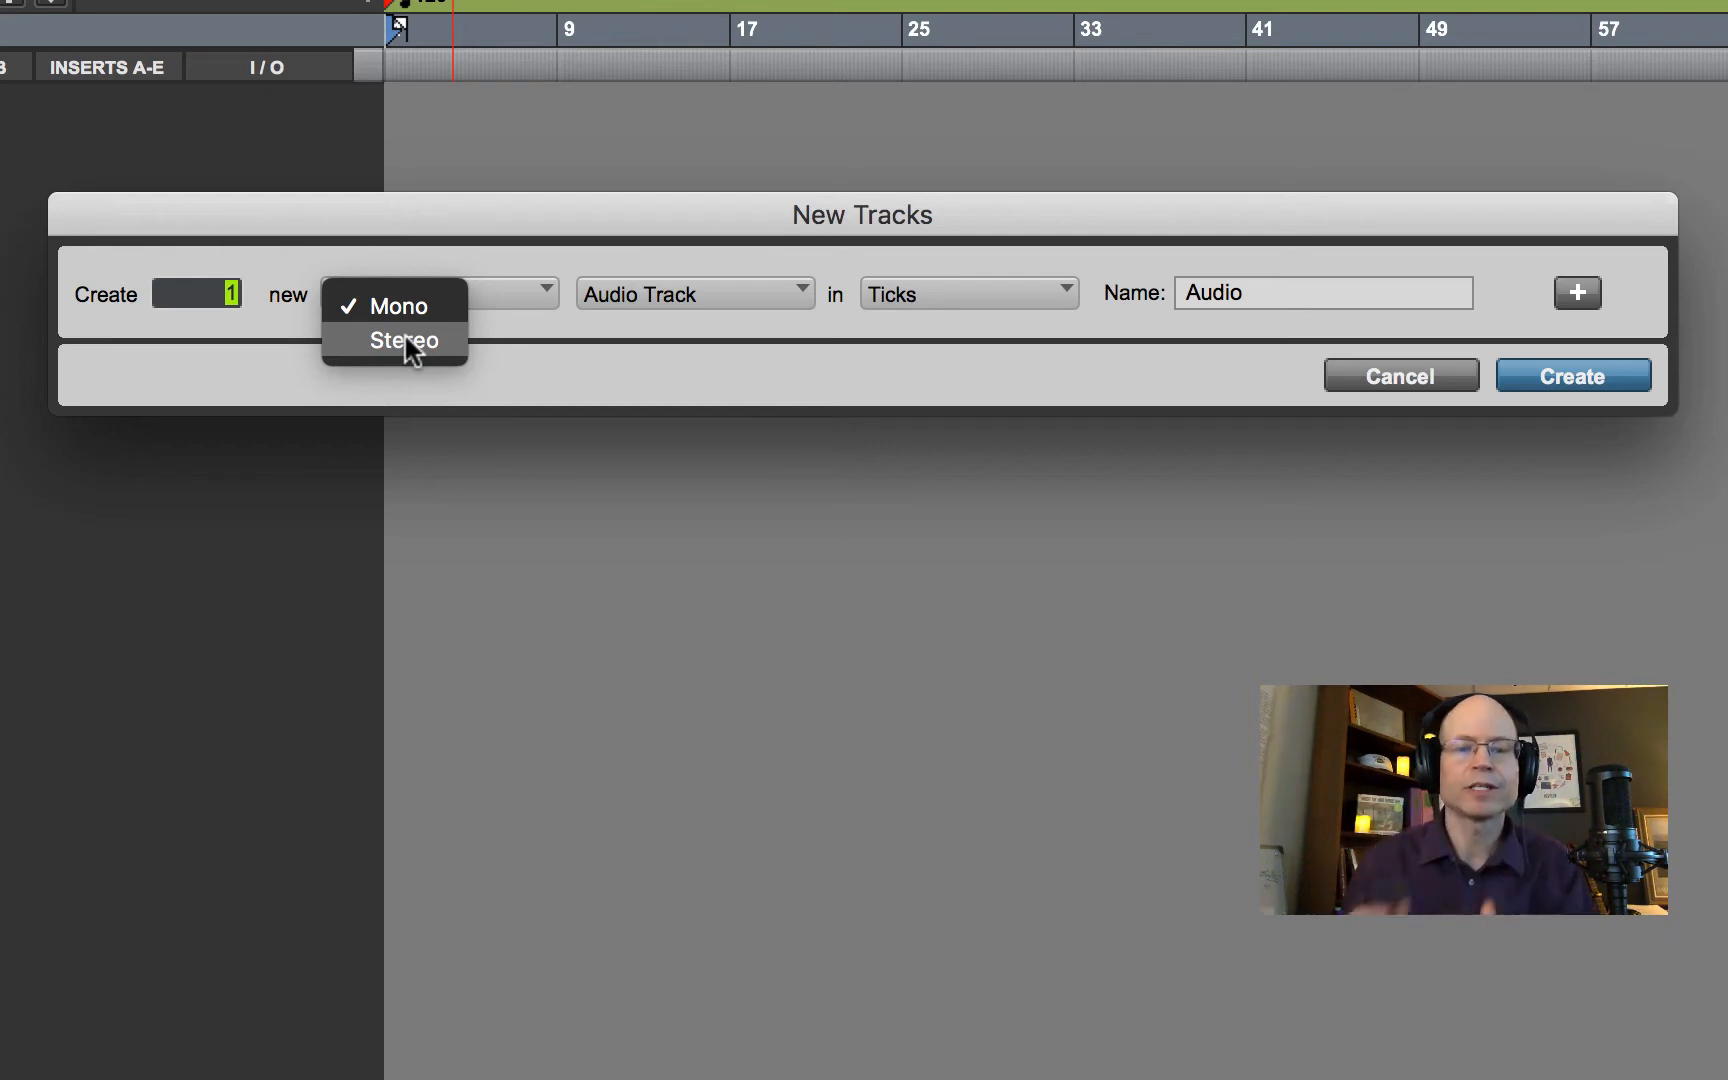
{"action": "left_click", "coordinate": [677, 293]}
{"action": "left_click", "coordinate": [677, 293]}
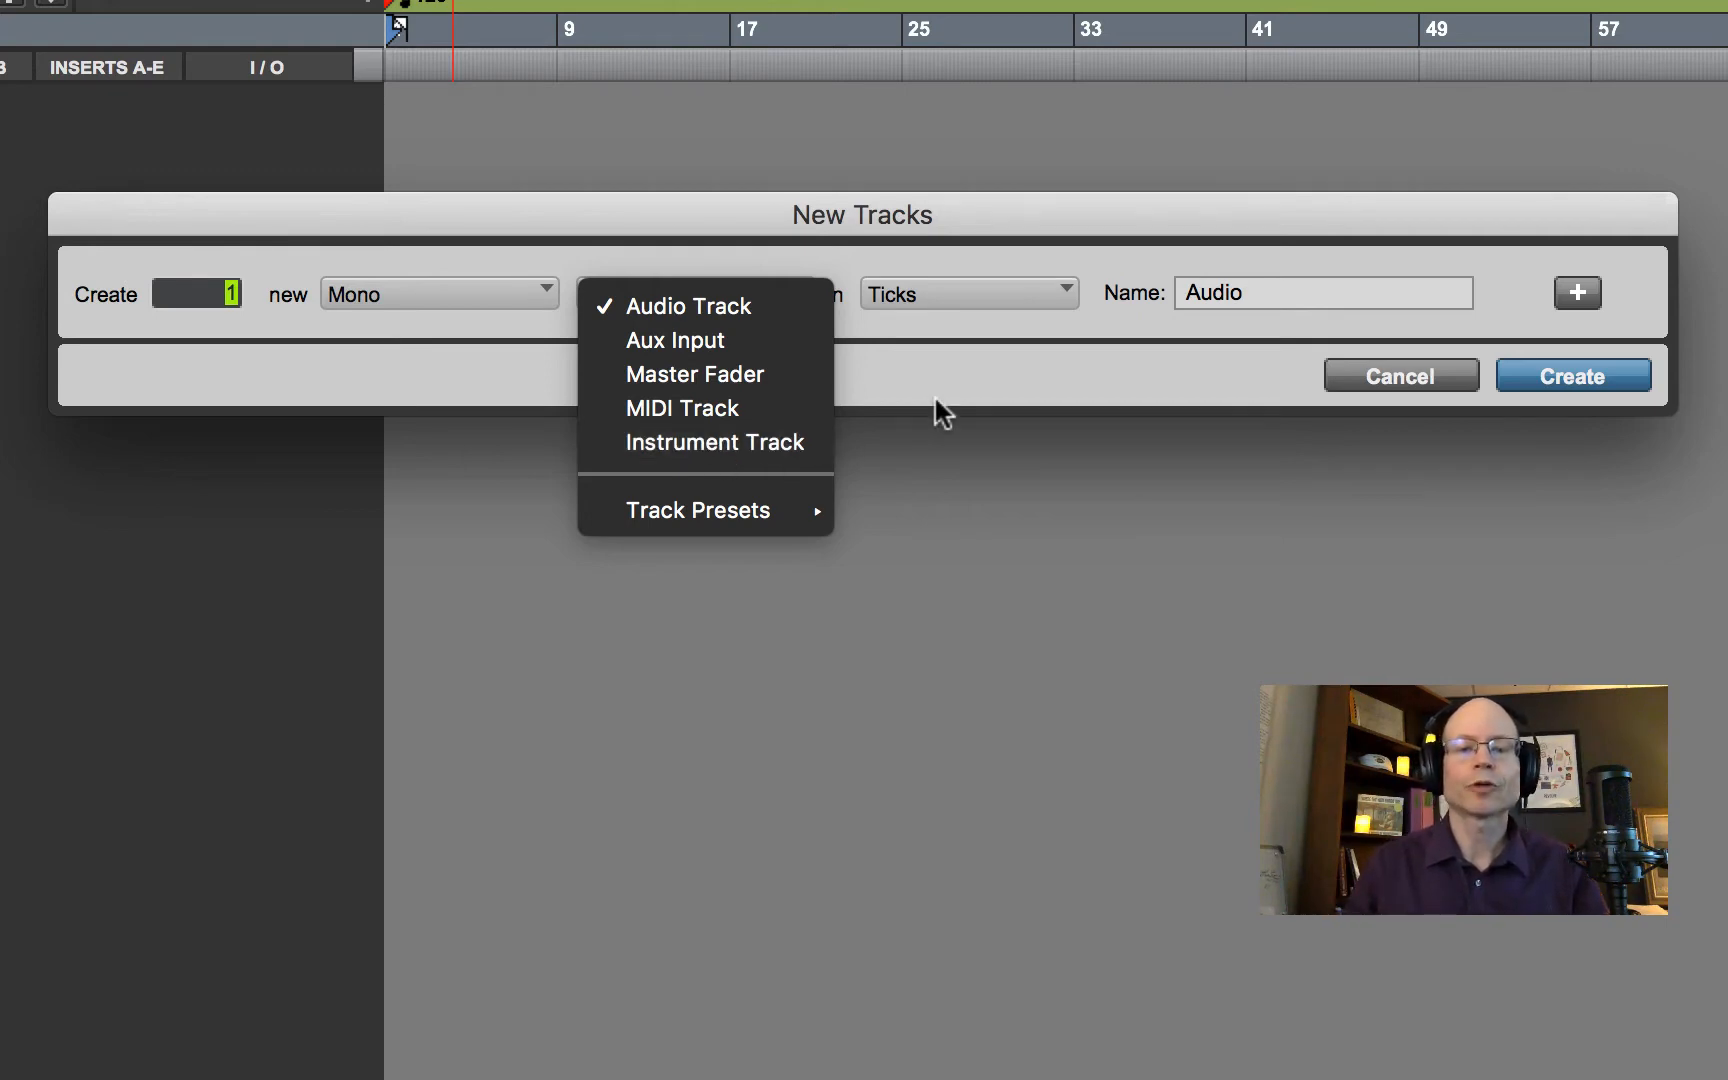
{"action": "left_click", "coordinate": [919, 374]}
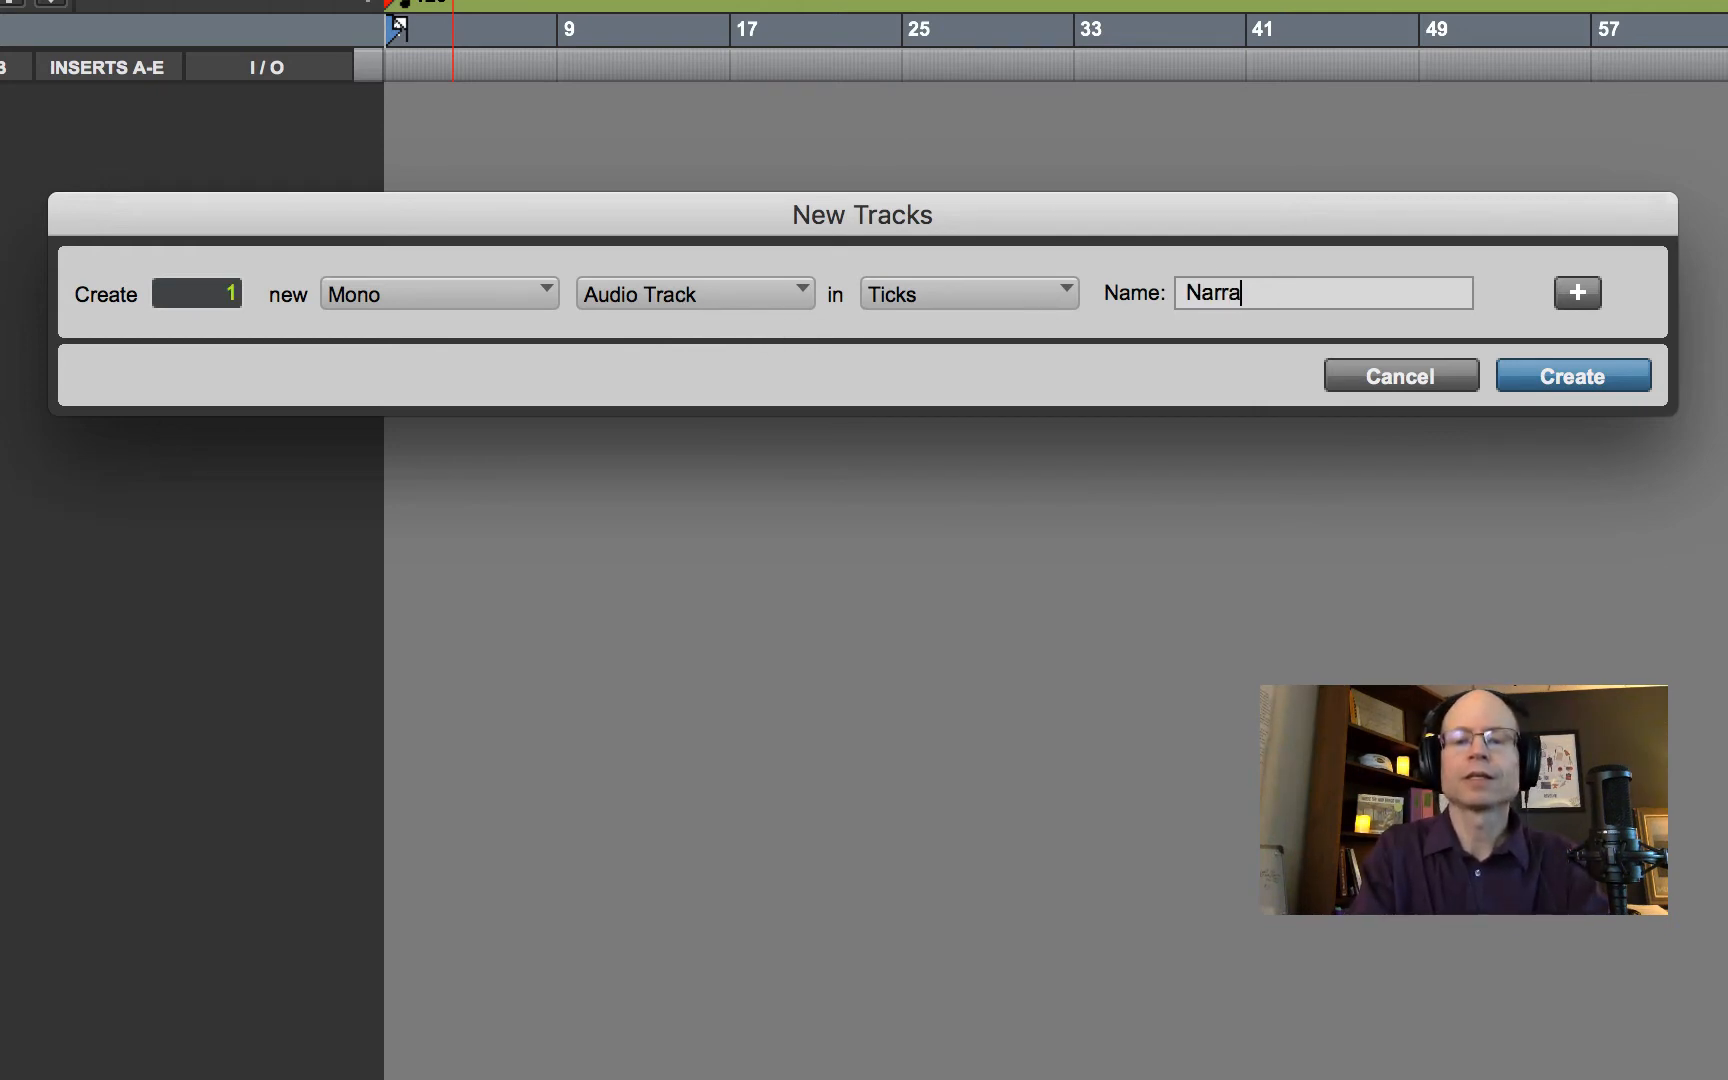
{"action": "left_click", "coordinate": [1584, 376]}
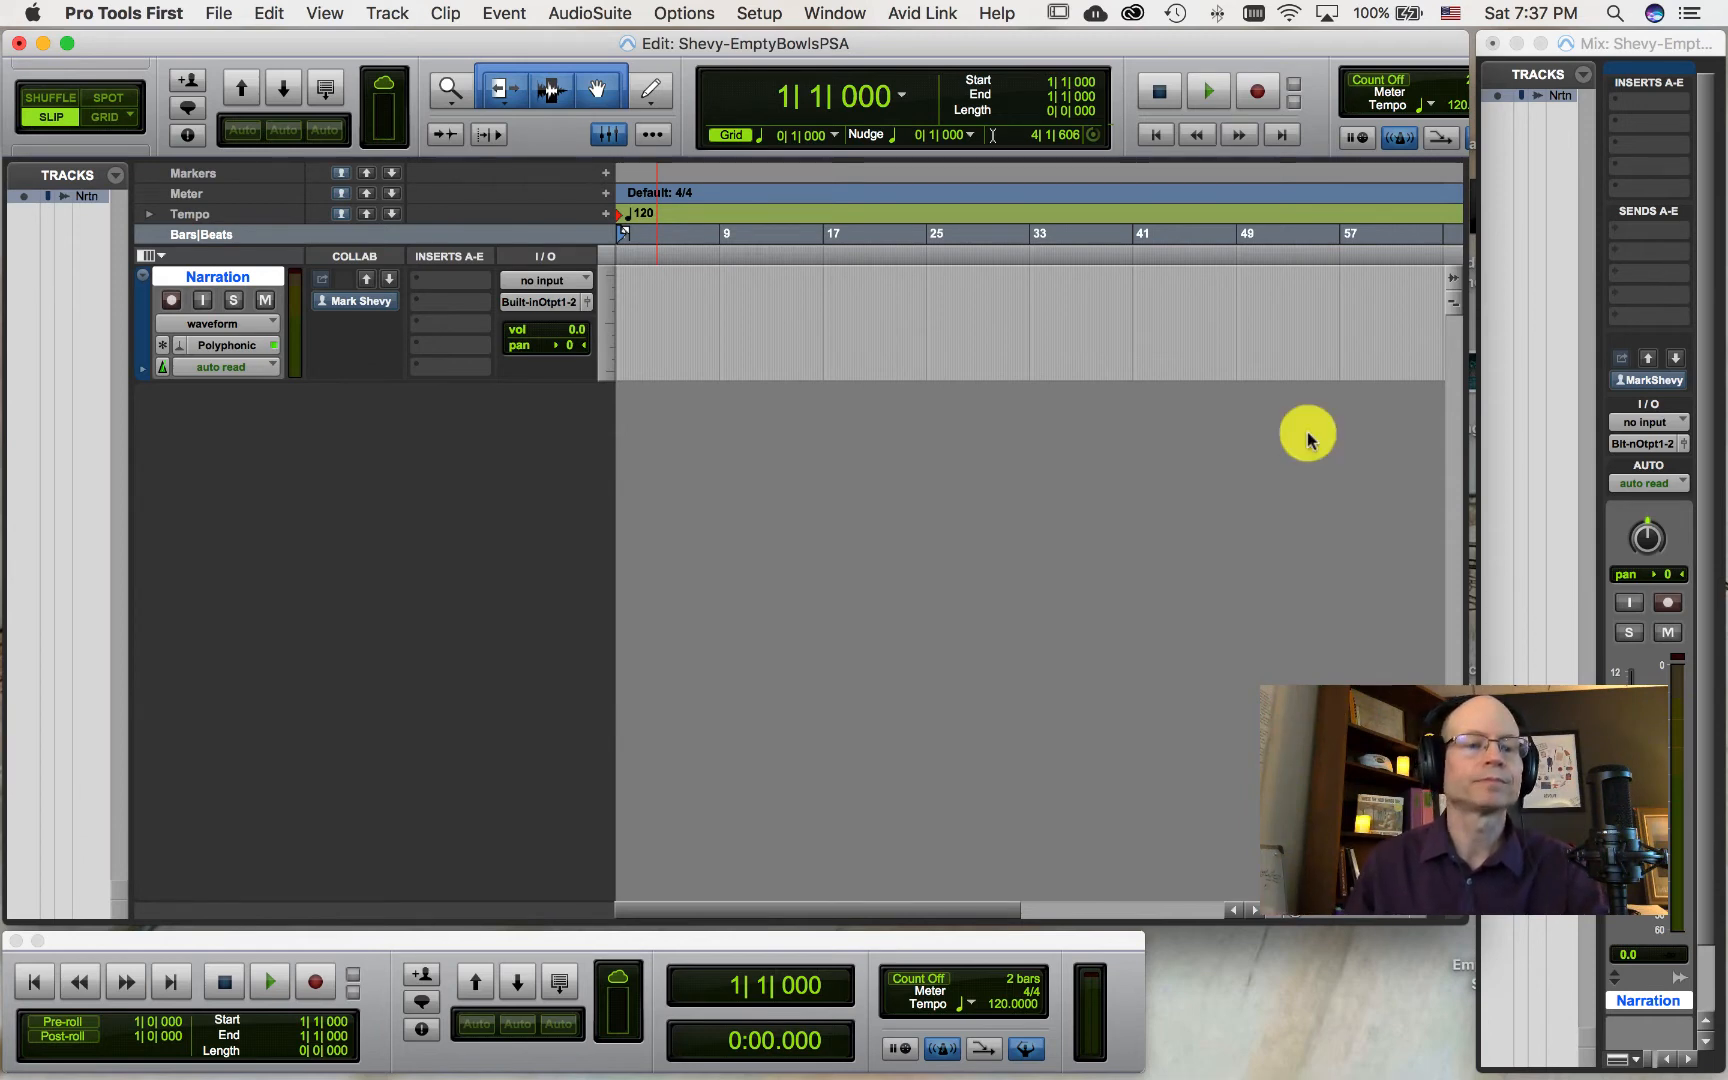
Step: Examine the Narration track's name dialog and its input and output routing options without changing them
{"action": "double_click", "coordinate": [212, 278]}
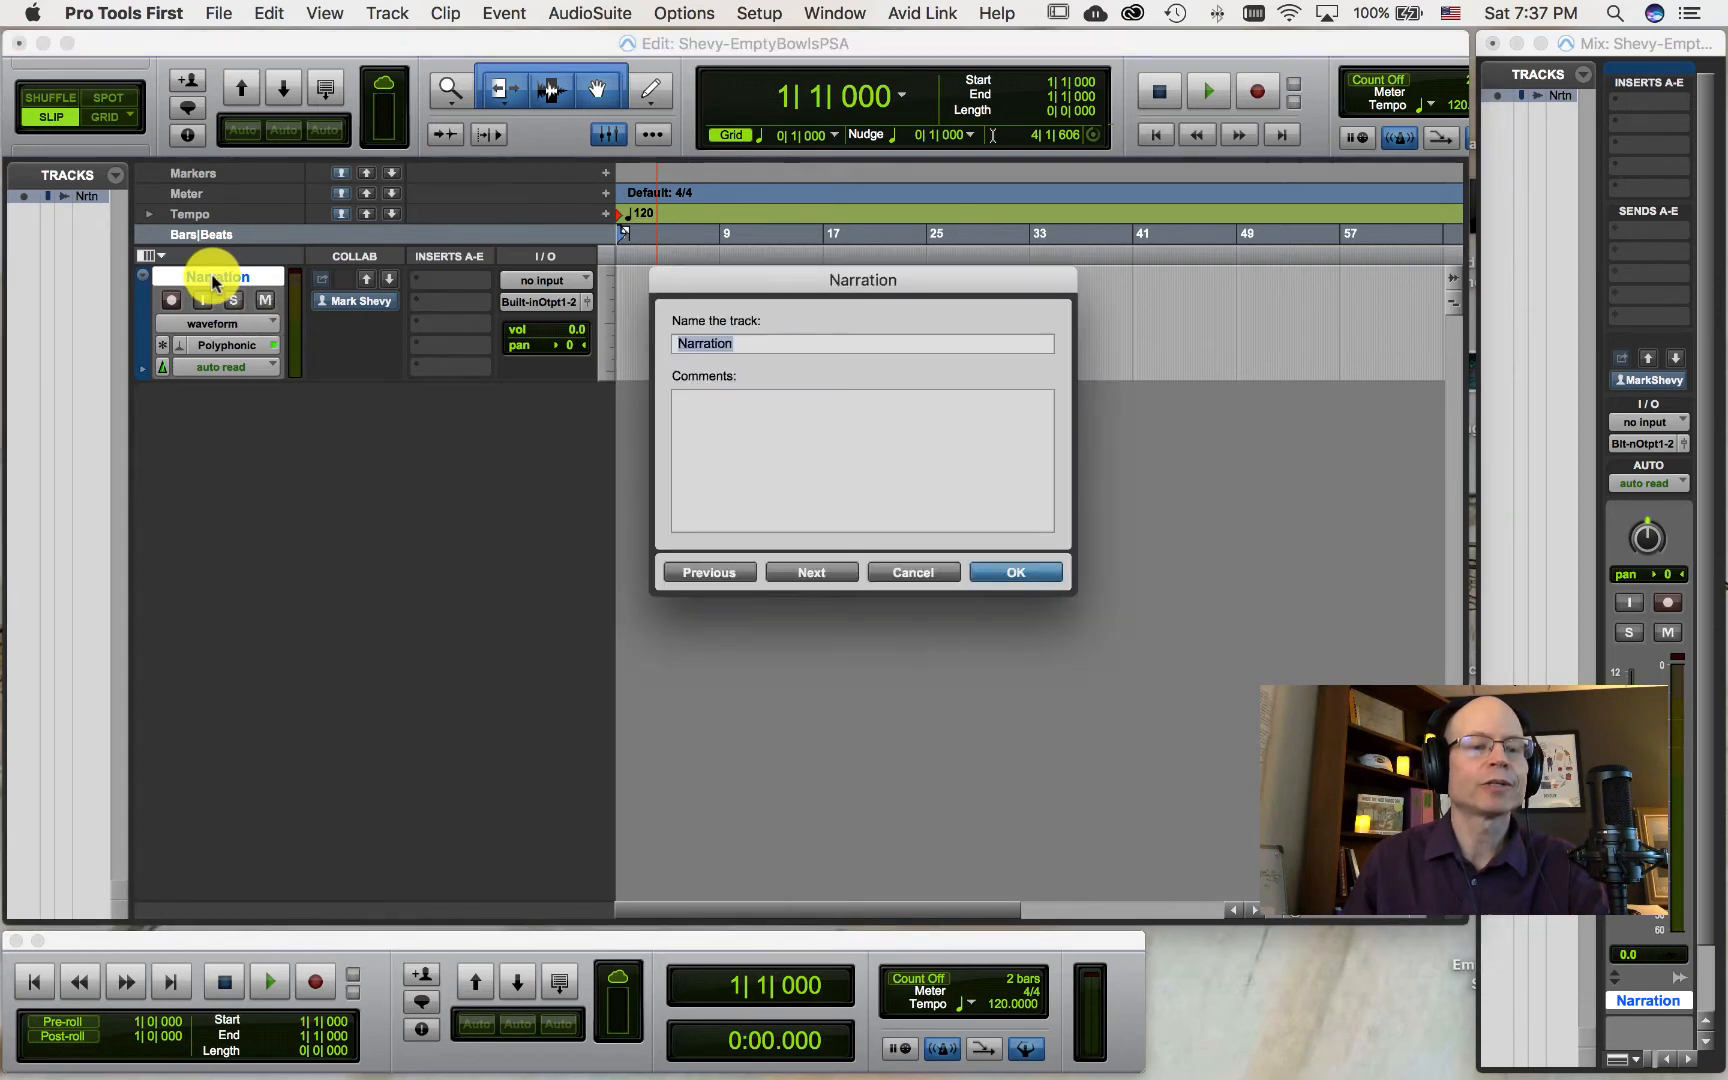
{"action": "left_click", "coordinate": [913, 572]}
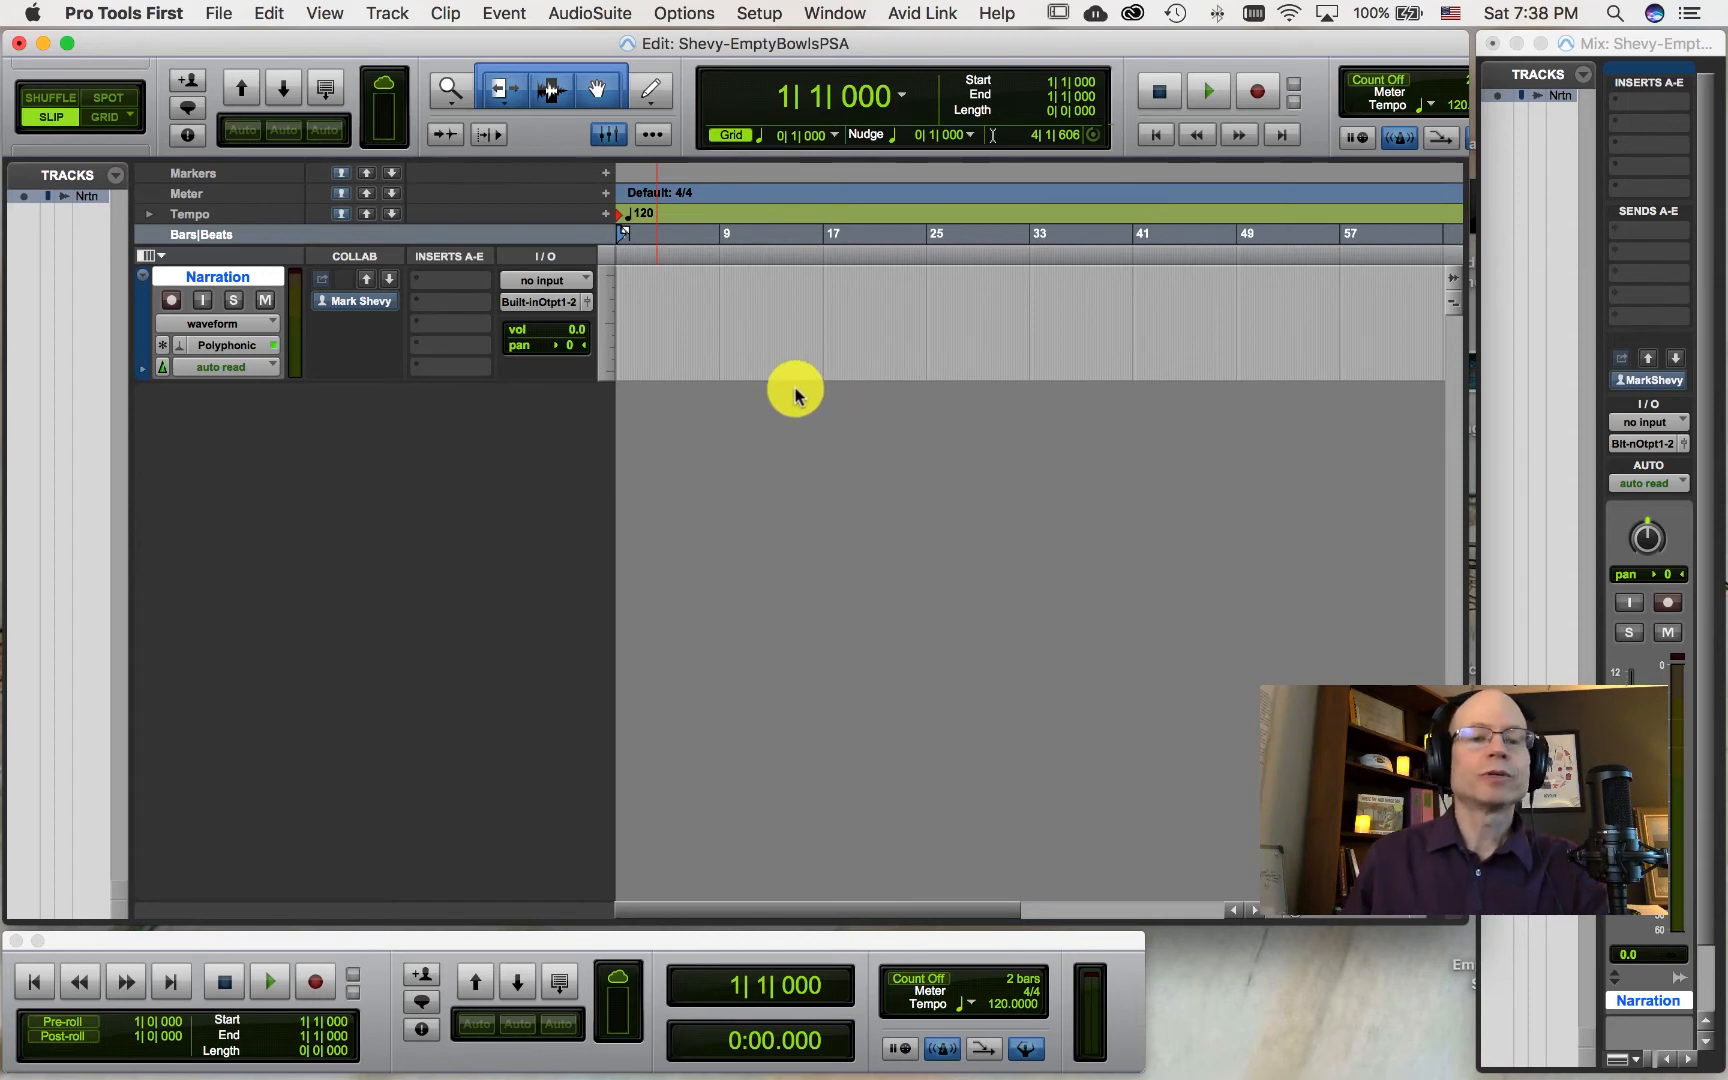
{"action": "left_click", "coordinate": [548, 286]}
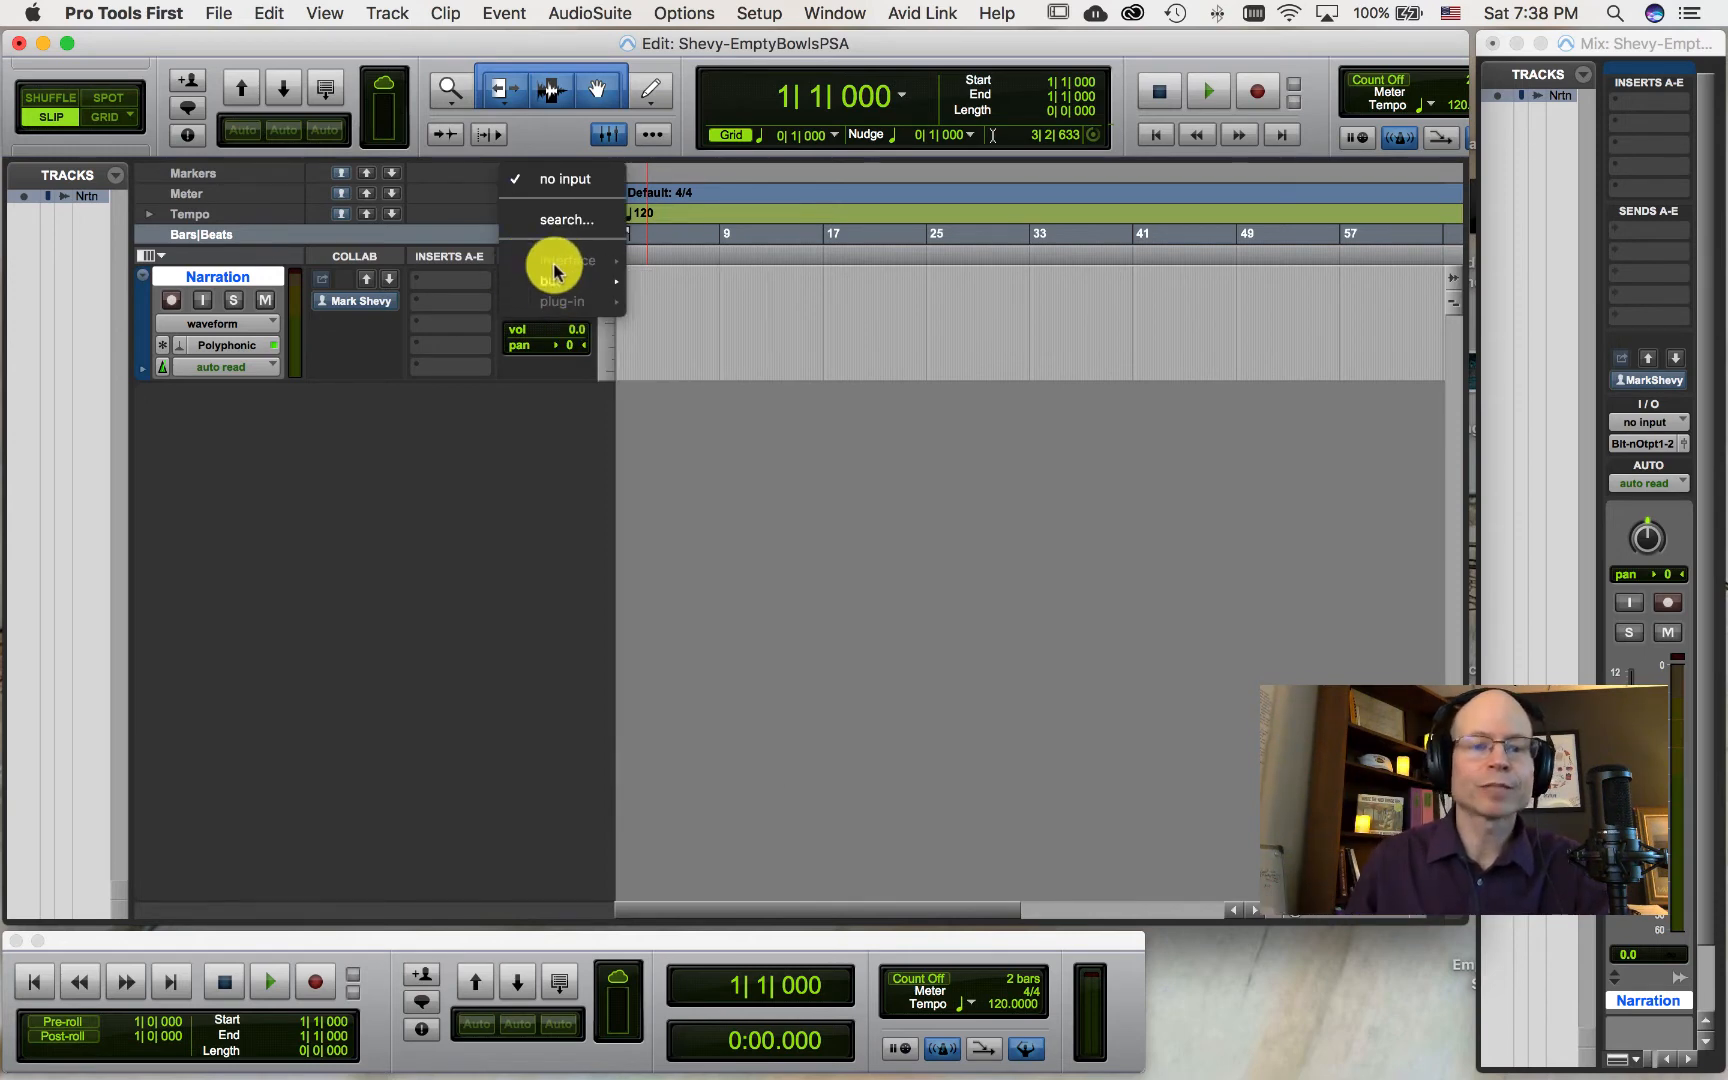
{"action": "mouse_move", "coordinate": [552, 279]}
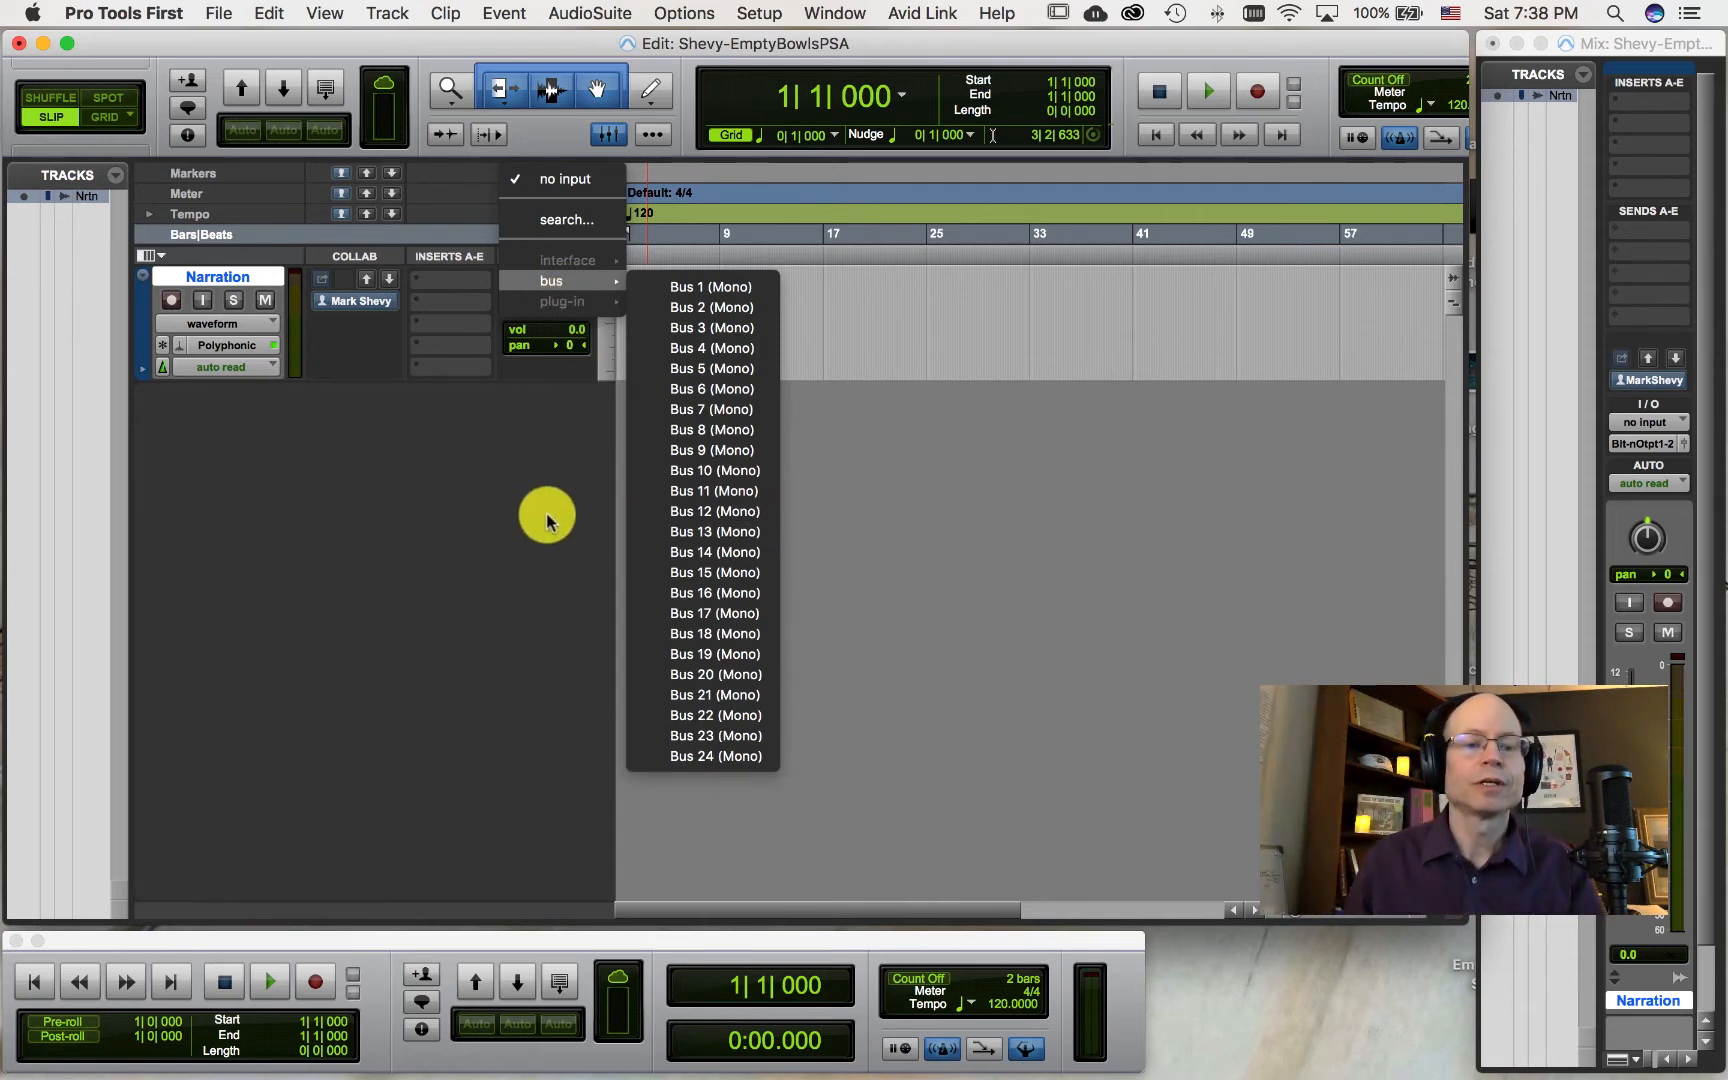
{"action": "left_click", "coordinate": [933, 620]}
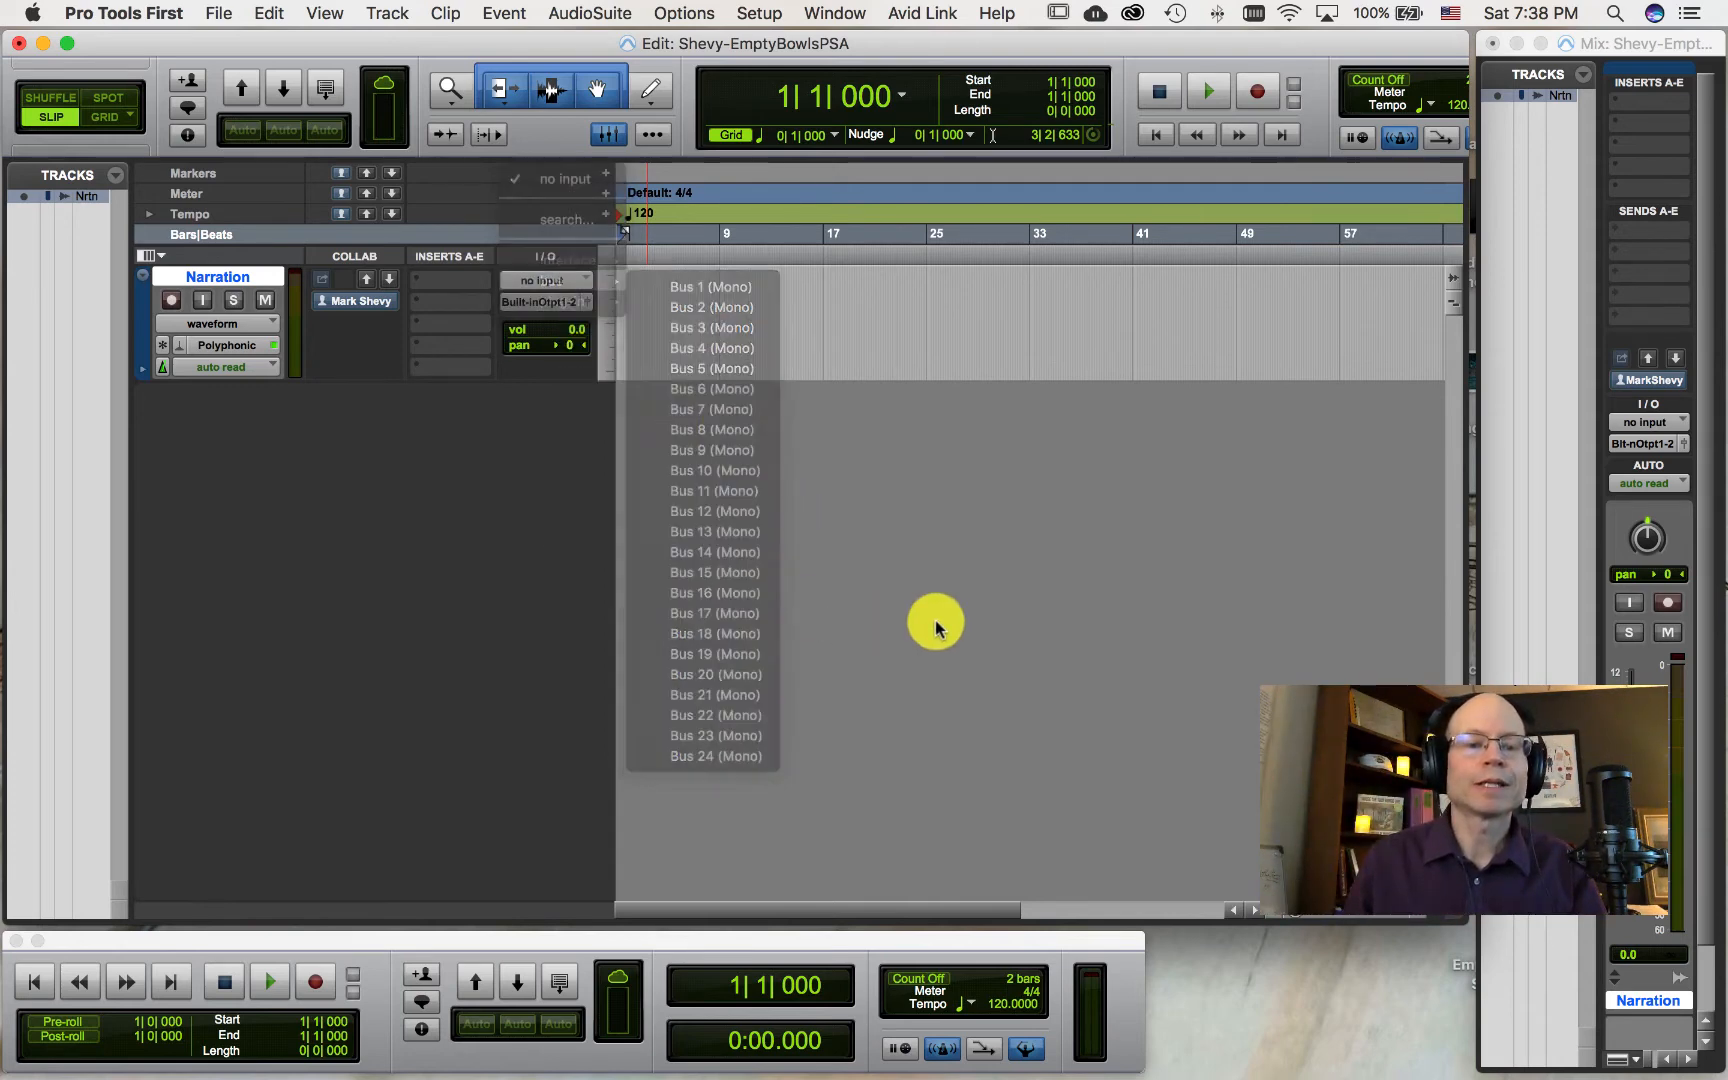
{"action": "left_click", "coordinate": [549, 312]}
{"action": "mouse_move", "coordinate": [552, 305]}
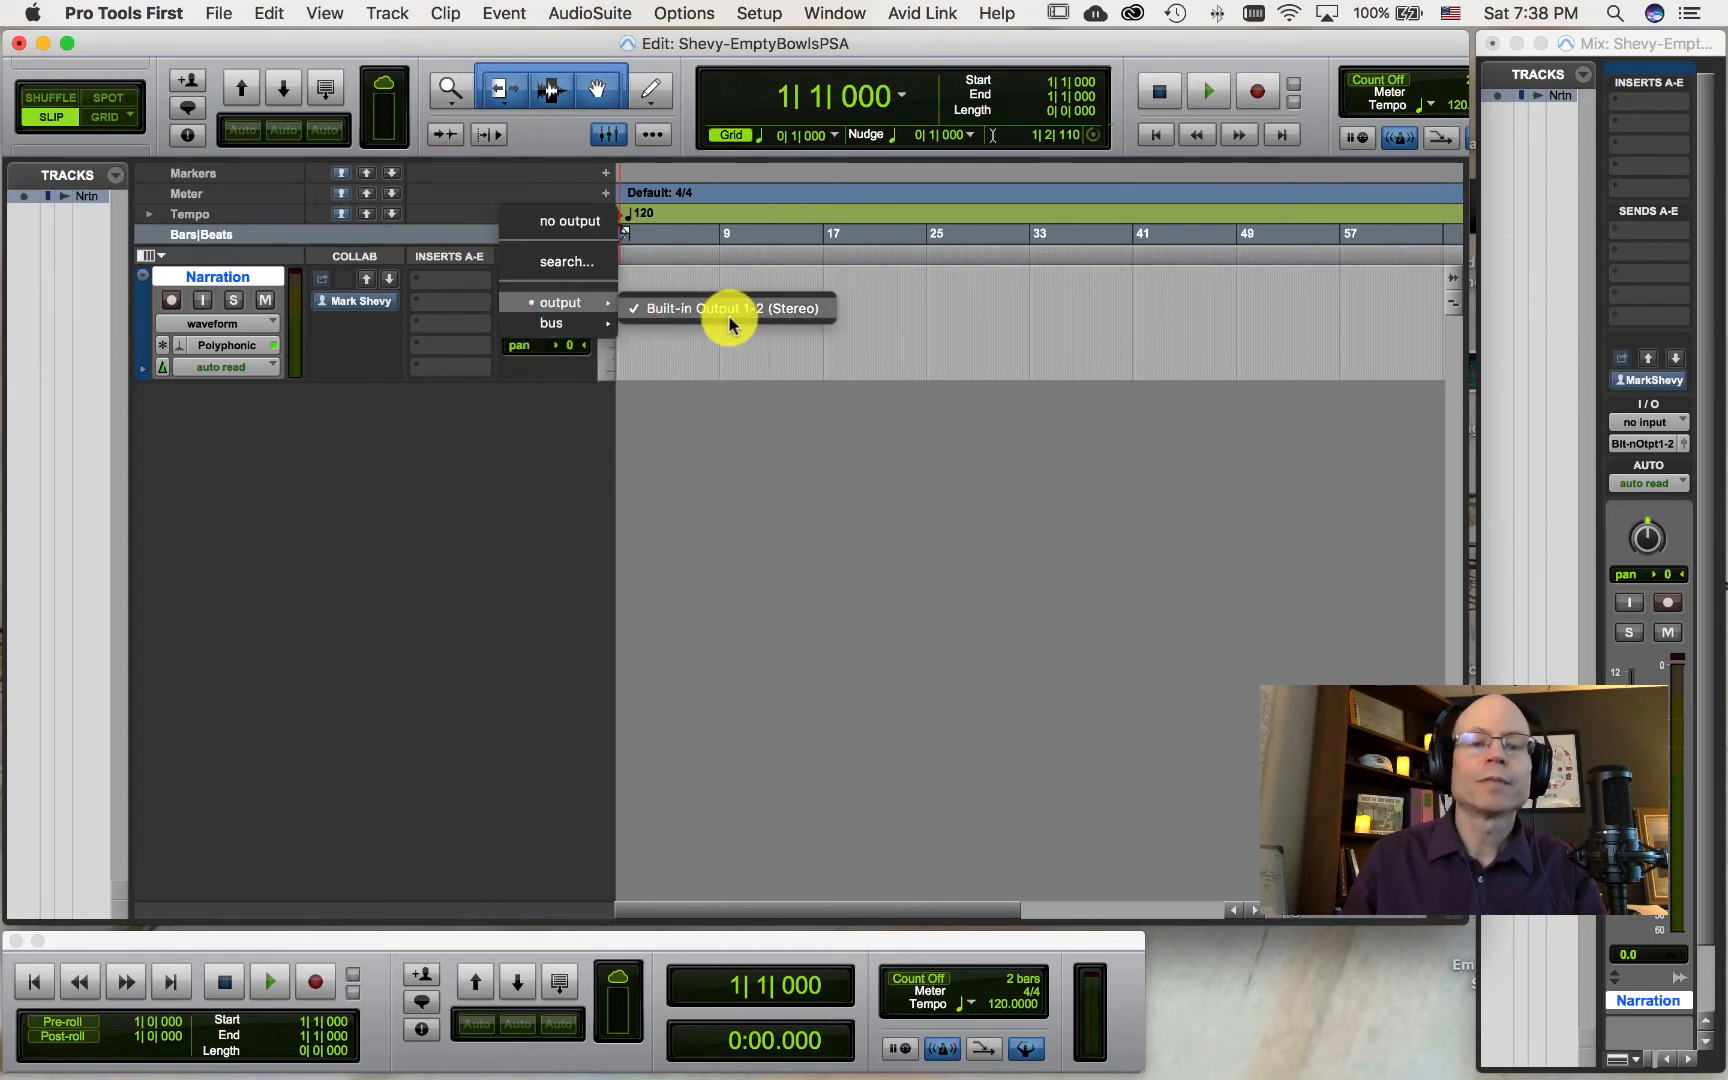
{"action": "left_click", "coordinate": [787, 494]}
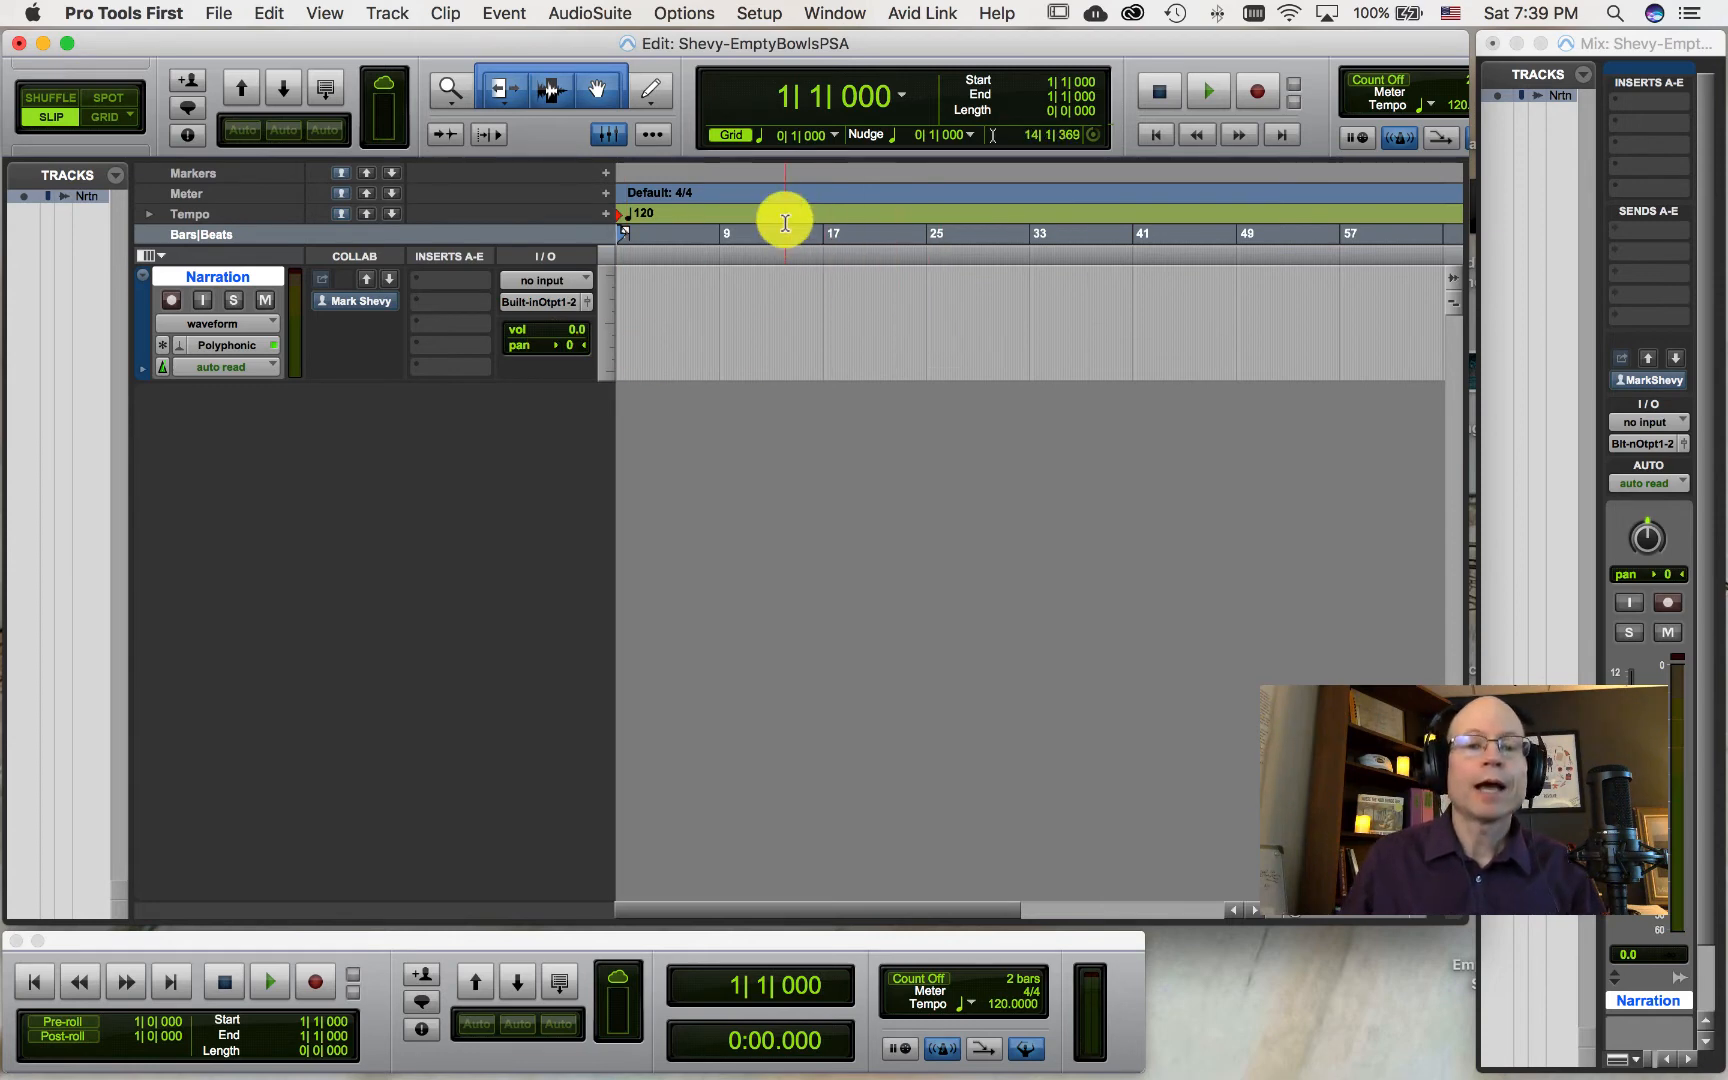
Step: Switch to the Mix window and back to the Edit window
{"action": "left_click", "coordinate": [835, 18]}
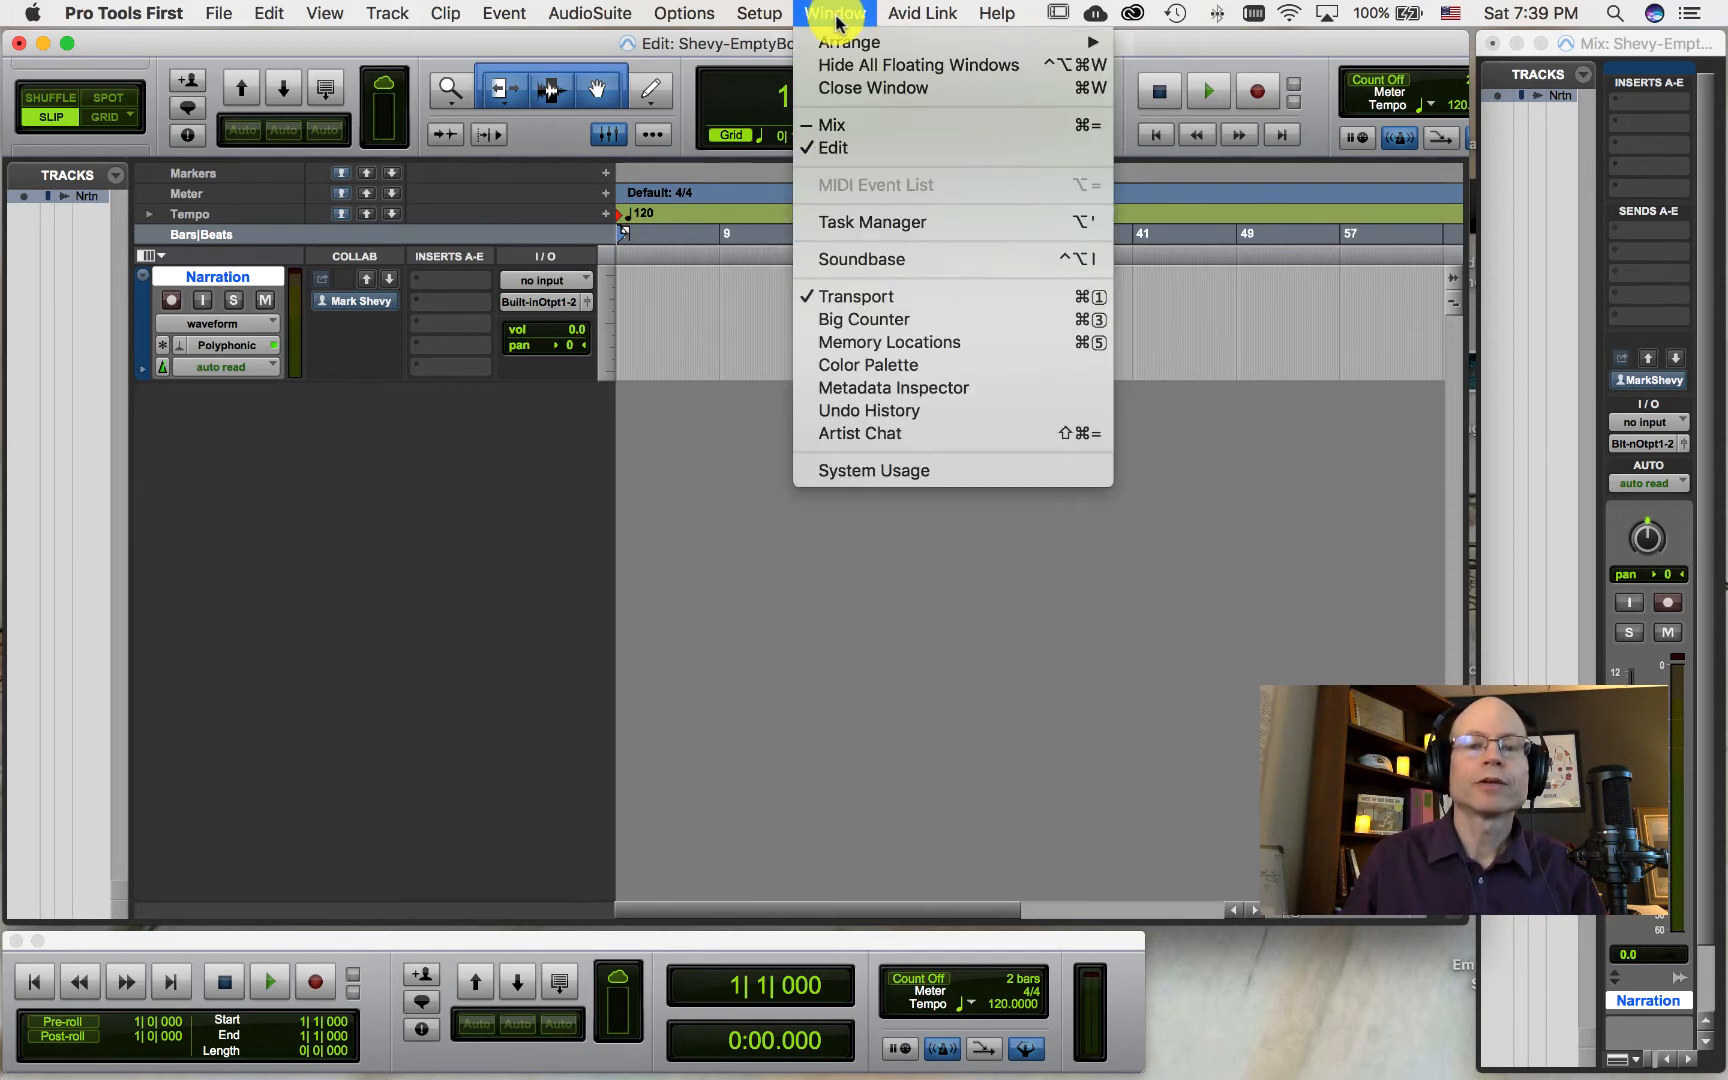
{"action": "left_click", "coordinate": [836, 132]}
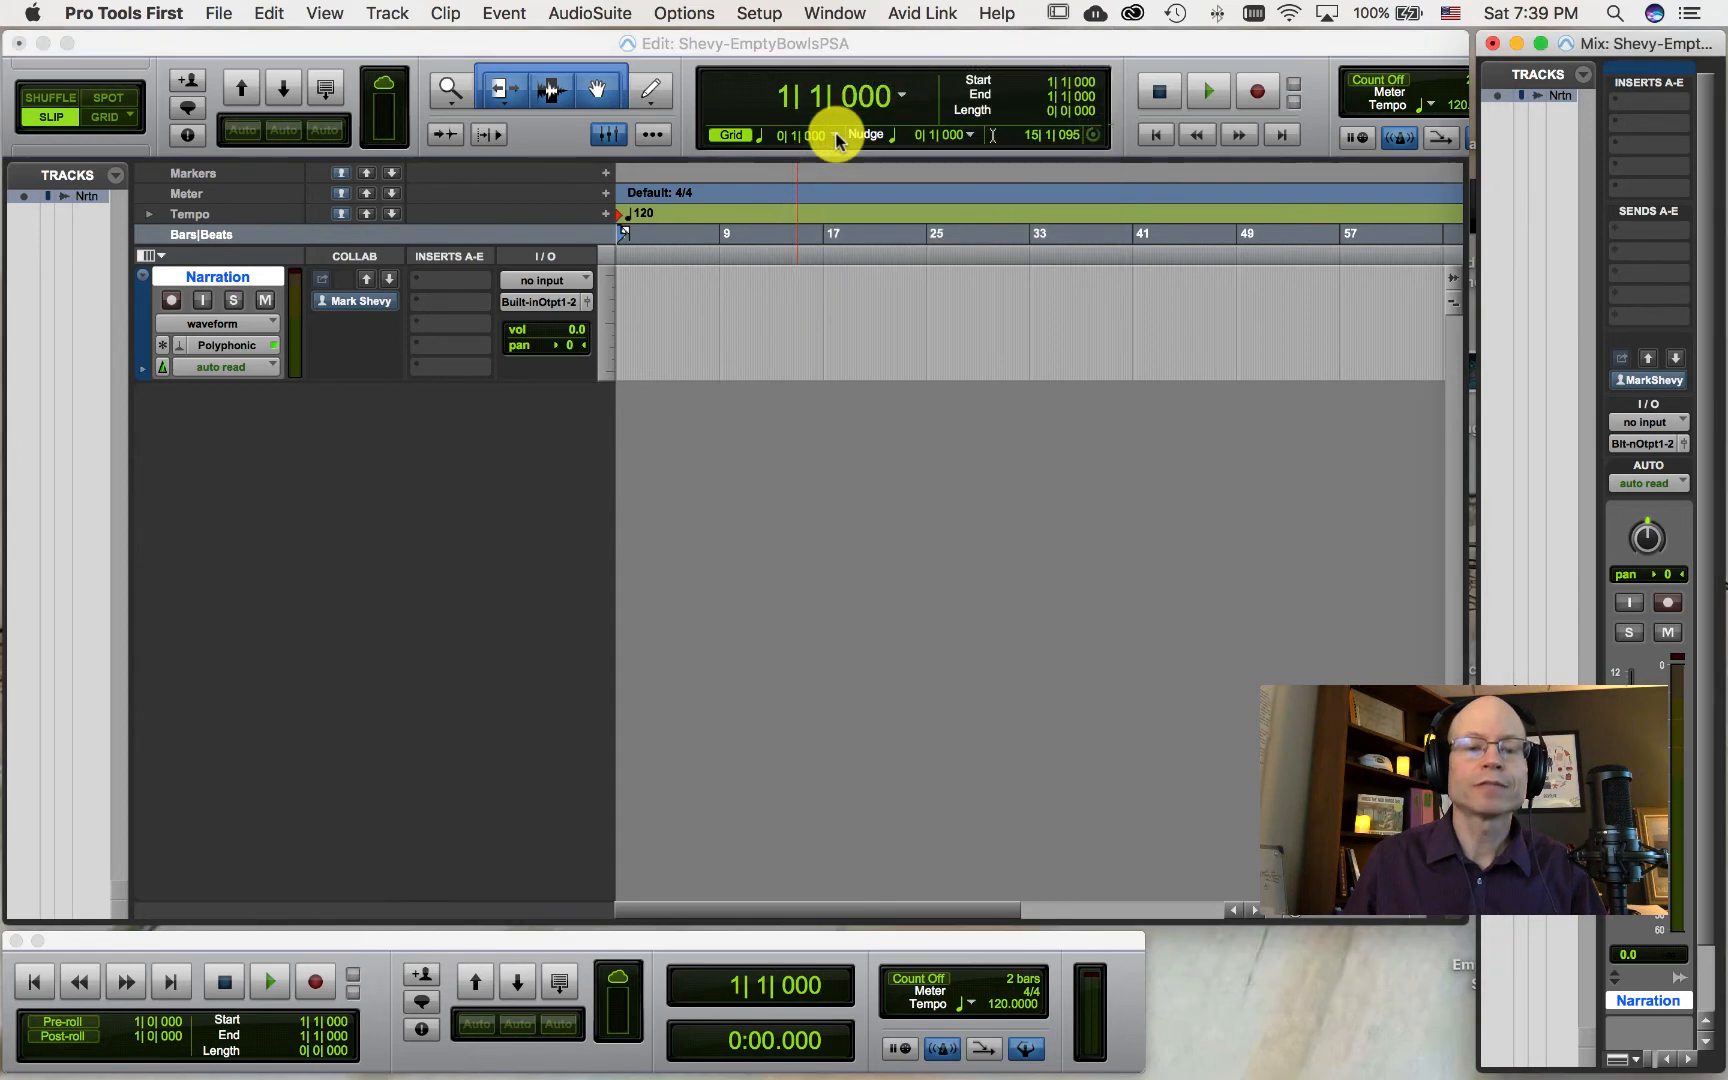
{"action": "left_click", "coordinate": [835, 18]}
{"action": "left_click", "coordinate": [840, 133]}
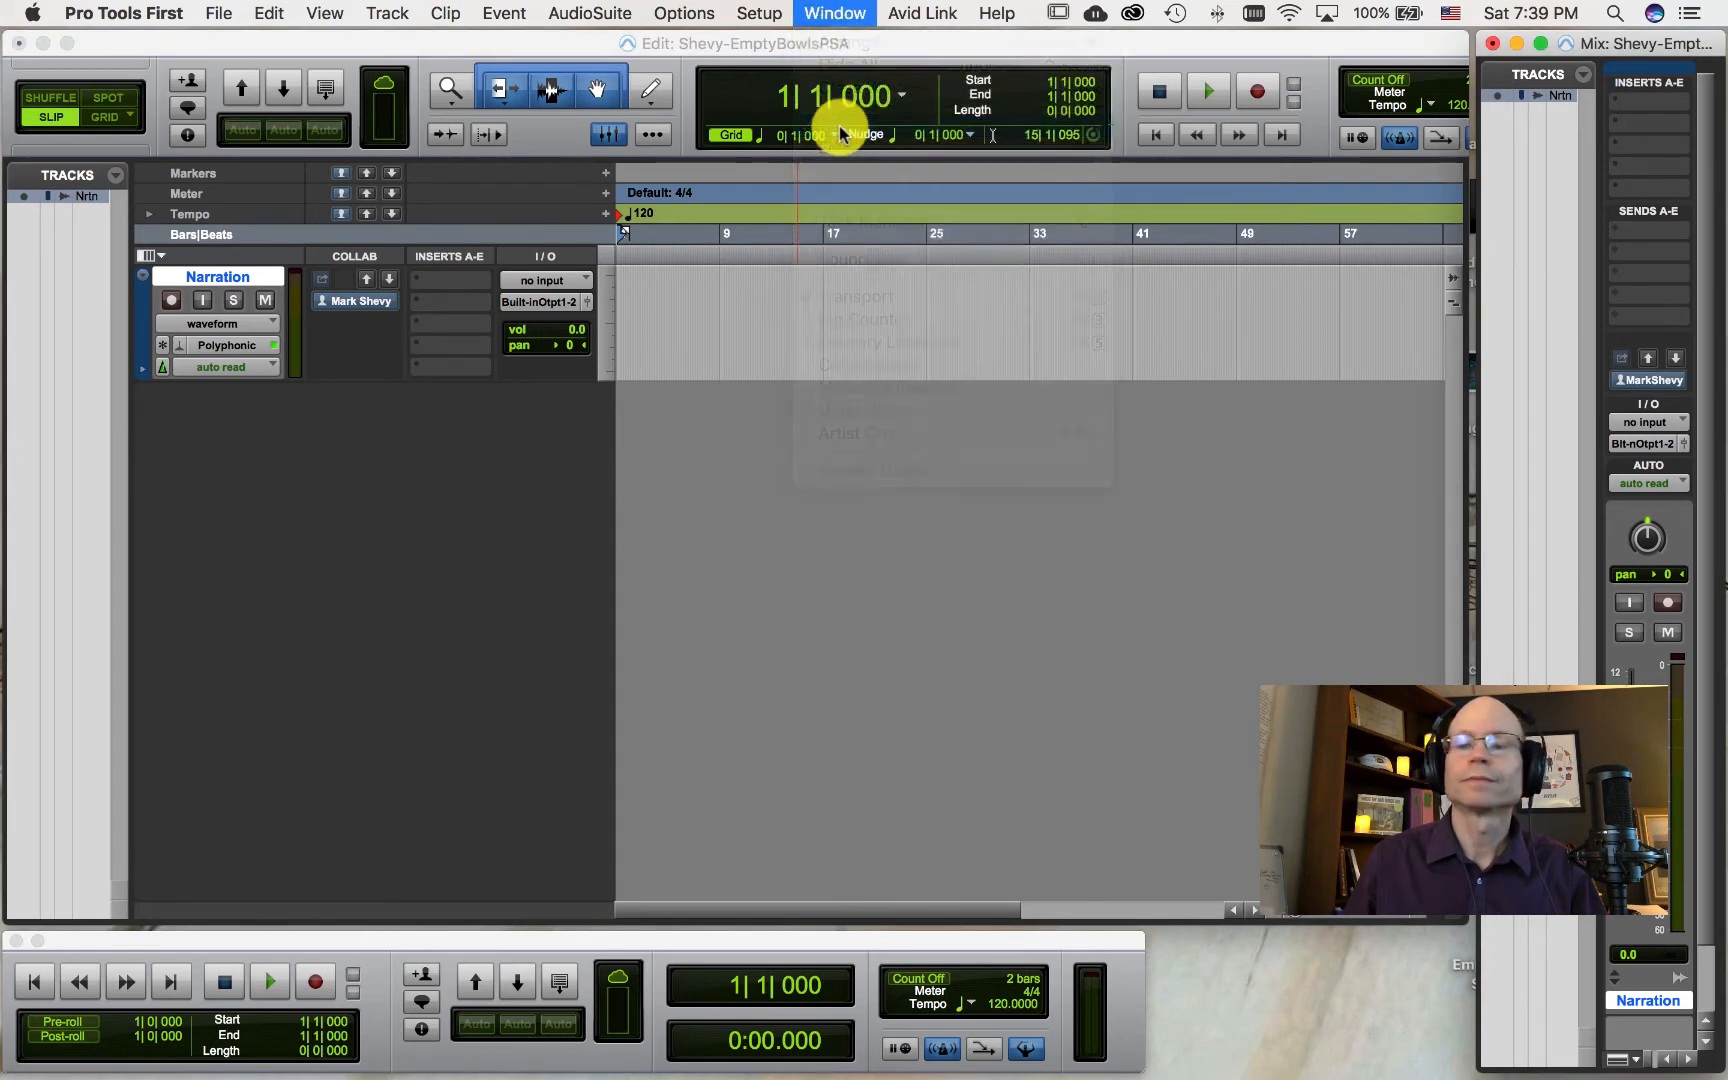
Step: Move and resize the Mix window so it sits beside the Edit window
{"action": "left_click_drag", "start_coordinate": [1612, 38], "coordinate": [950, 10]}
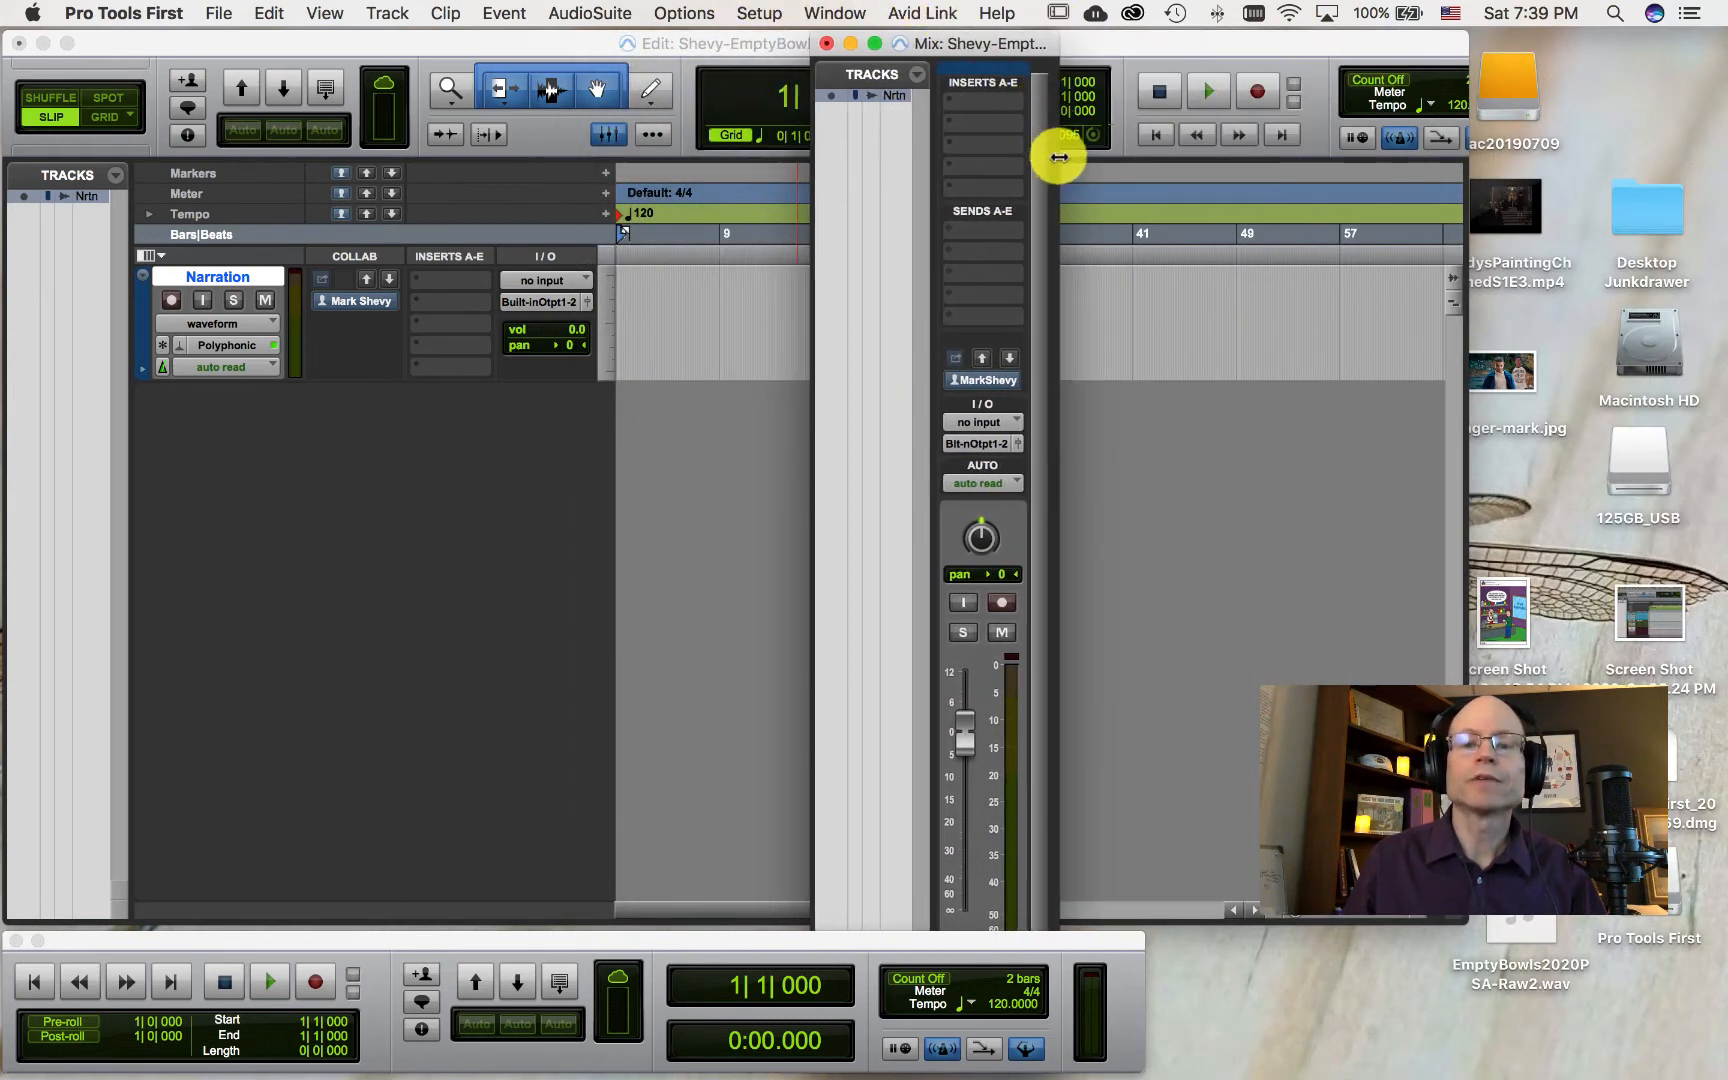
{"action": "left_click_drag", "start_coordinate": [1059, 157], "coordinate": [1528, 172]}
{"action": "left_click", "coordinate": [875, 43]}
{"action": "left_click_drag", "start_coordinate": [883, 38], "coordinate": [988, 41]}
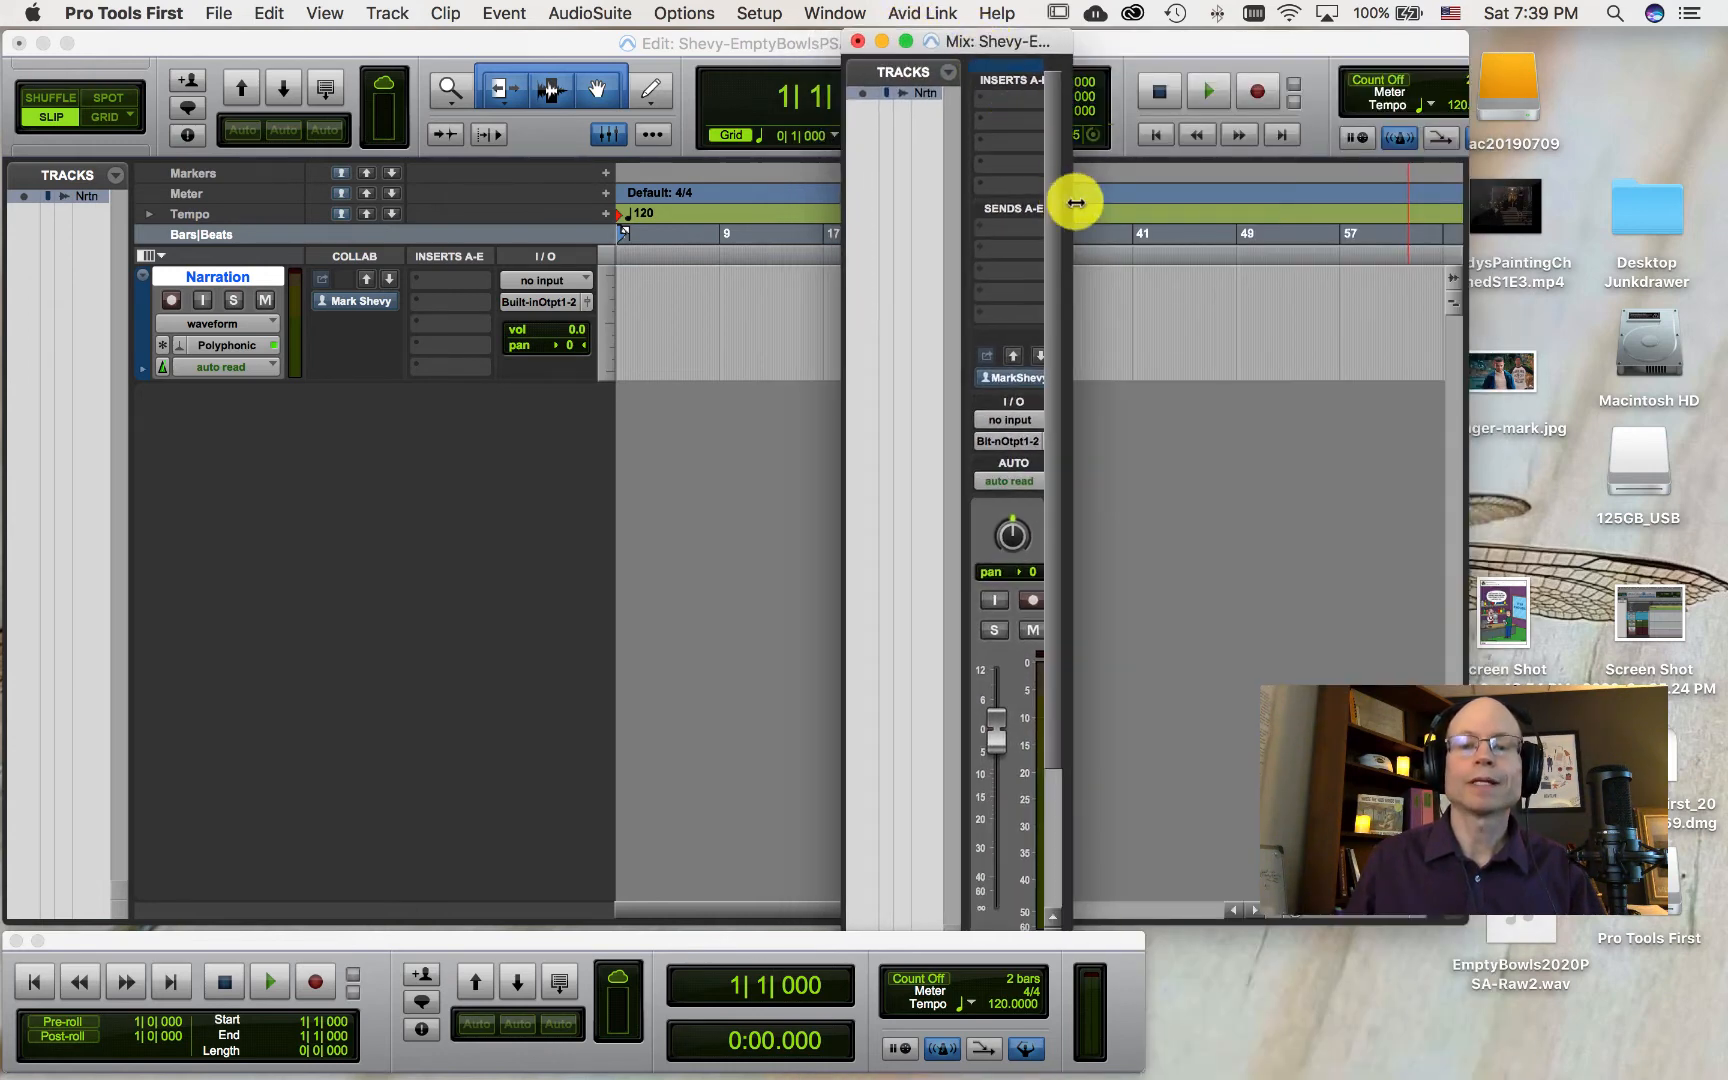
{"action": "left_click_drag", "start_coordinate": [1075, 203], "coordinate": [1488, 189]}
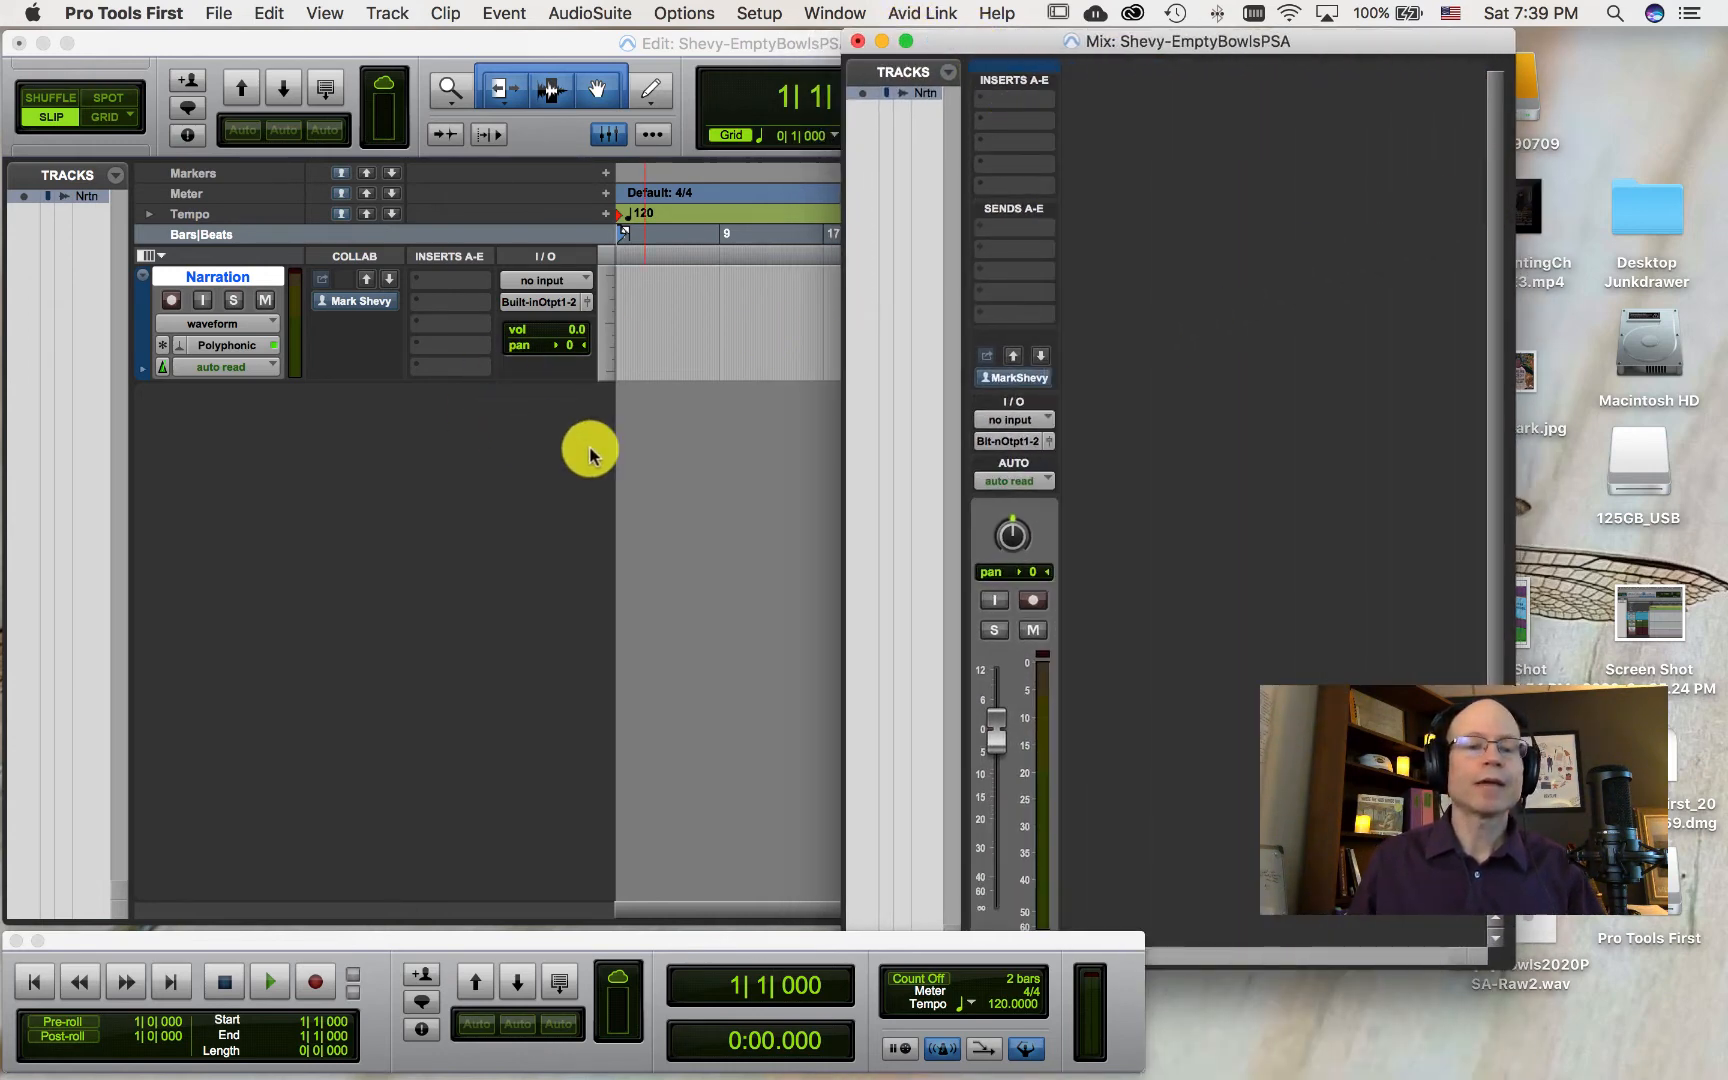
{"action": "left_click", "coordinate": [705, 515]}
Step: Create a new mono audio track and name it EditedNarration
{"action": "left_click", "coordinate": [387, 13]}
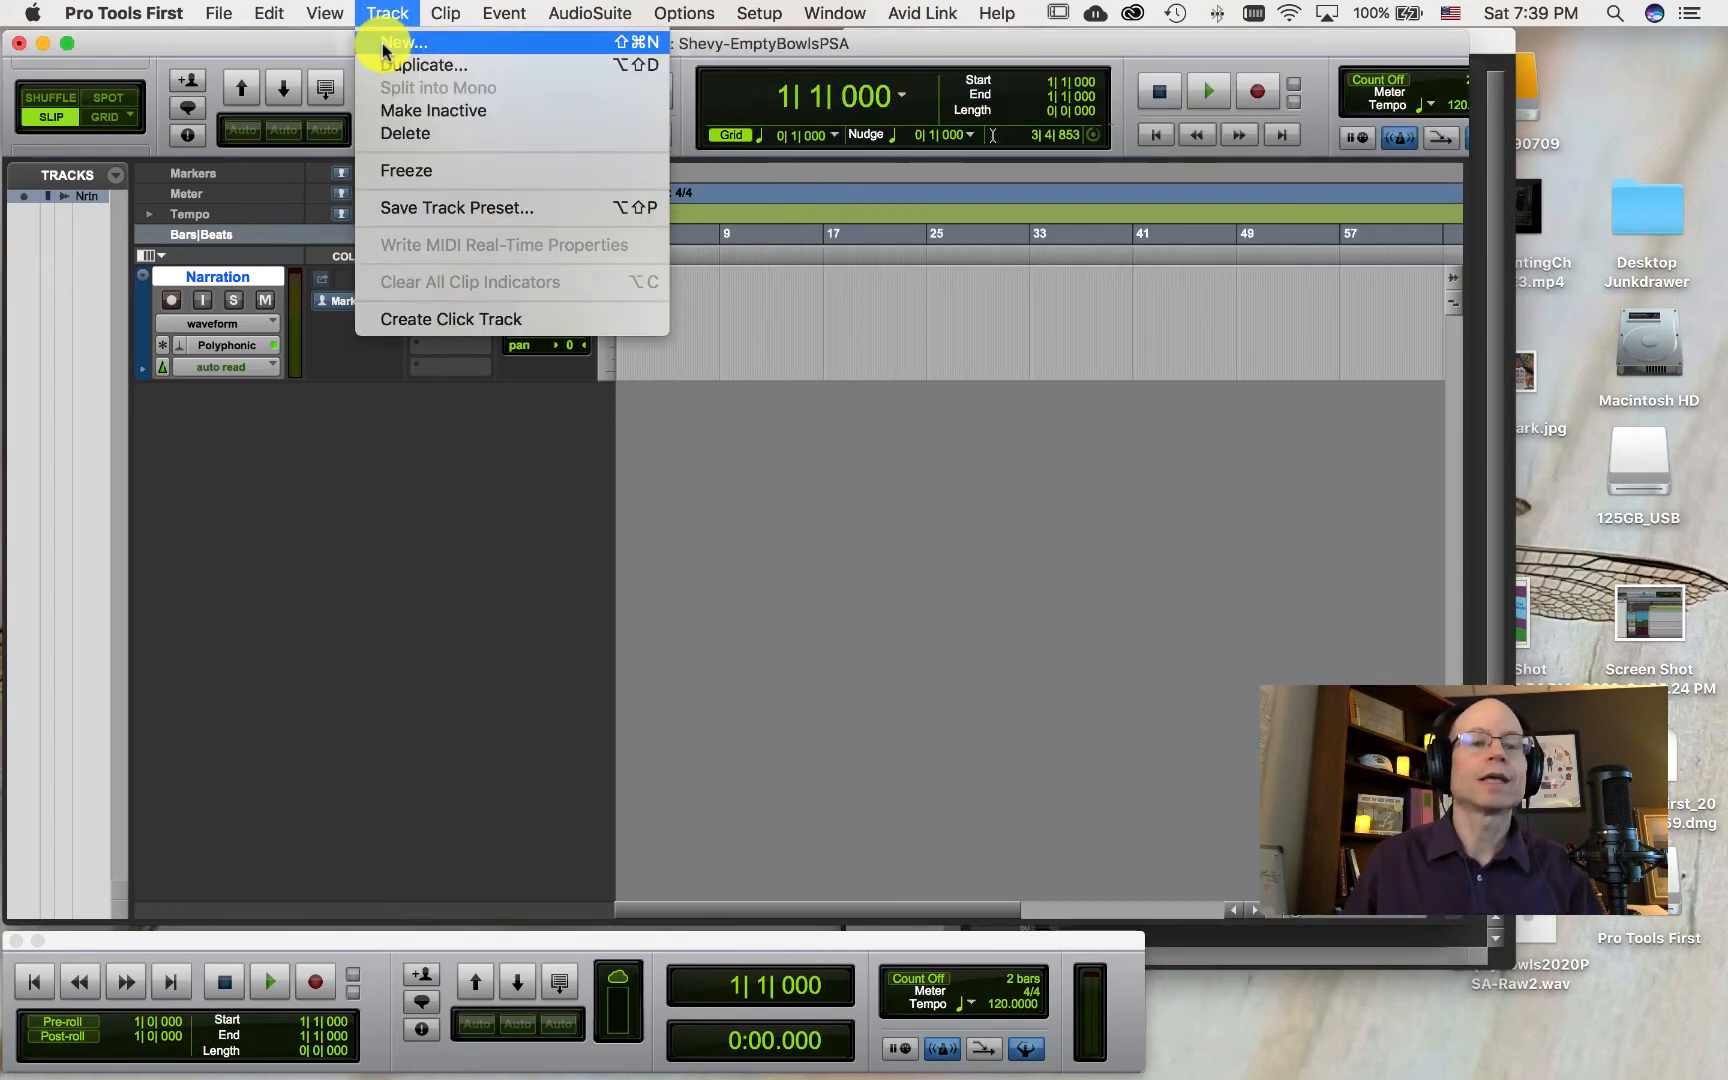
{"action": "left_click", "coordinate": [385, 45]}
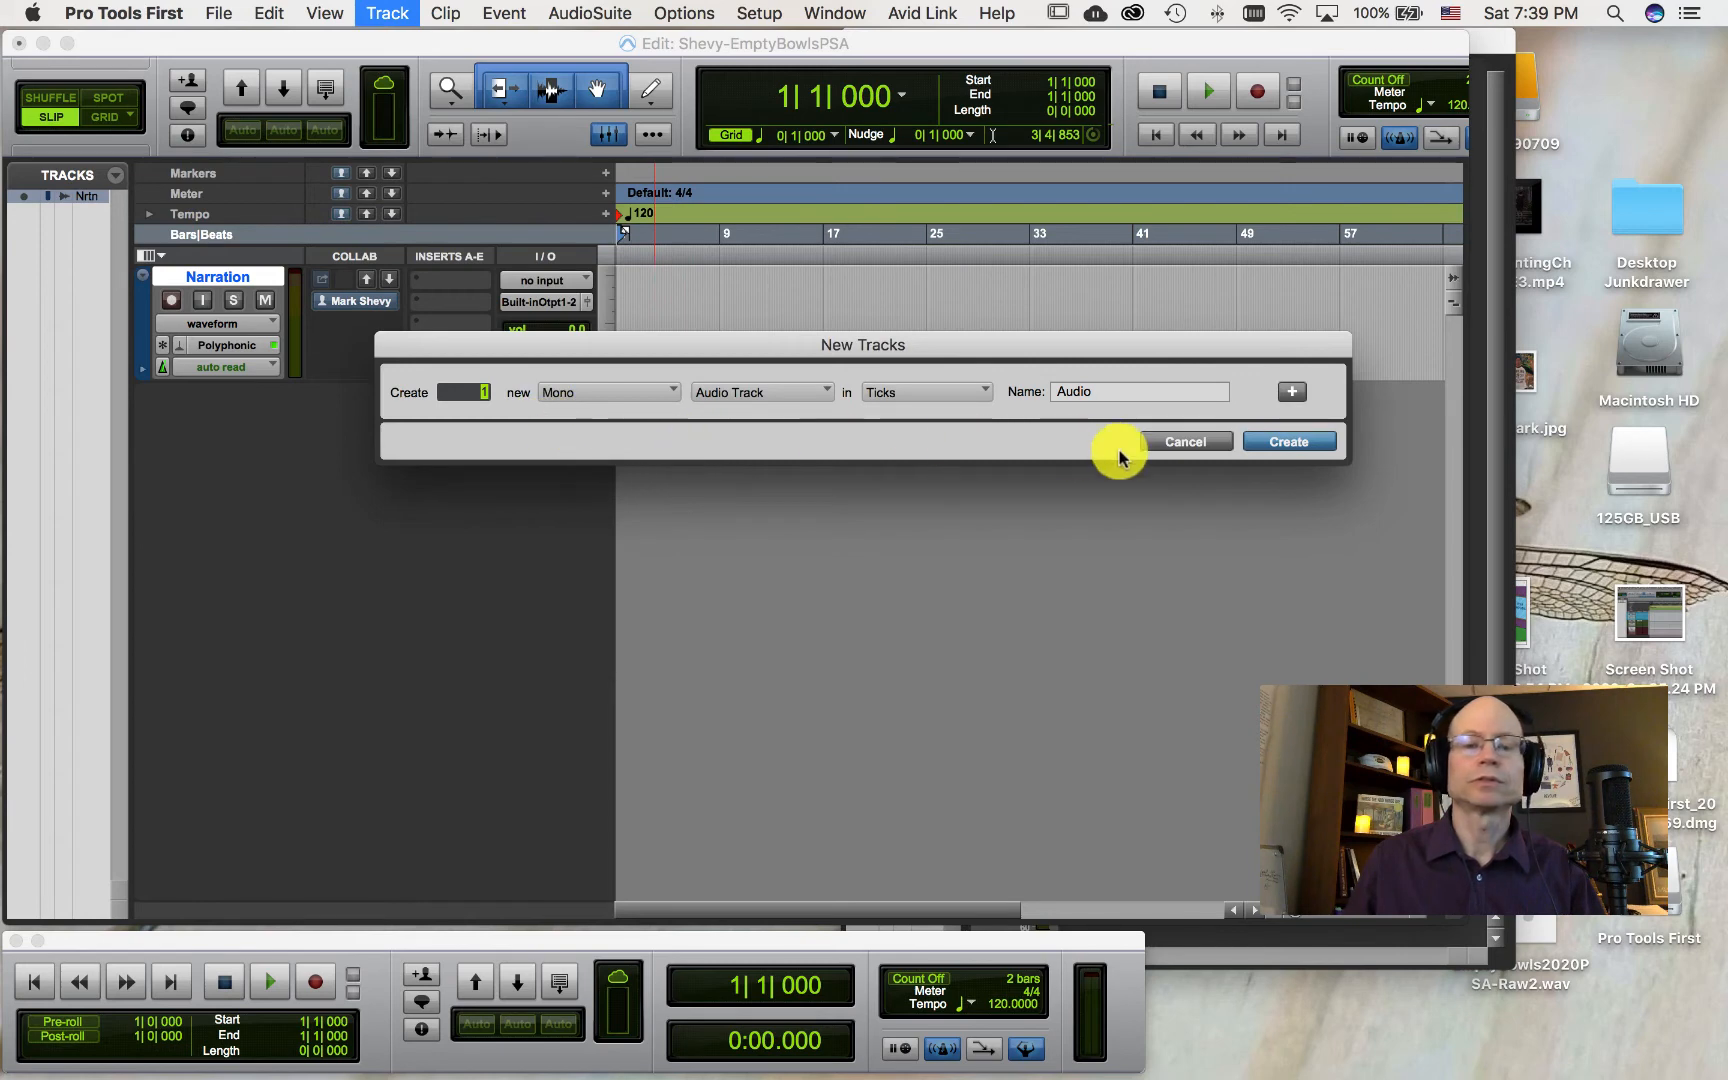
{"action": "left_click", "coordinate": [1262, 443]}
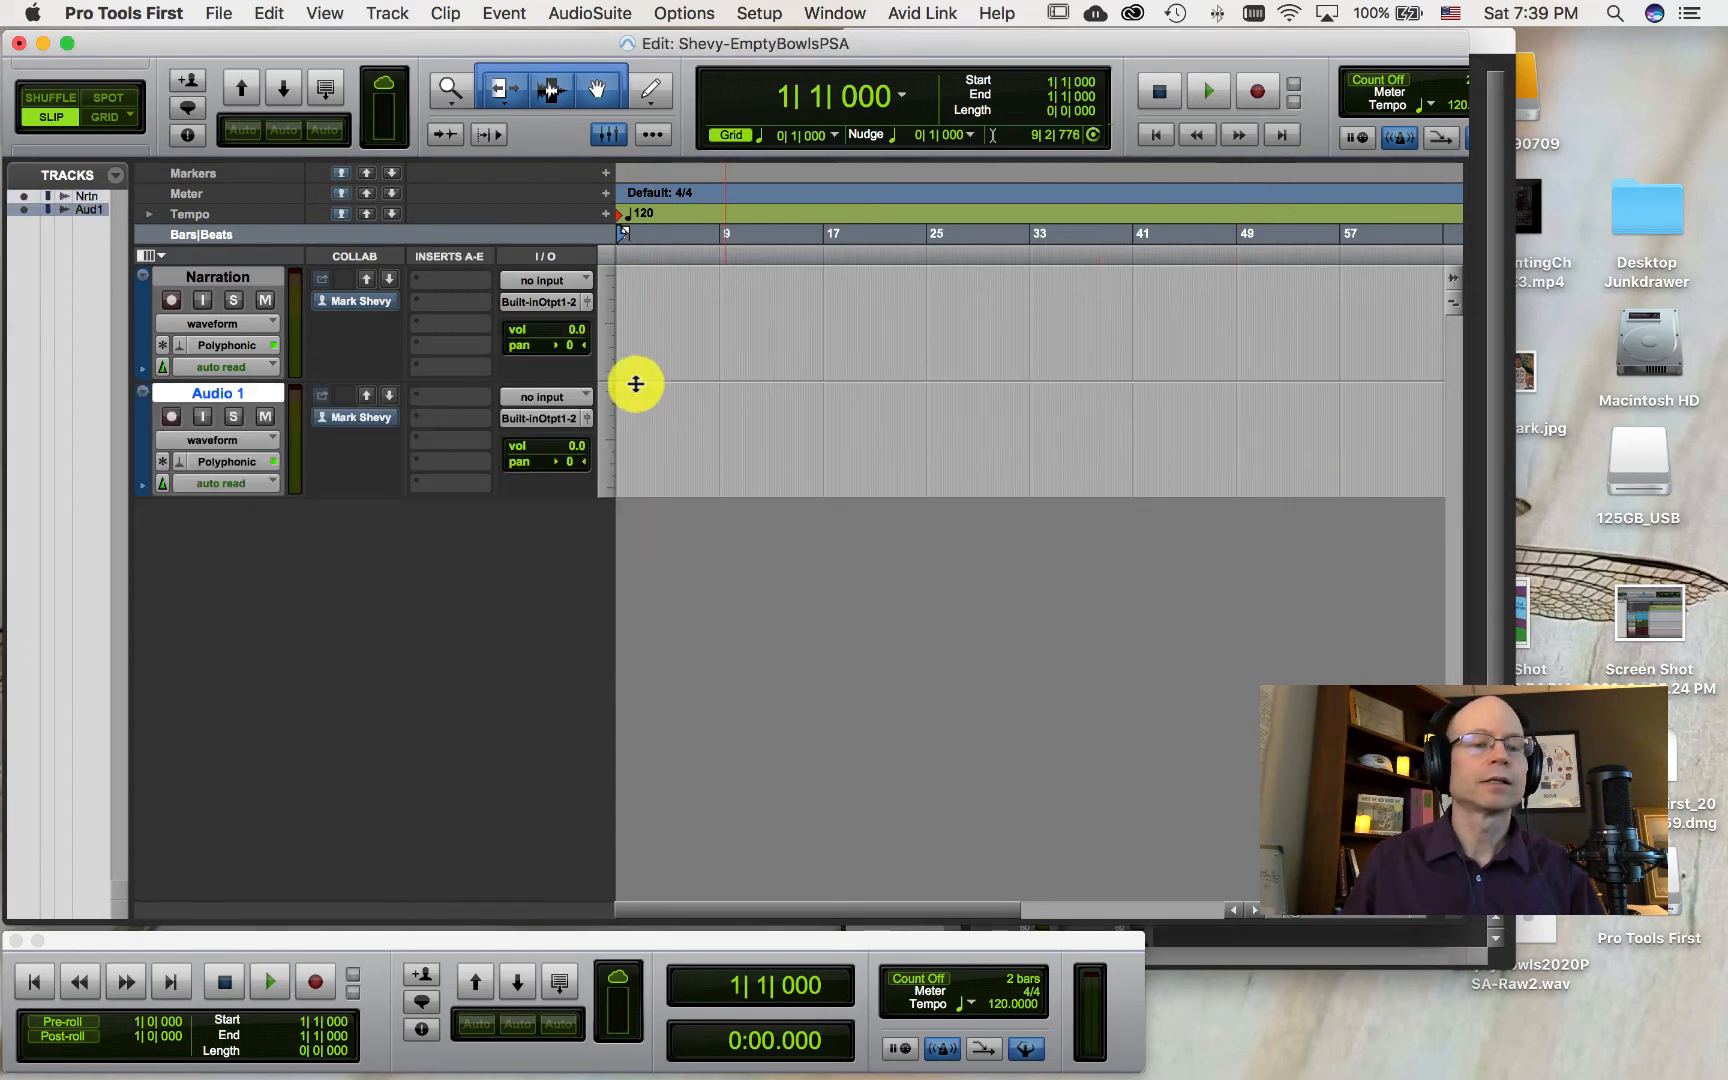
{"action": "double_click", "coordinate": [220, 392]}
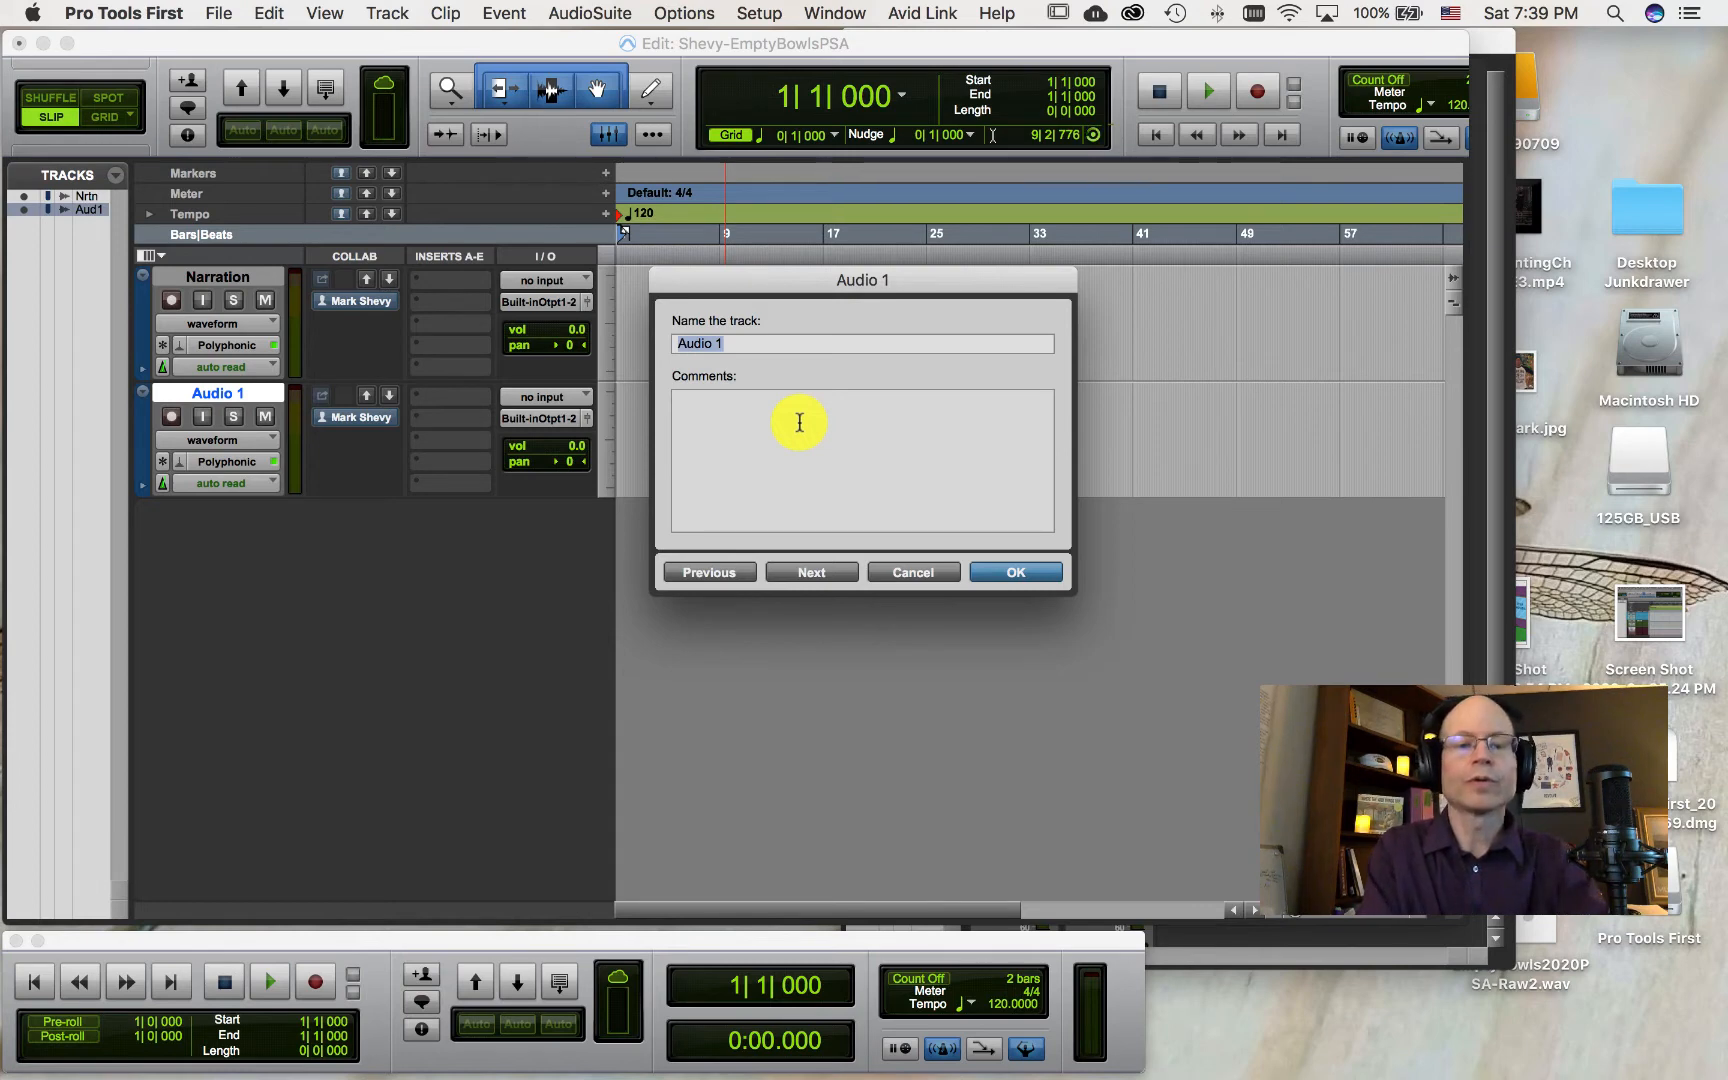
{"action": "type", "text": "Edite"}
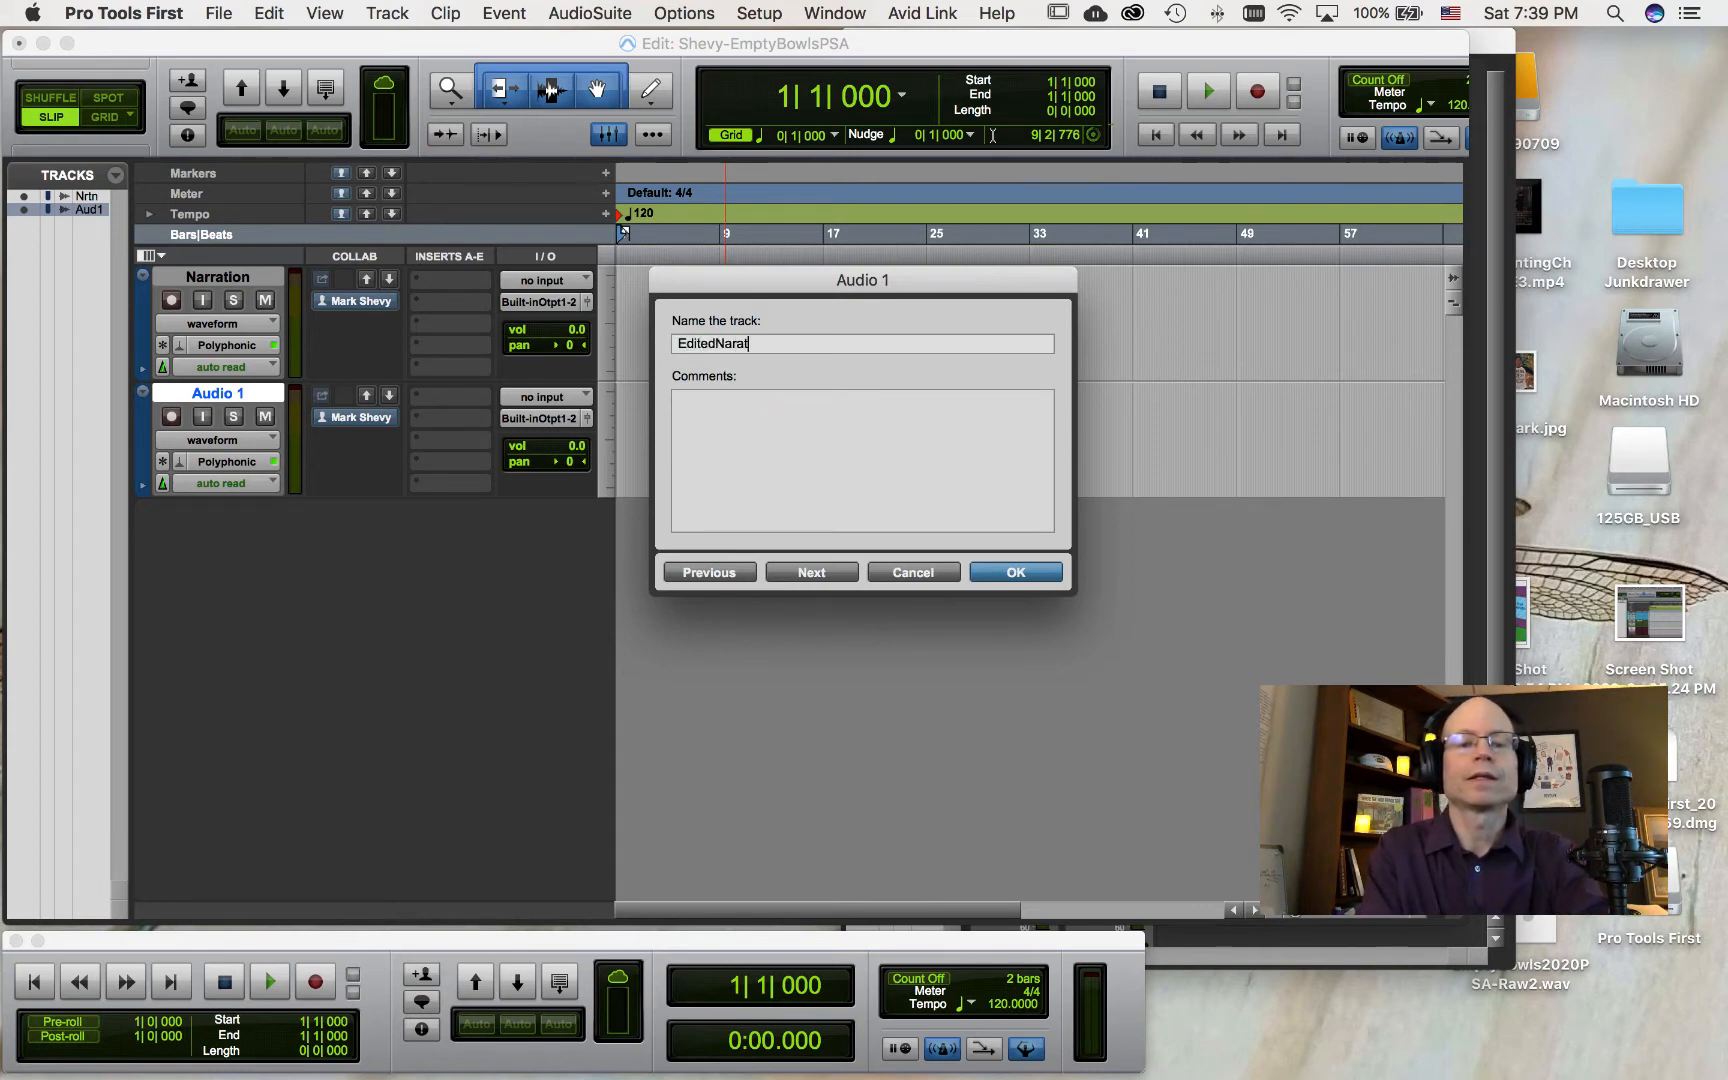
{"action": "type", "text": "dNarration"}
{"action": "key", "text": "BackSpace"}
{"action": "key", "text": "BackSpace"}
{"action": "type", "text": "ion"}
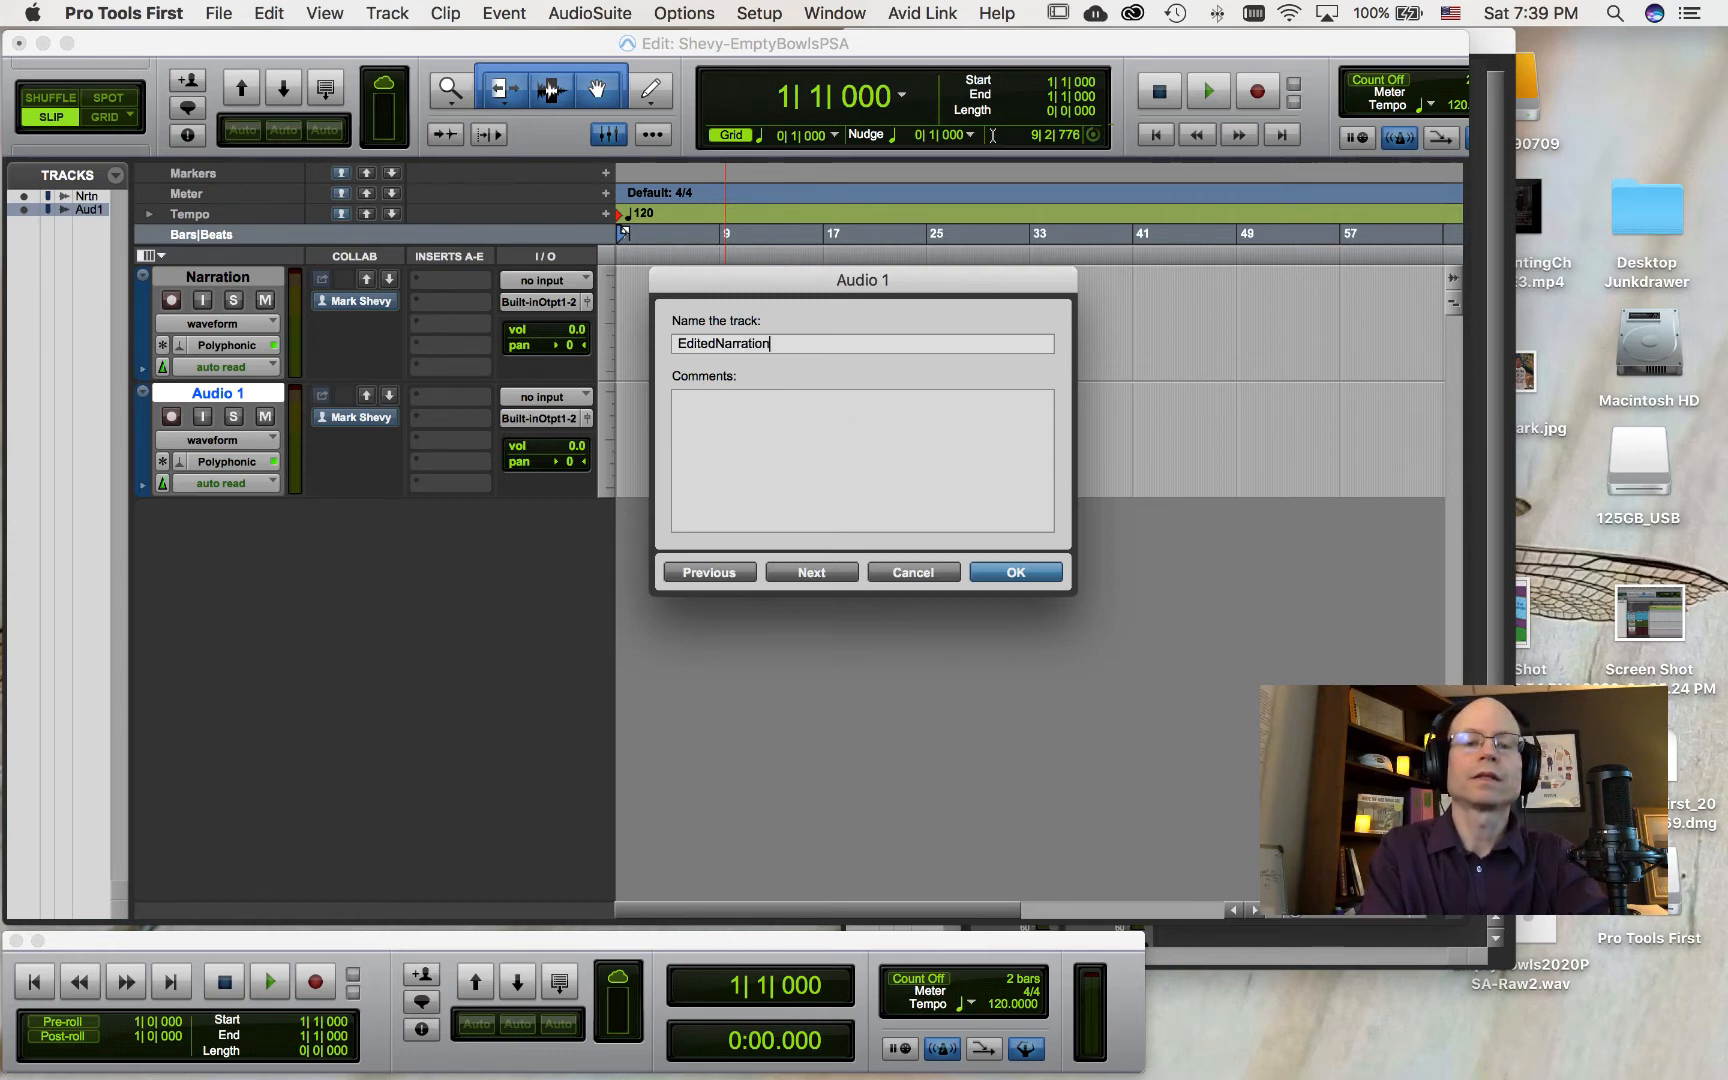
{"action": "key", "text": "Return"}
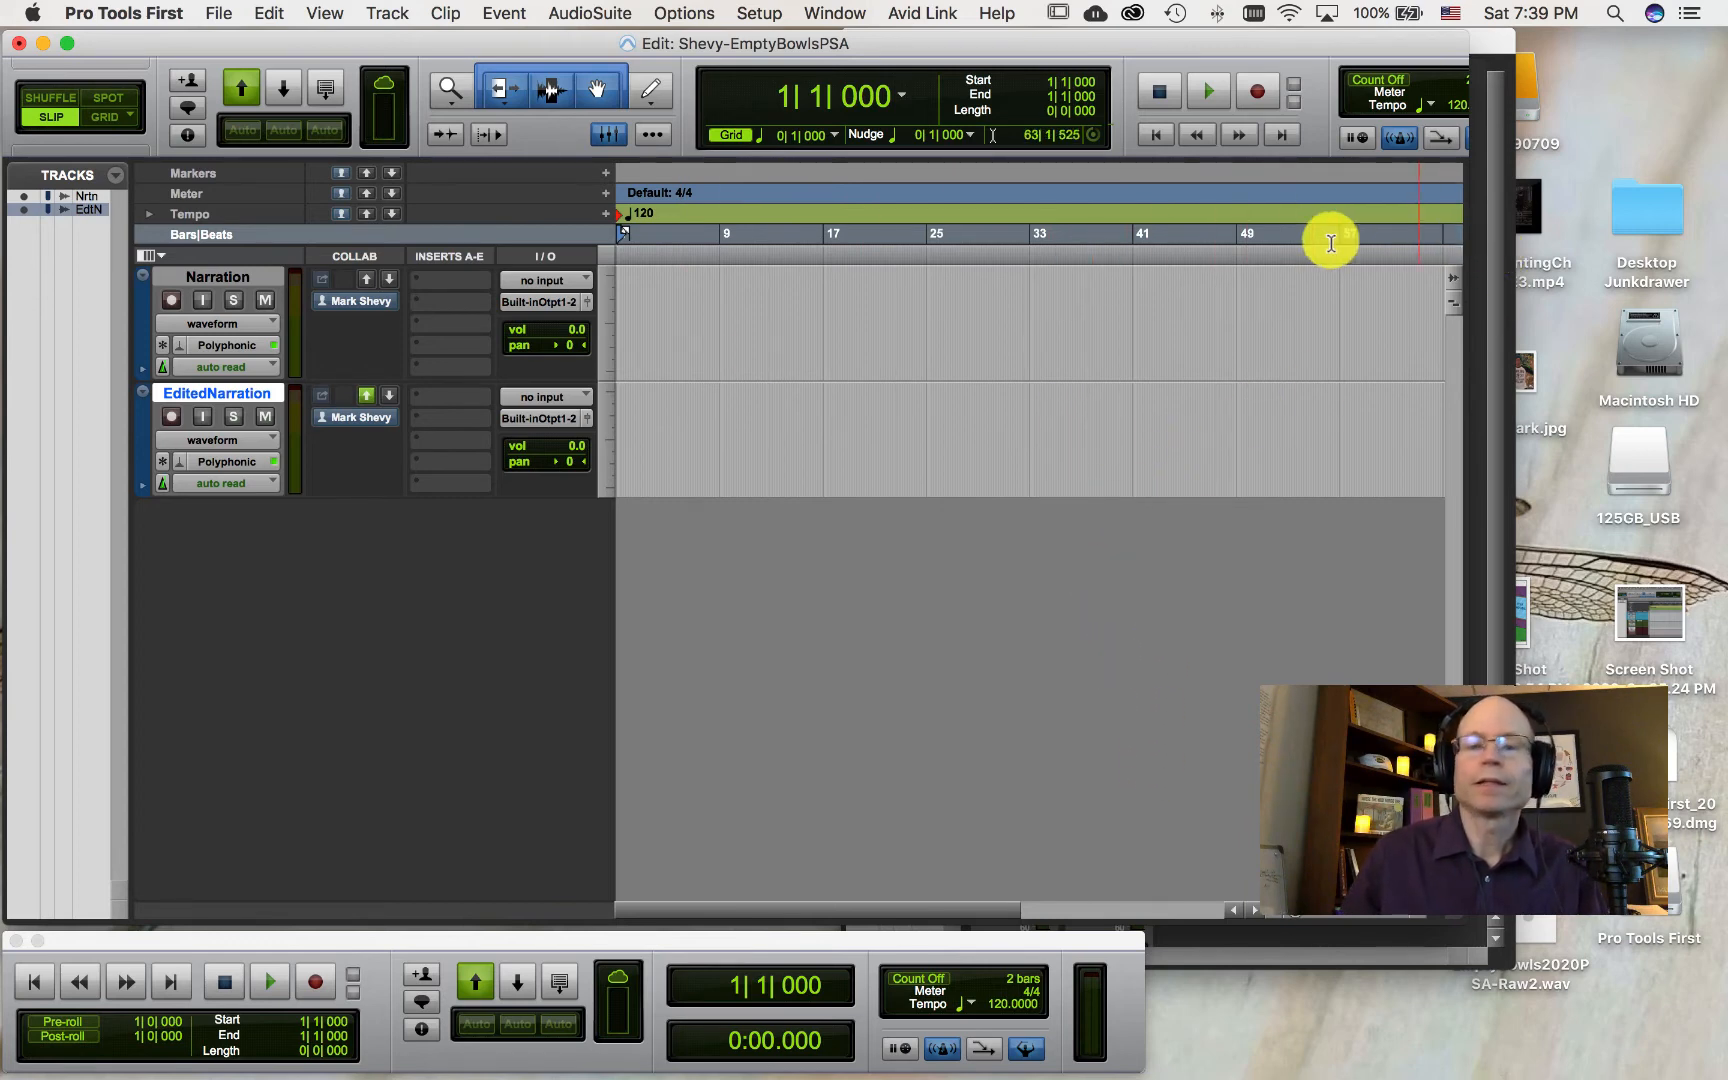
Step: Open the Mix window and rearrange the Mix and Transport windows around the Edit window
{"action": "left_click", "coordinate": [845, 22]}
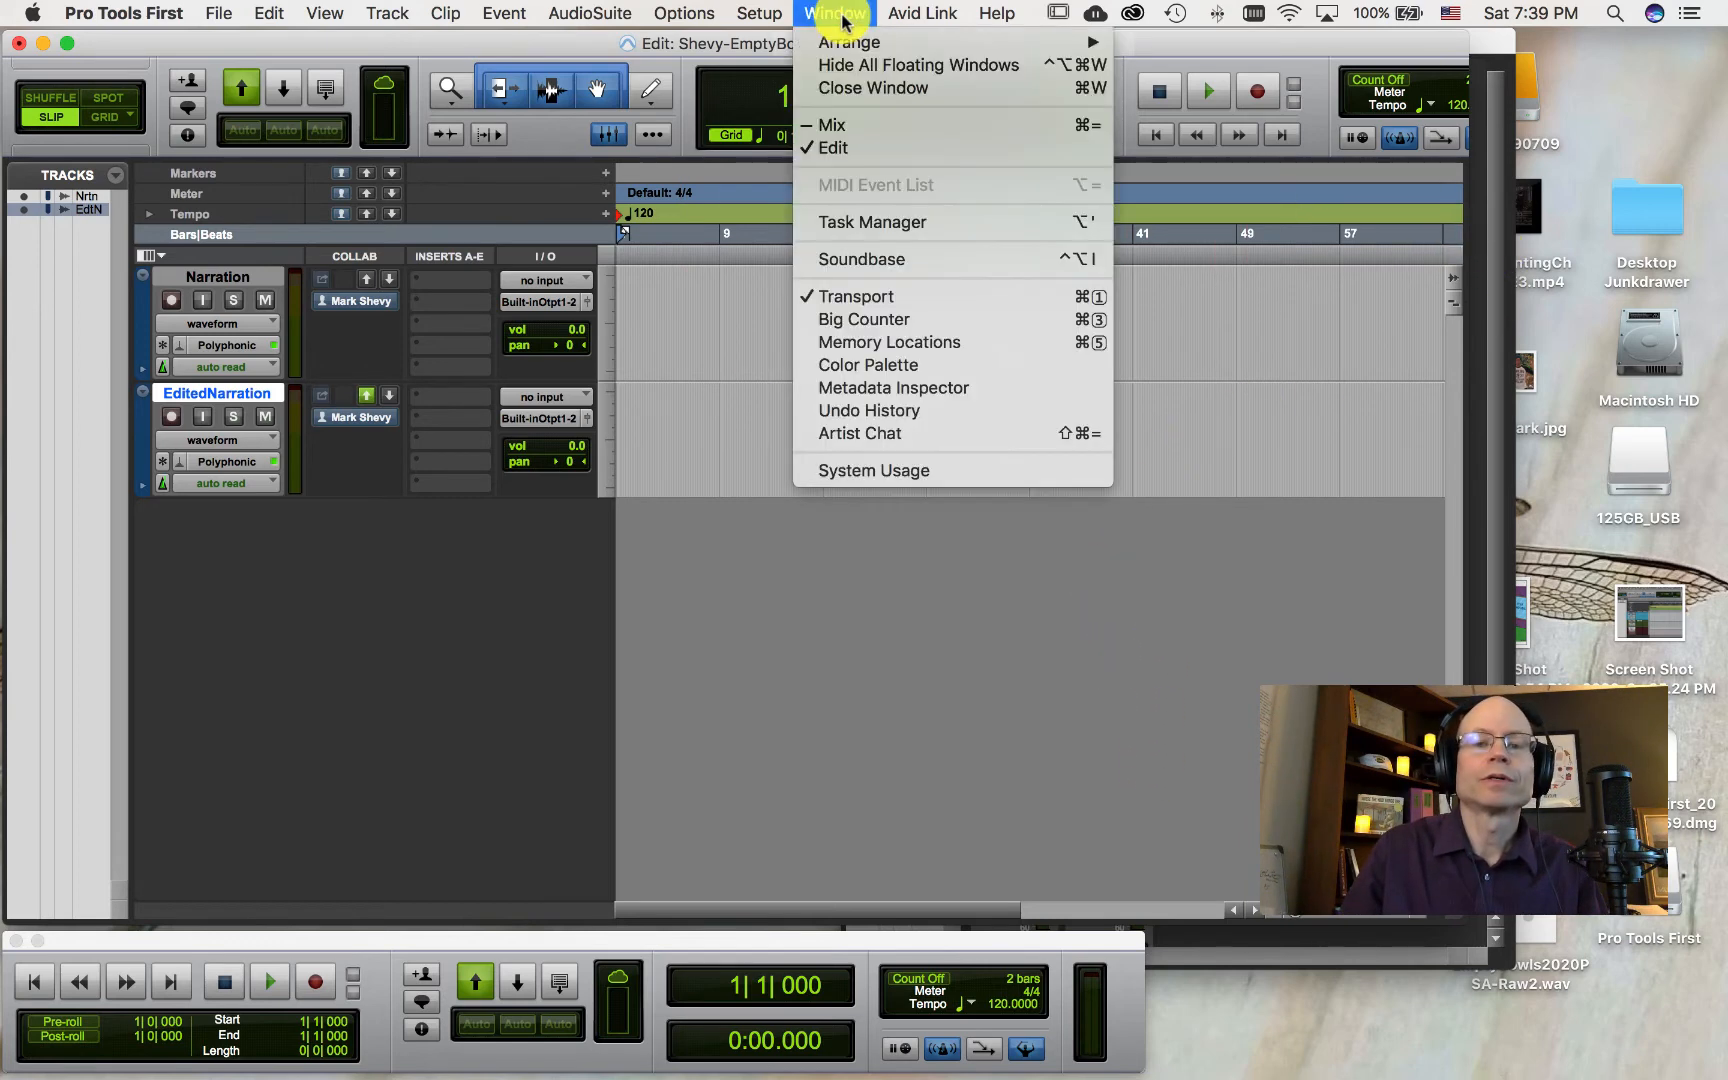
{"action": "left_click", "coordinate": [868, 128]}
{"action": "left_click_drag", "start_coordinate": [957, 31], "coordinate": [879, 31]}
{"action": "left_click_drag", "start_coordinate": [772, 936], "coordinate": [851, 994]}
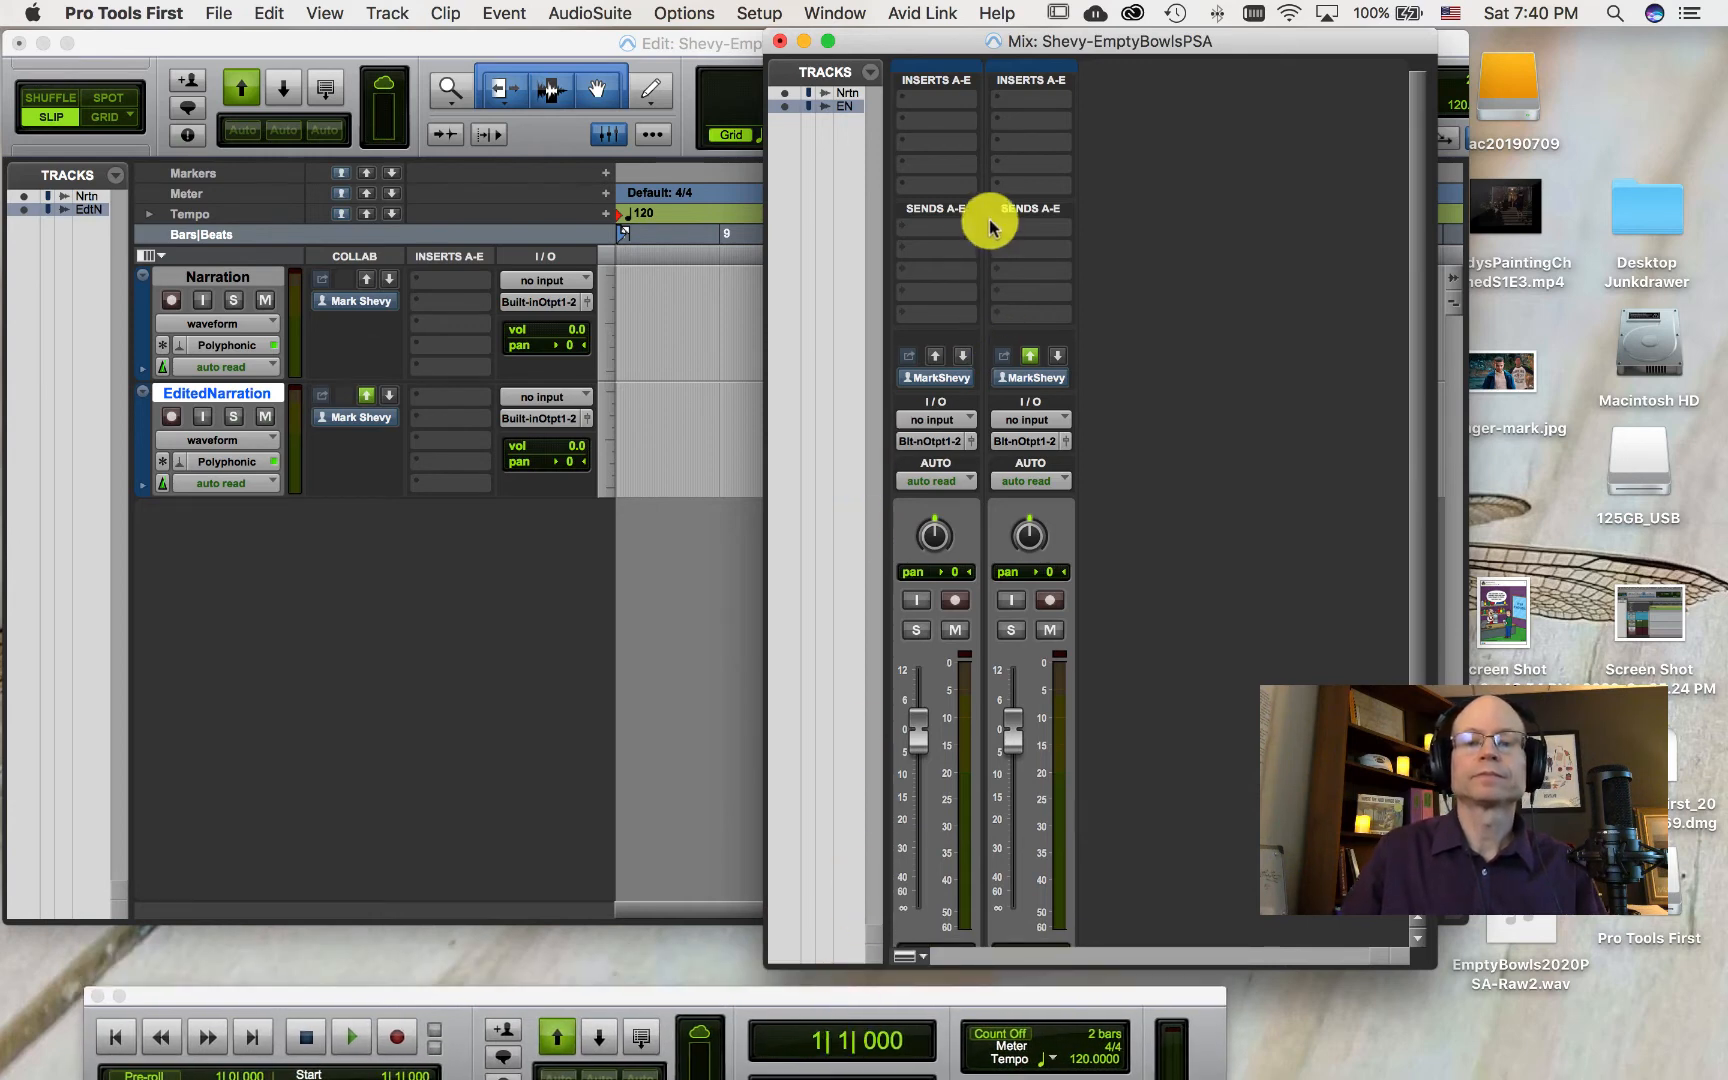
{"action": "left_click", "coordinate": [656, 577]}
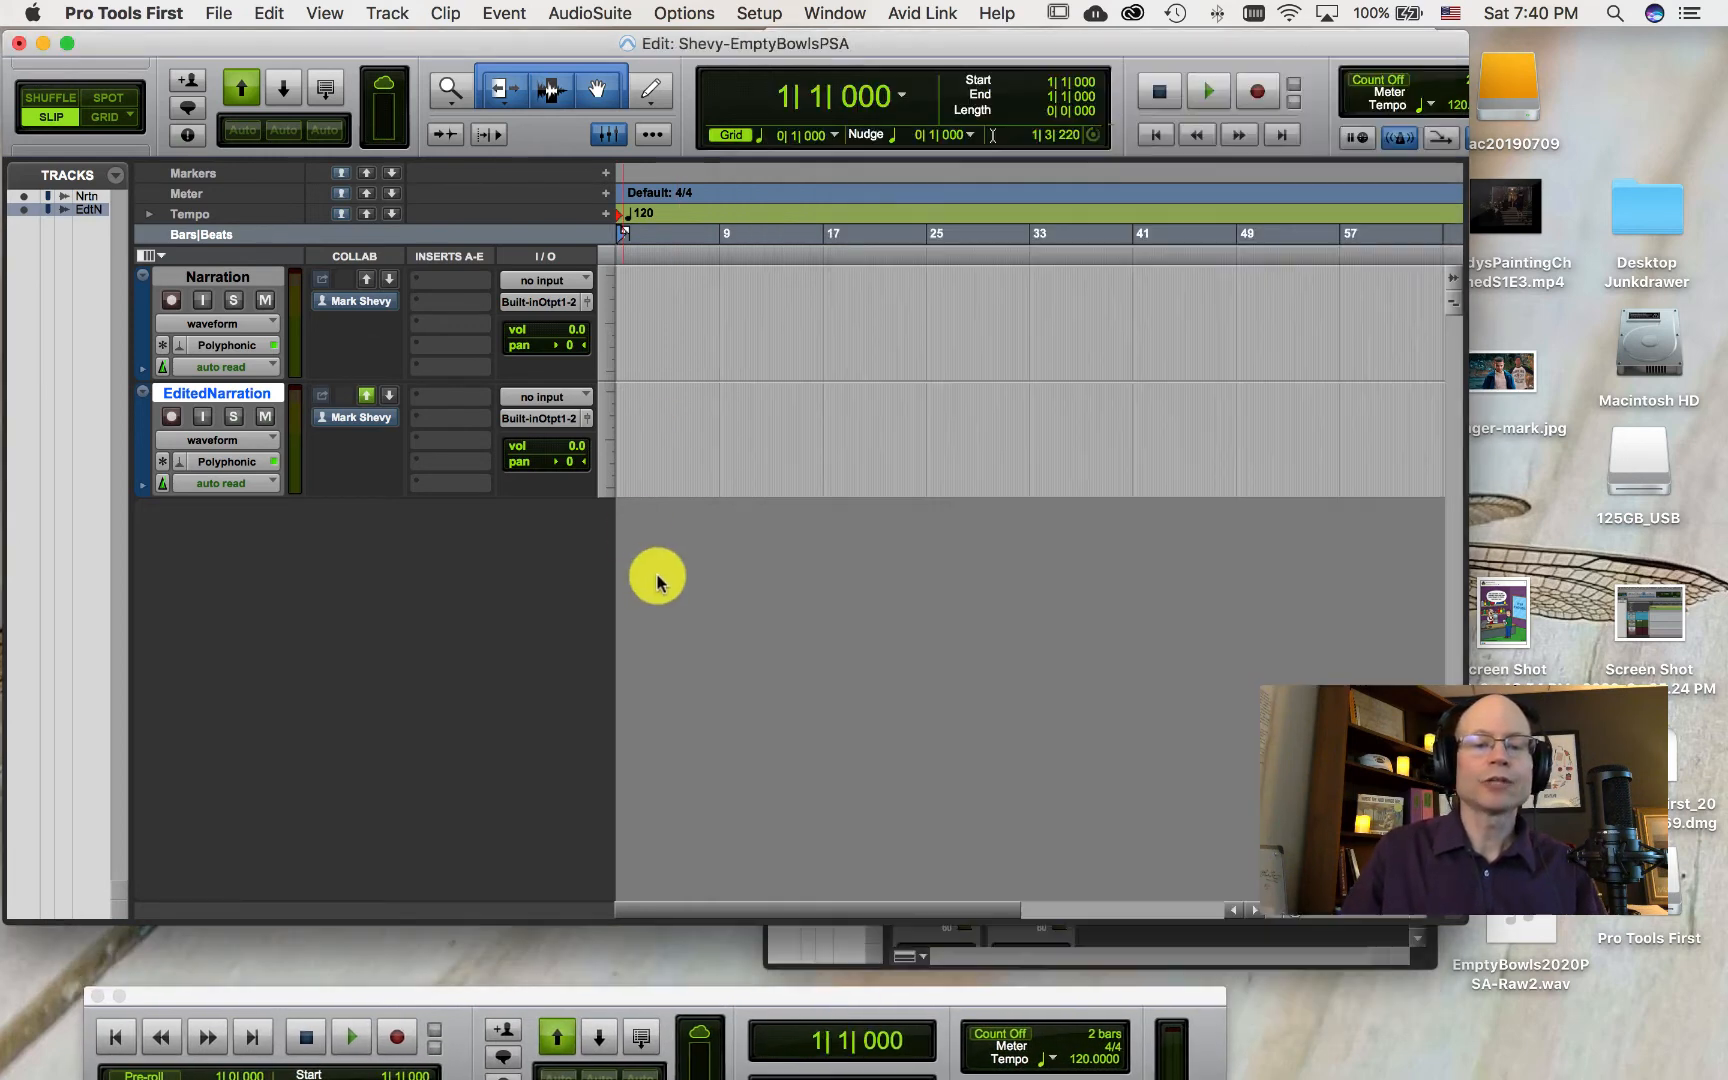
{"action": "left_click", "coordinate": [865, 960]}
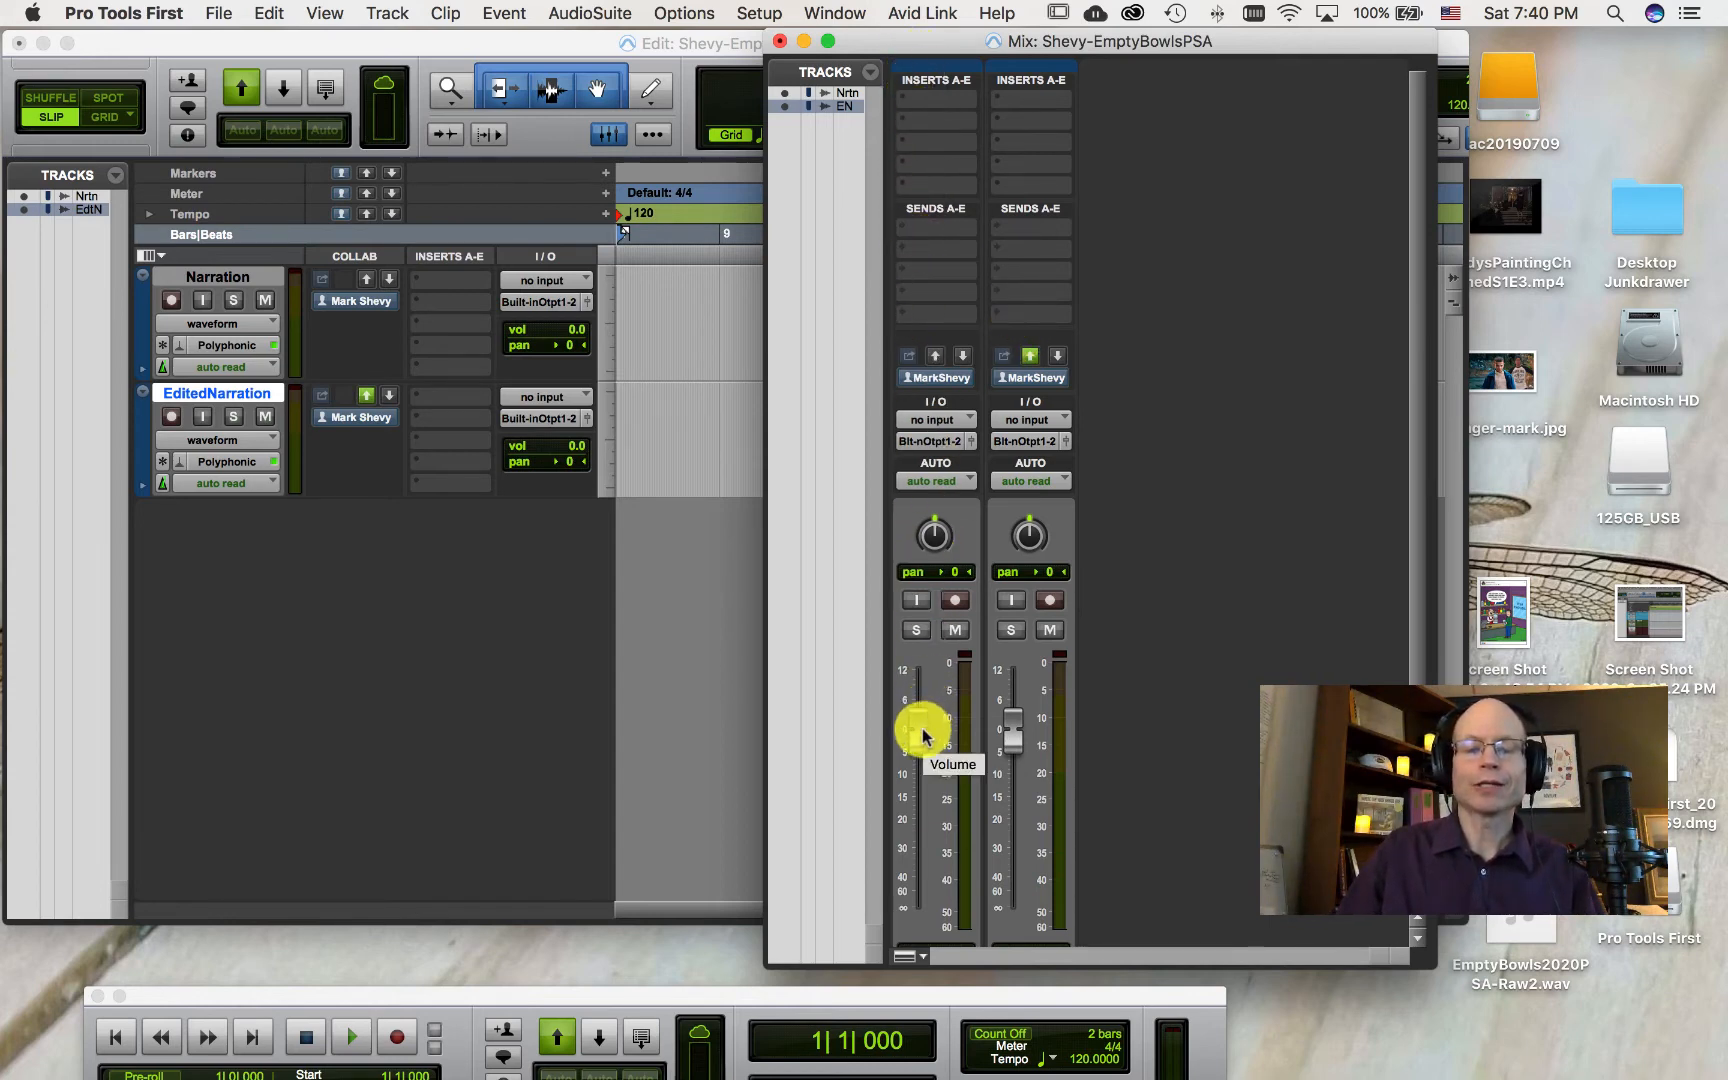
Step: Try raising and lowering the Narration track's volume fader, returning it to 0.0 dB
{"action": "mouse_move", "coordinate": [922, 735]}
{"action": "left_mouse_down"}
{"action": "mouse_move", "coordinate": [926, 818]}
{"action": "mouse_move", "coordinate": [940, 668]}
{"action": "mouse_move", "coordinate": [930, 744]}
{"action": "mouse_move", "coordinate": [933, 721]}
{"action": "left_mouse_up"}
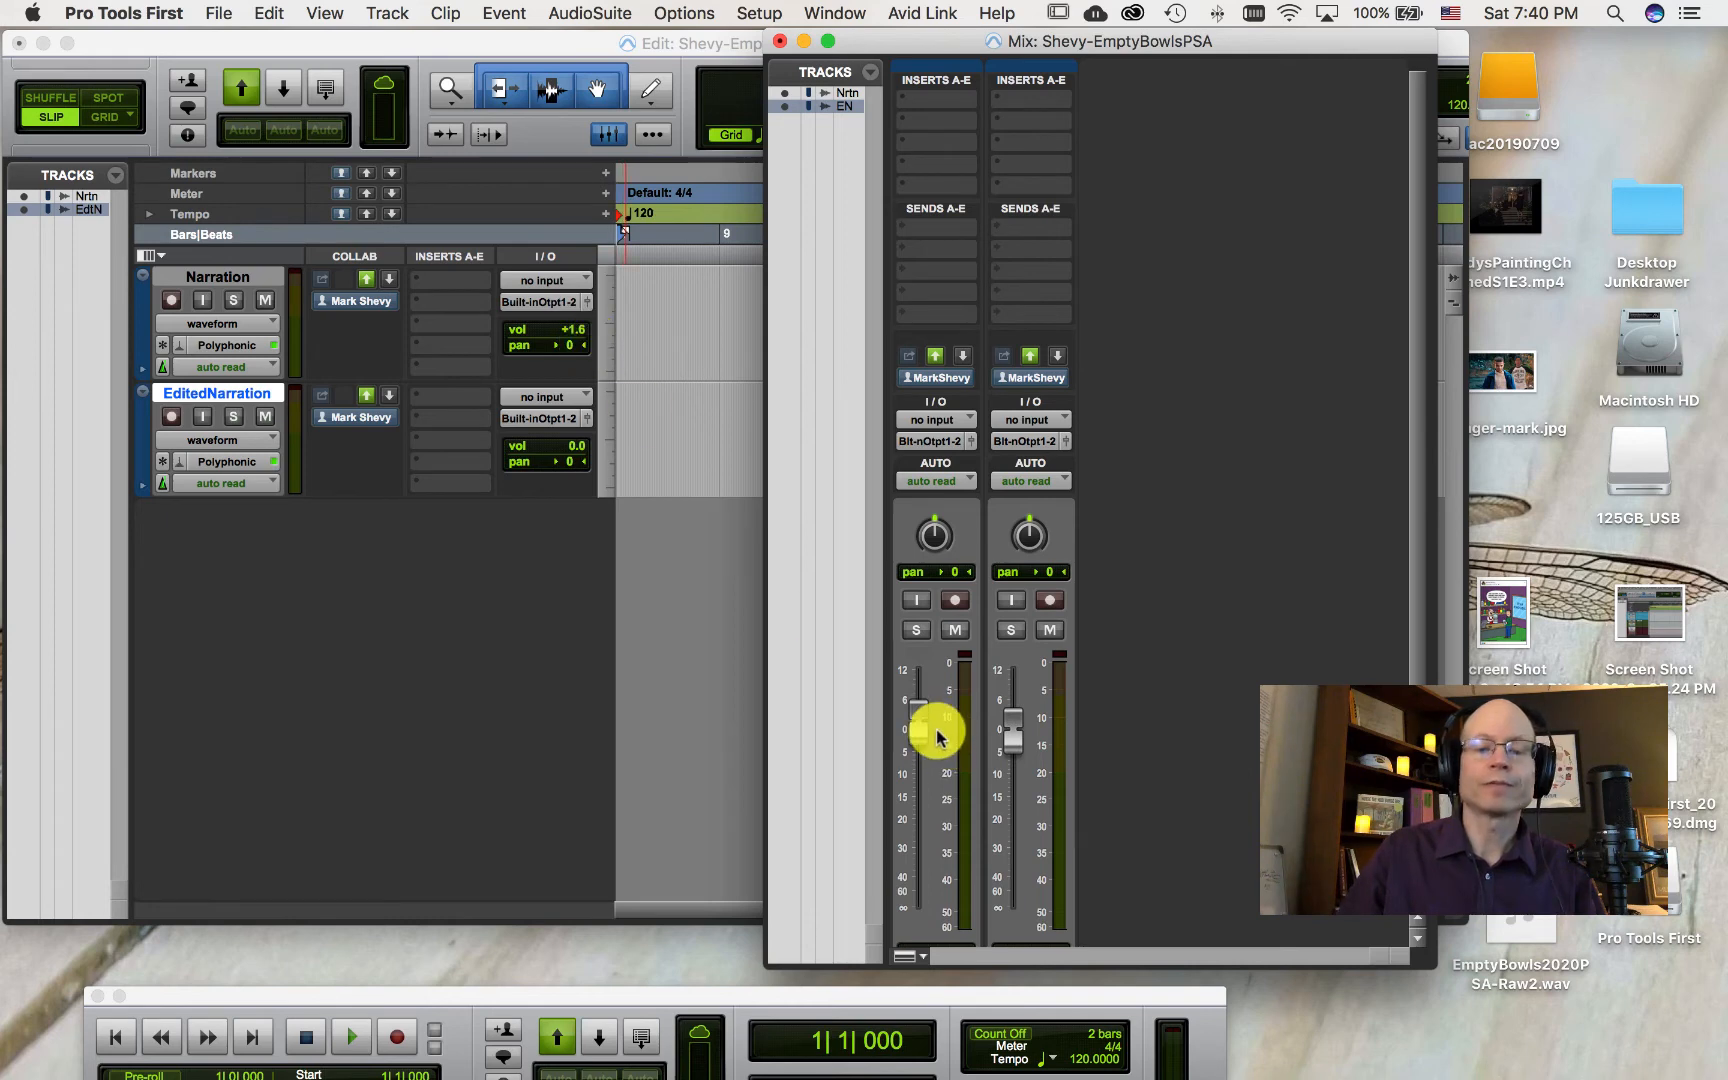
{"action": "left_click_drag", "start_coordinate": [933, 725], "coordinate": [916, 798]}
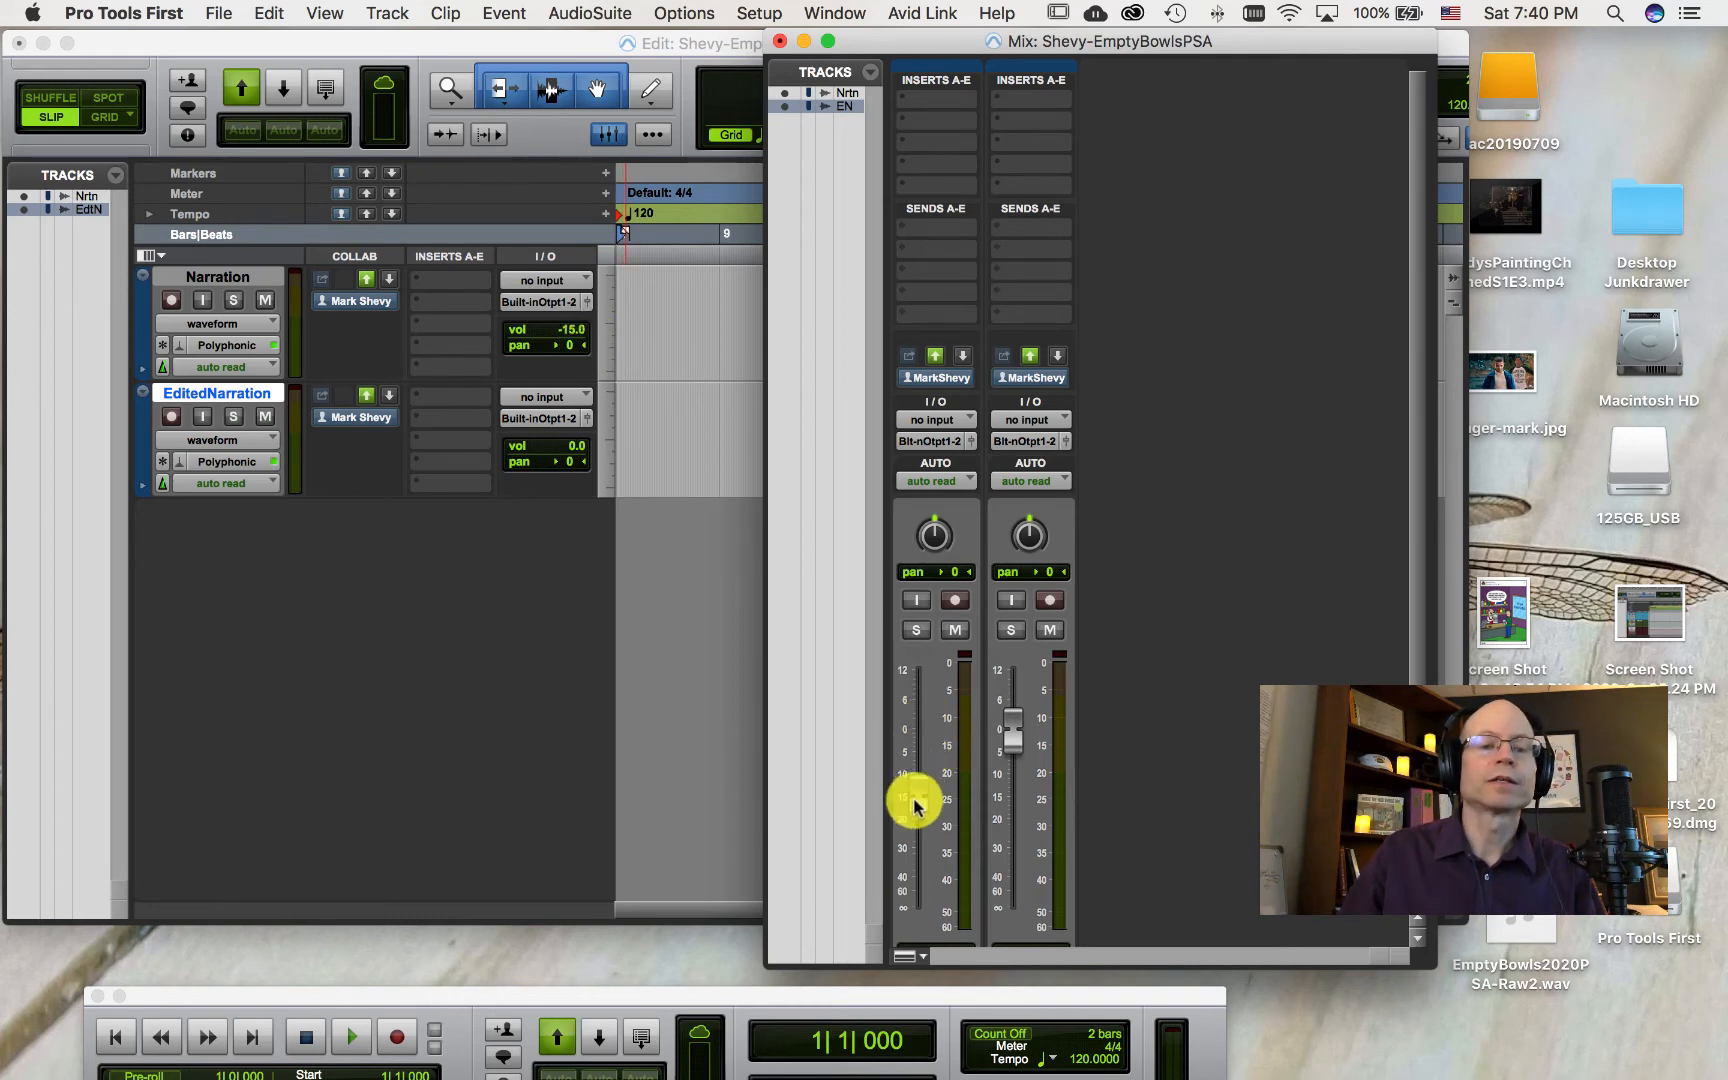
{"action": "left_click", "coordinate": [568, 330]}
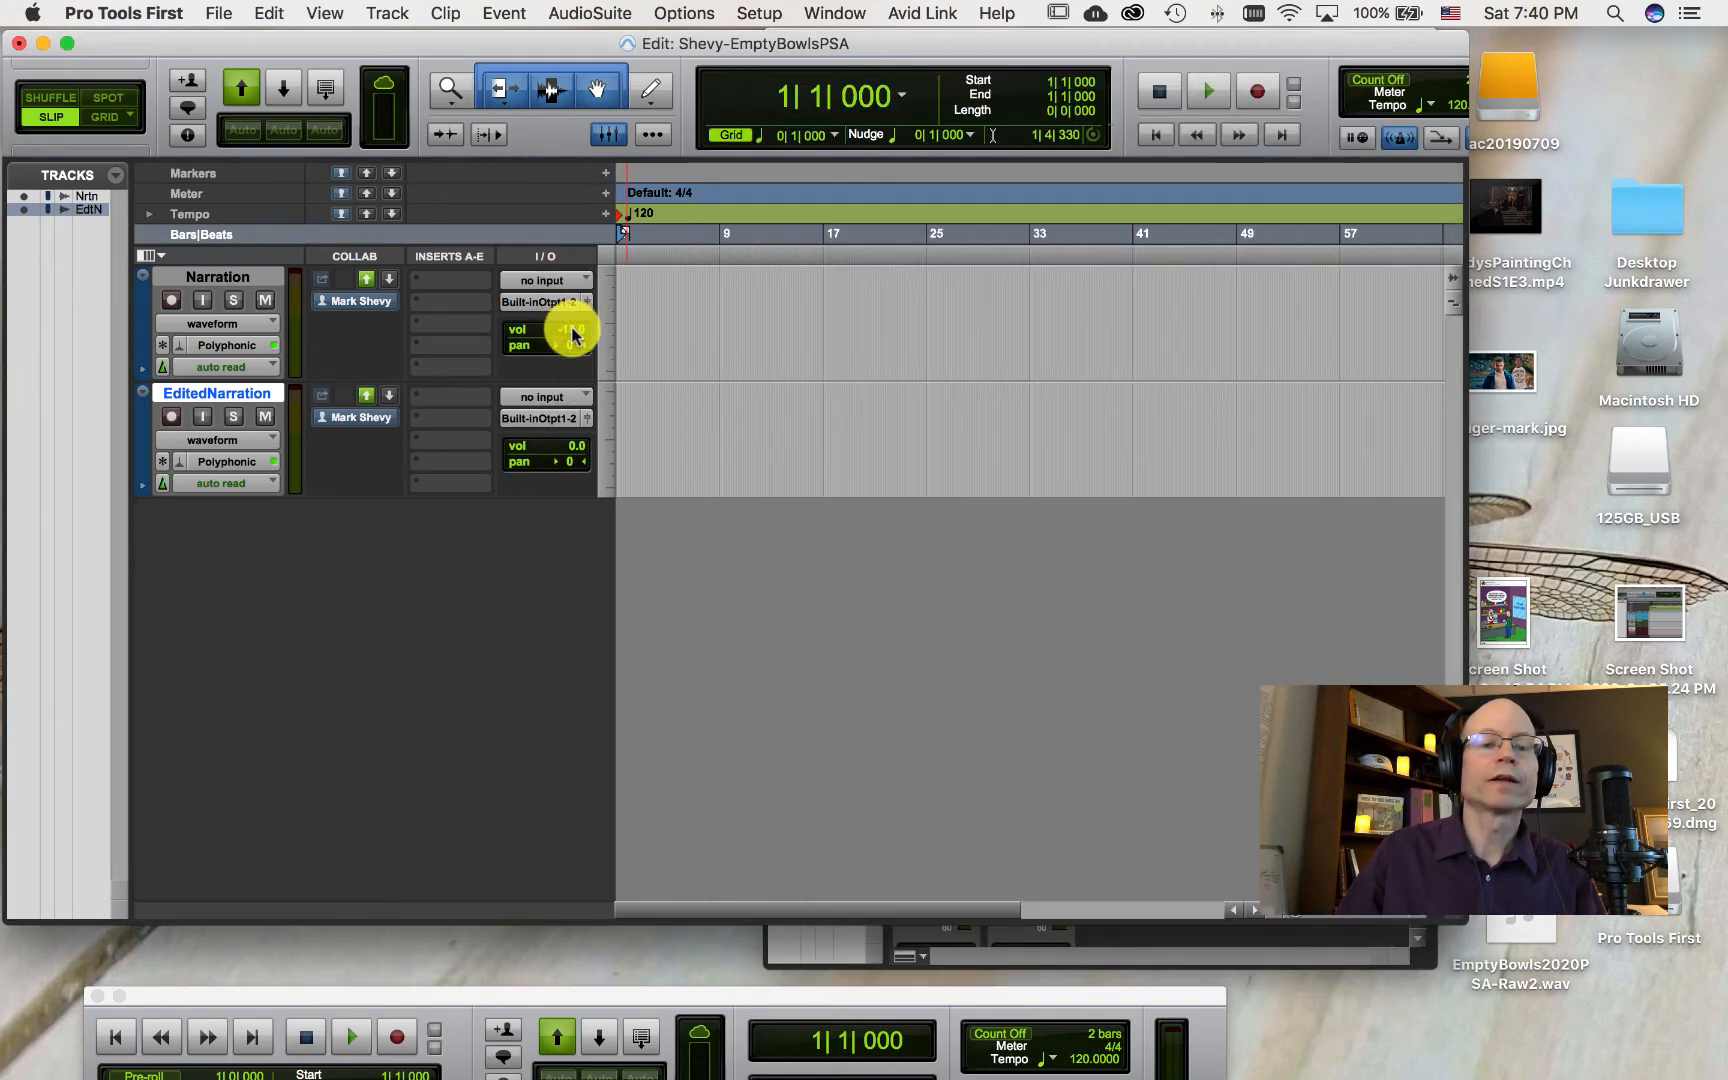
{"action": "left_click", "coordinate": [572, 335]}
{"action": "left_click_drag", "start_coordinate": [575, 327], "coordinate": [575, 330]}
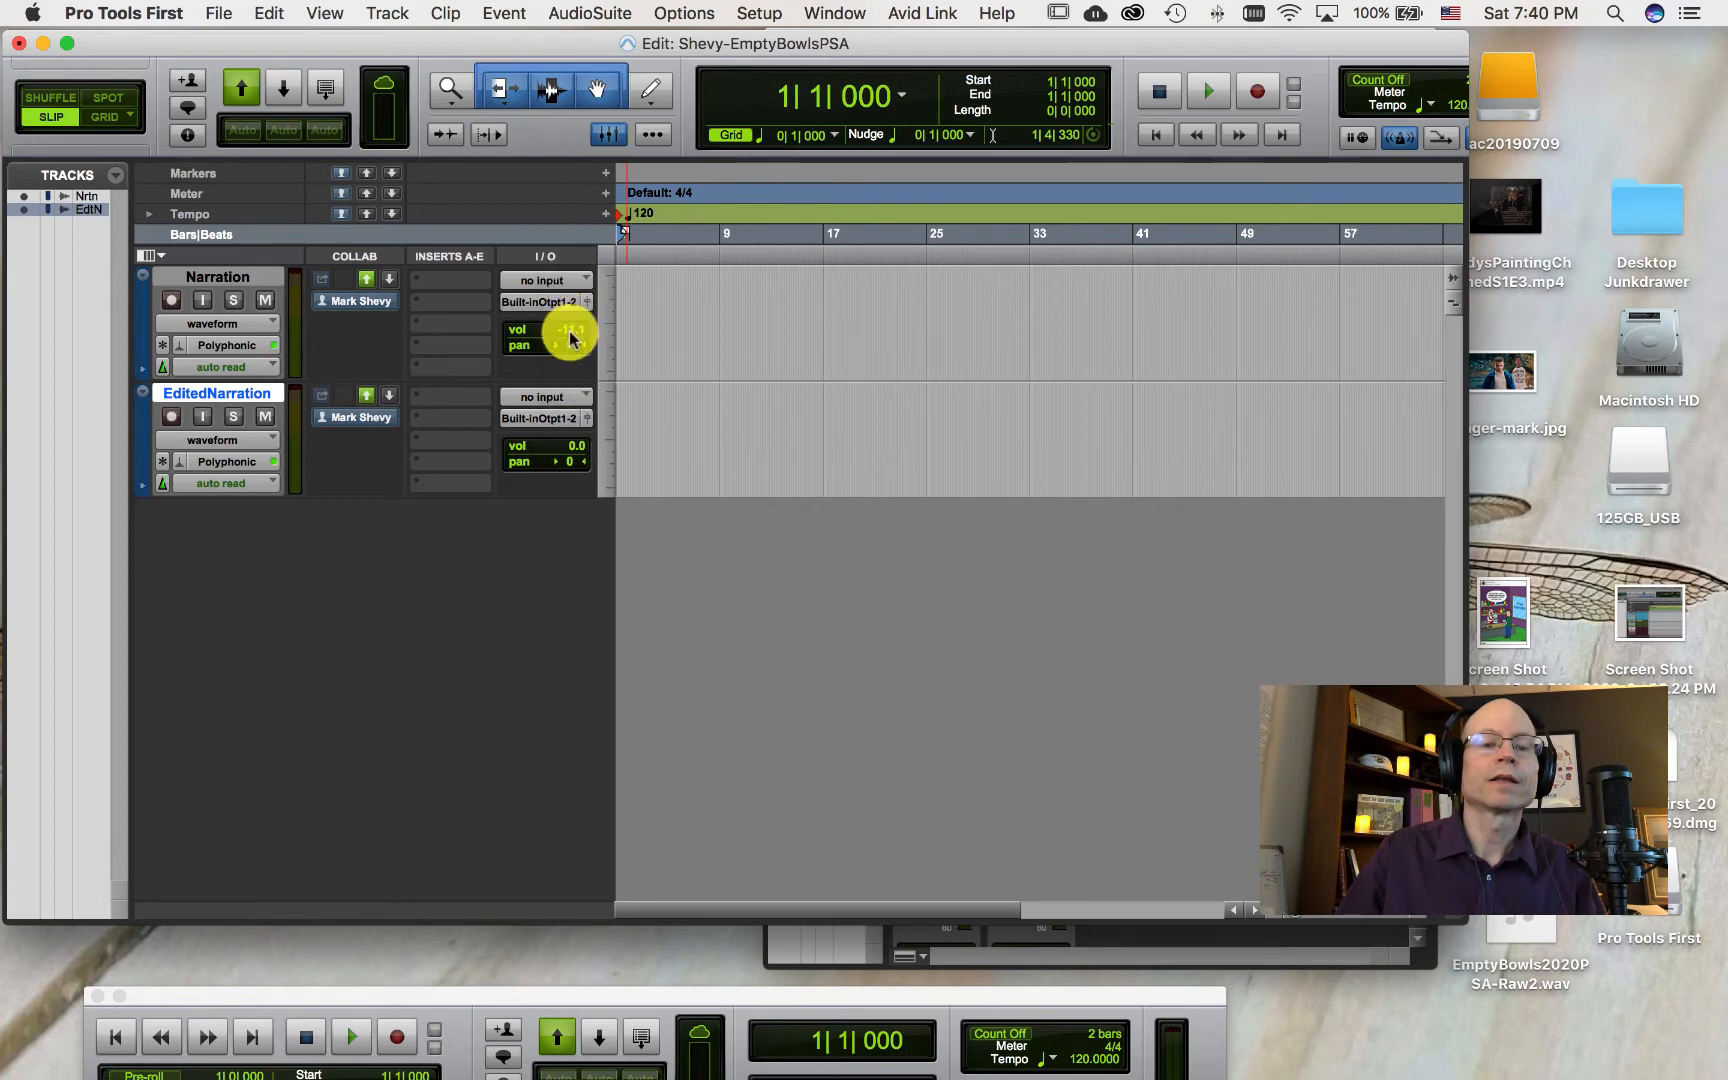
{"action": "left_click", "coordinate": [570, 337]}
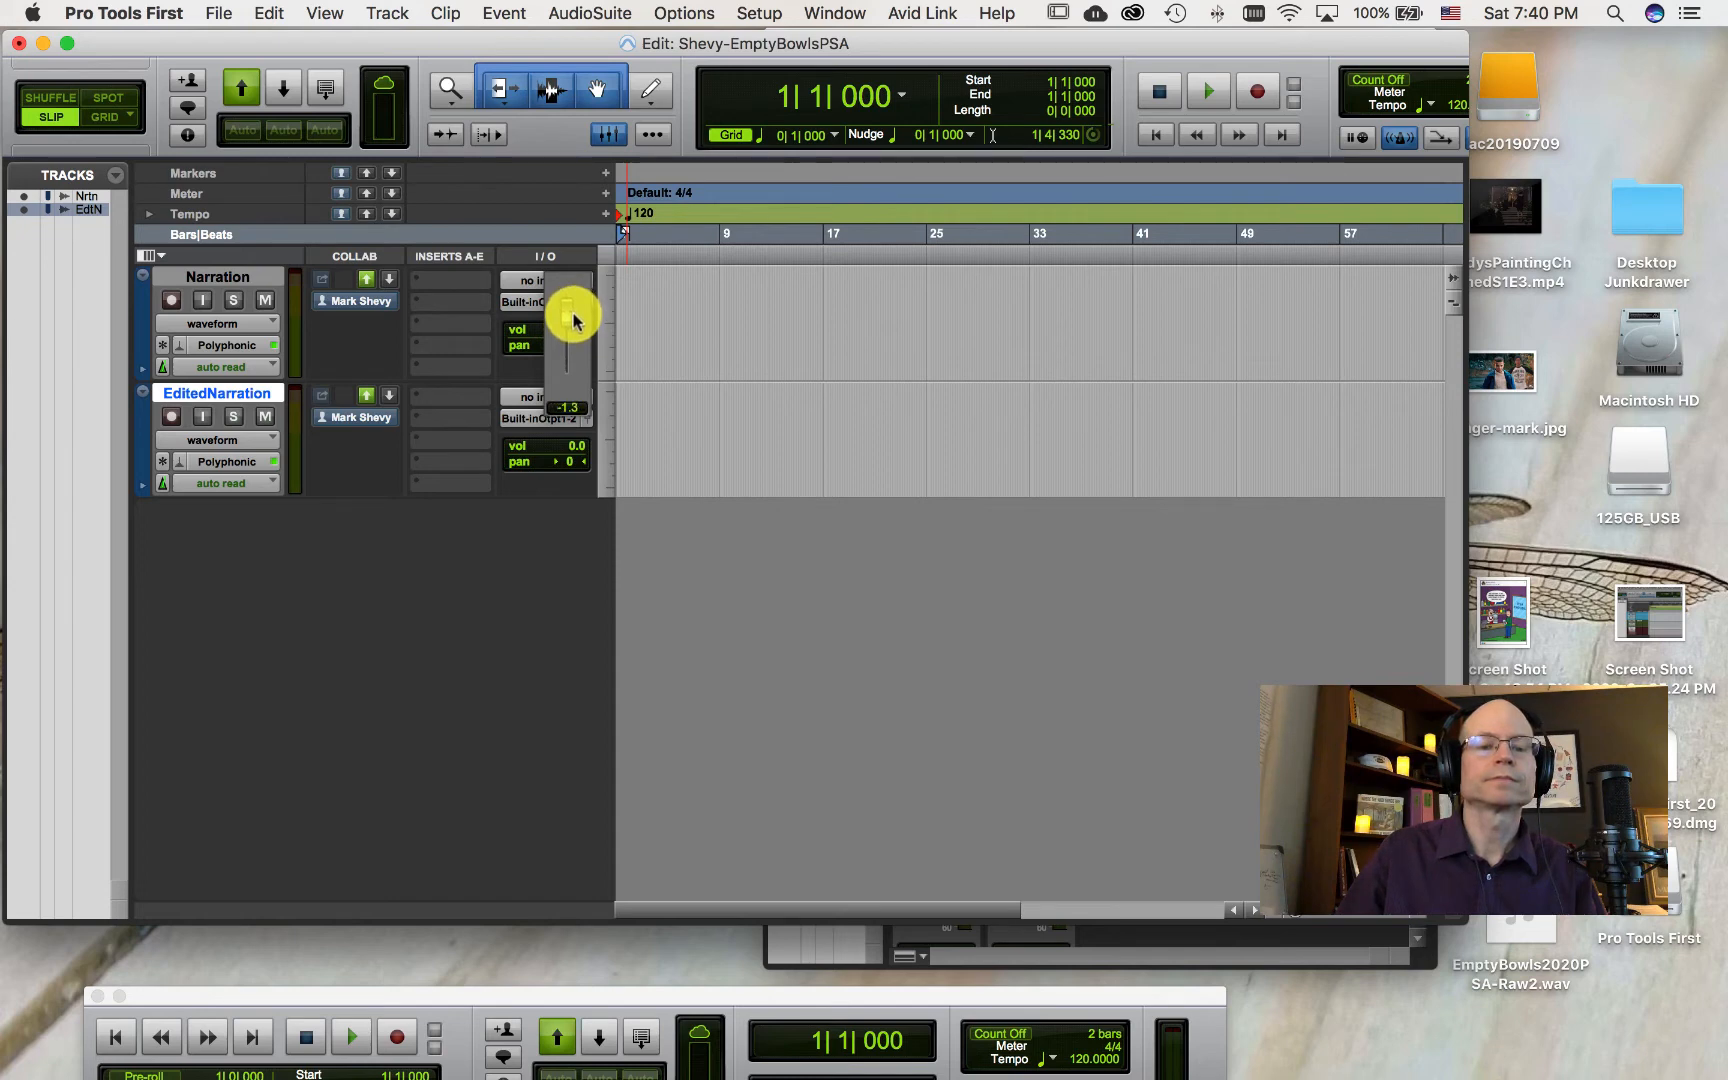
{"action": "left_click_drag", "start_coordinate": [575, 318], "coordinate": [571, 309]}
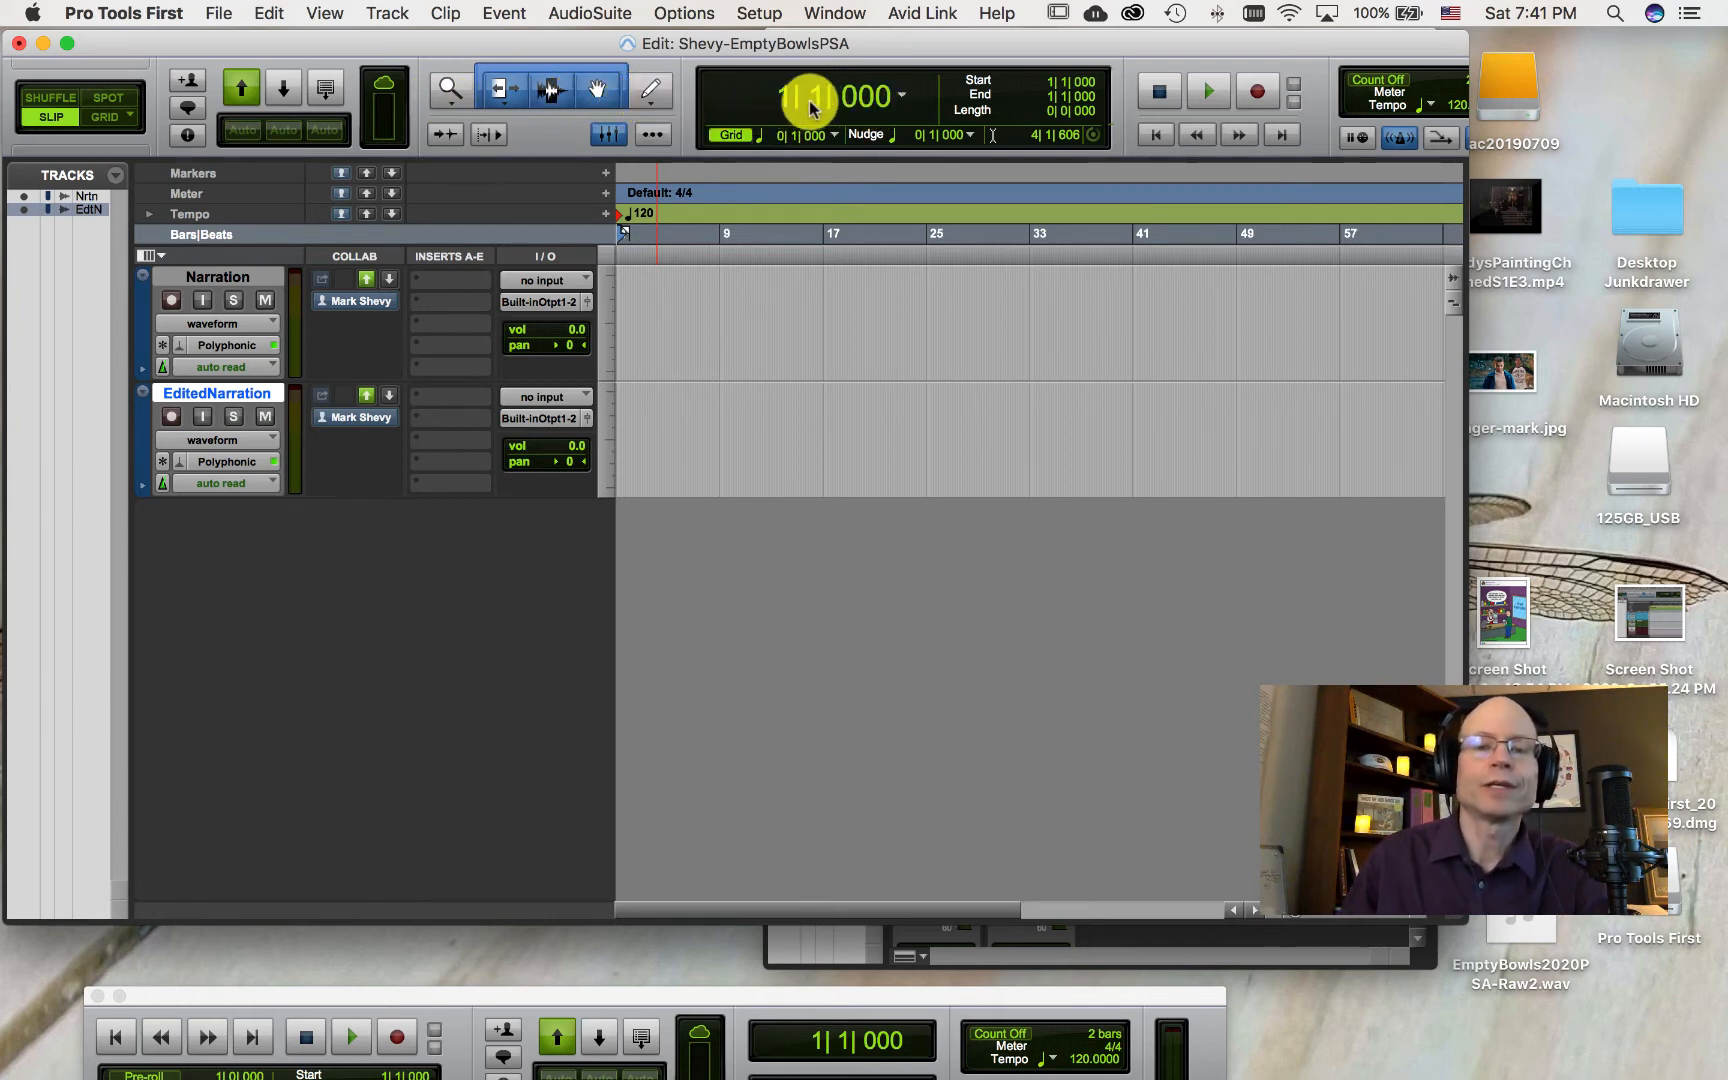
Step: Switch the main counter to Min:Secs and select a range on the Narration track from about 0:58 to 1:25
{"action": "left_click", "coordinate": [906, 100]}
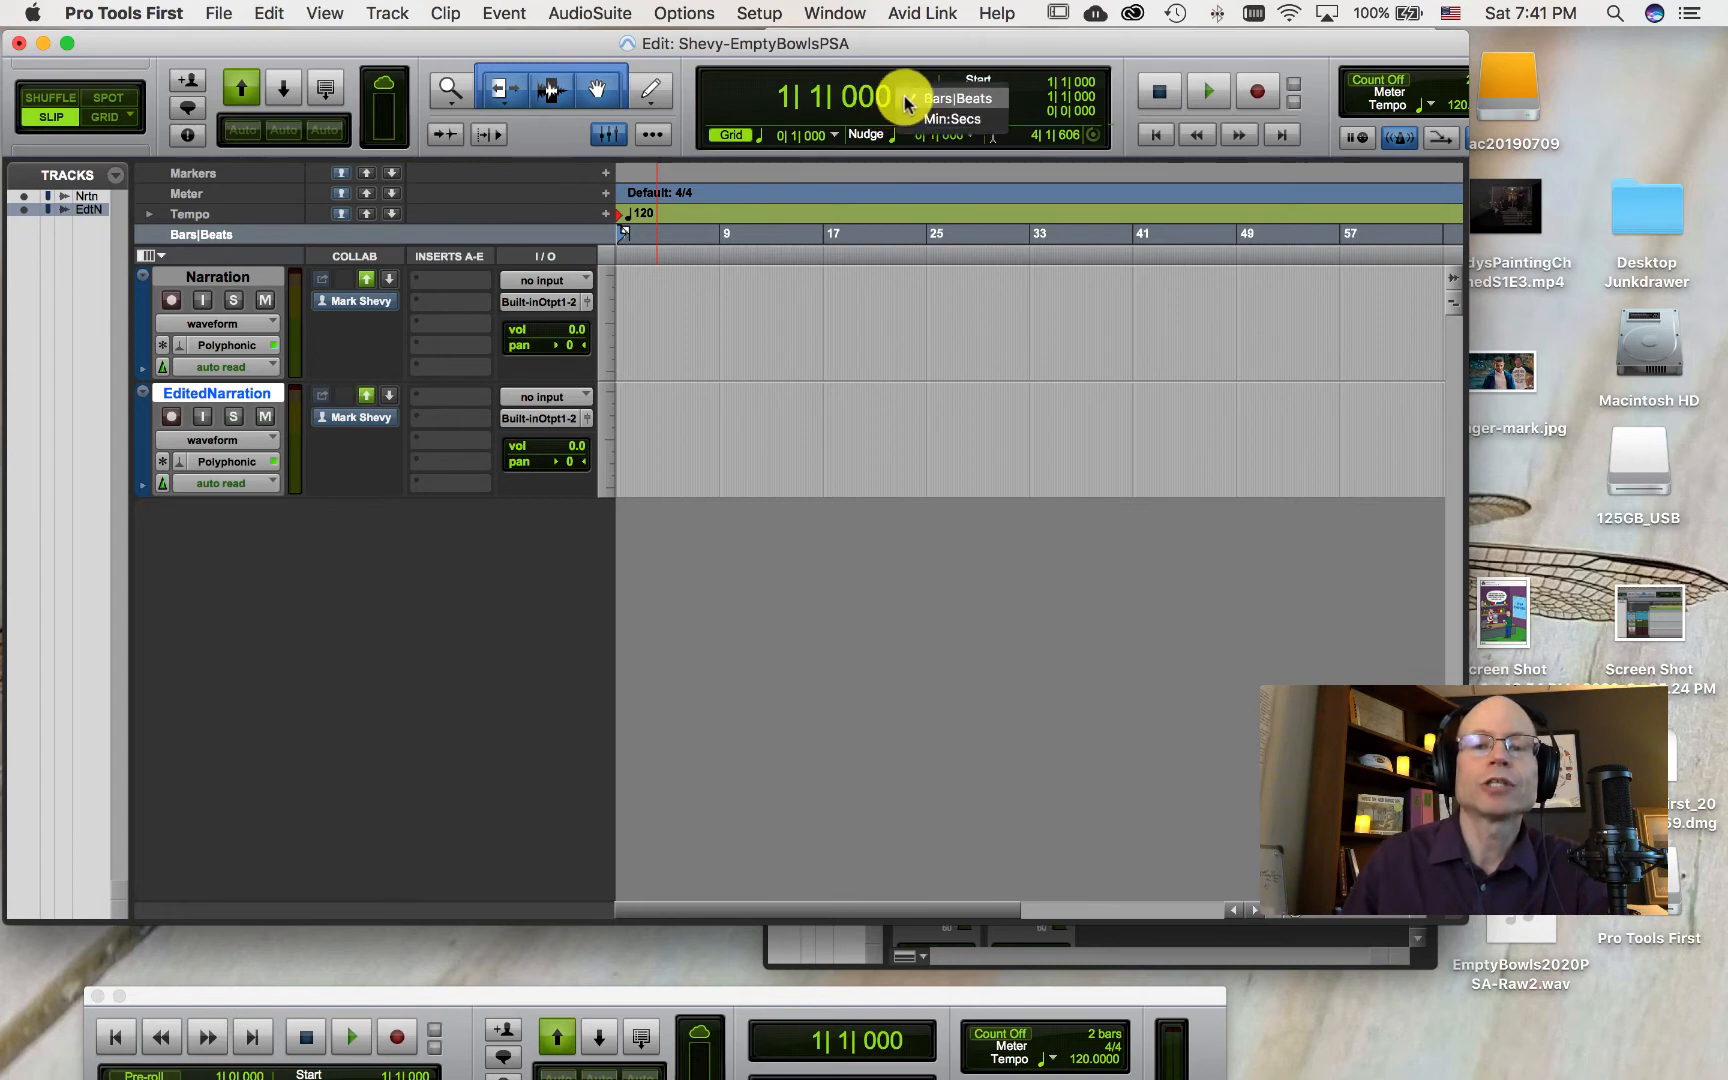
{"action": "left_click", "coordinate": [934, 120]}
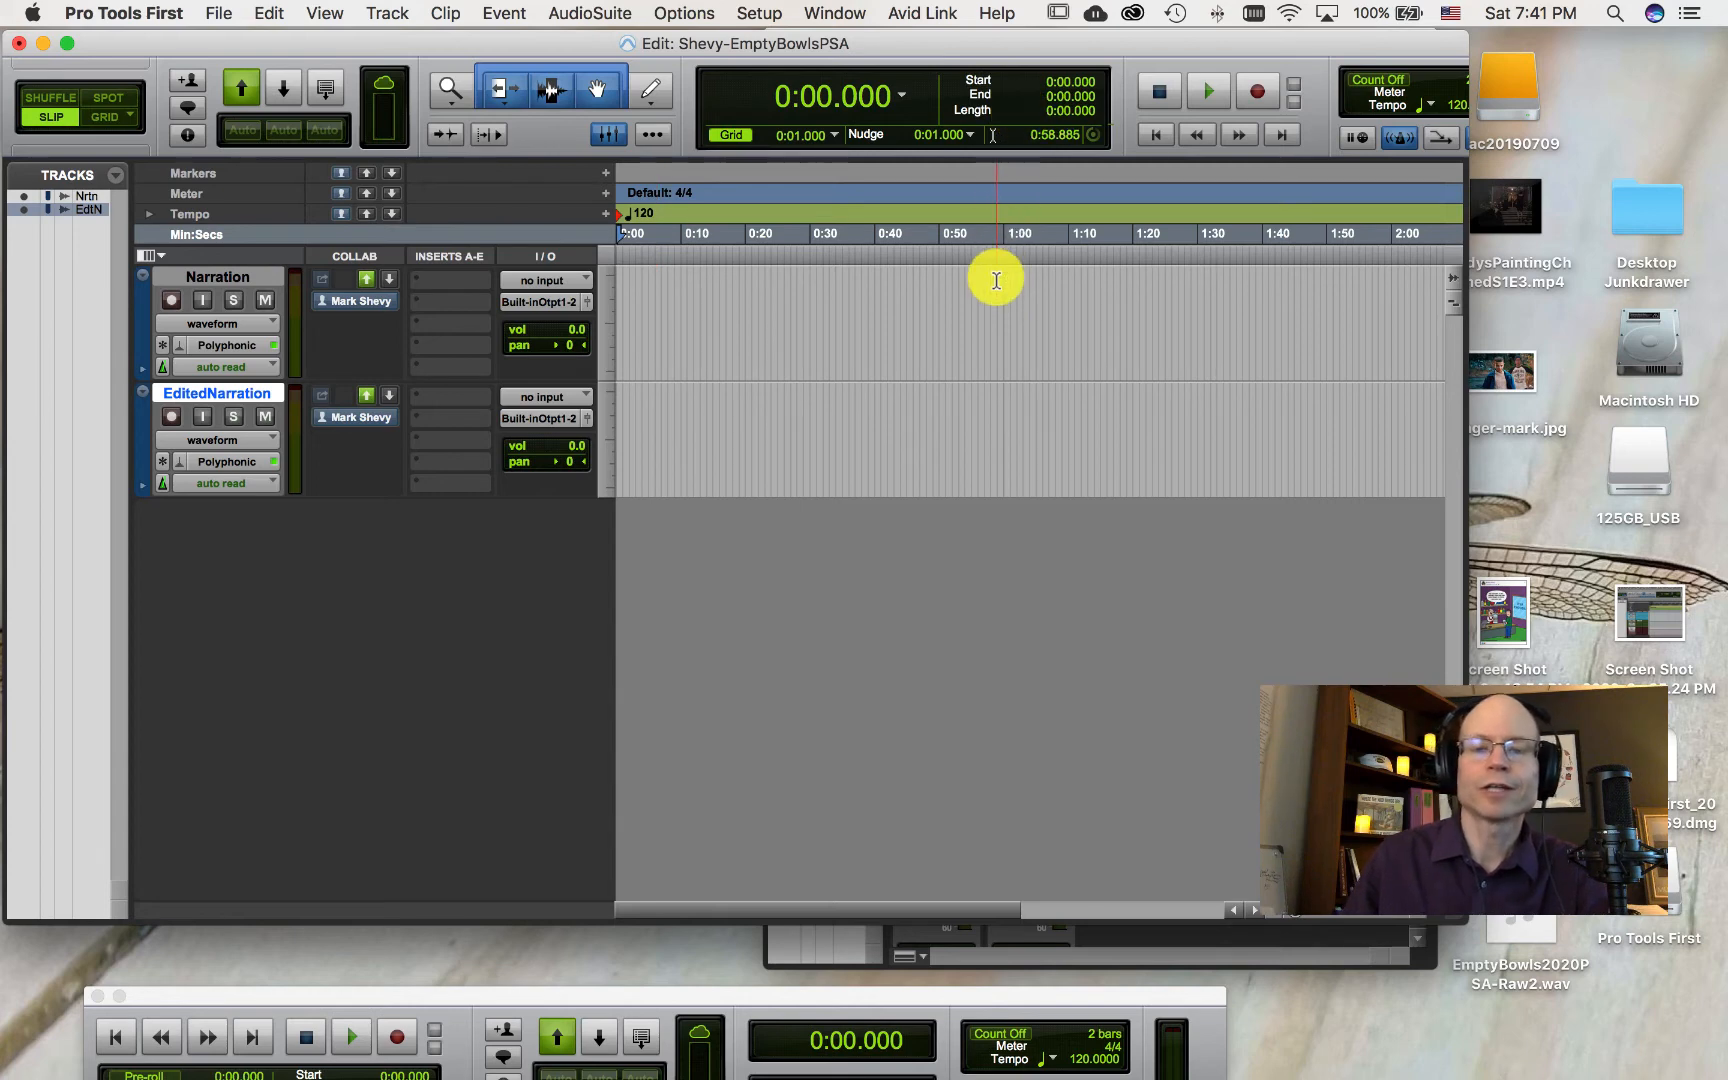
{"action": "left_click", "coordinate": [991, 313]}
{"action": "left_click_drag", "start_coordinate": [991, 313], "coordinate": [1170, 317]}
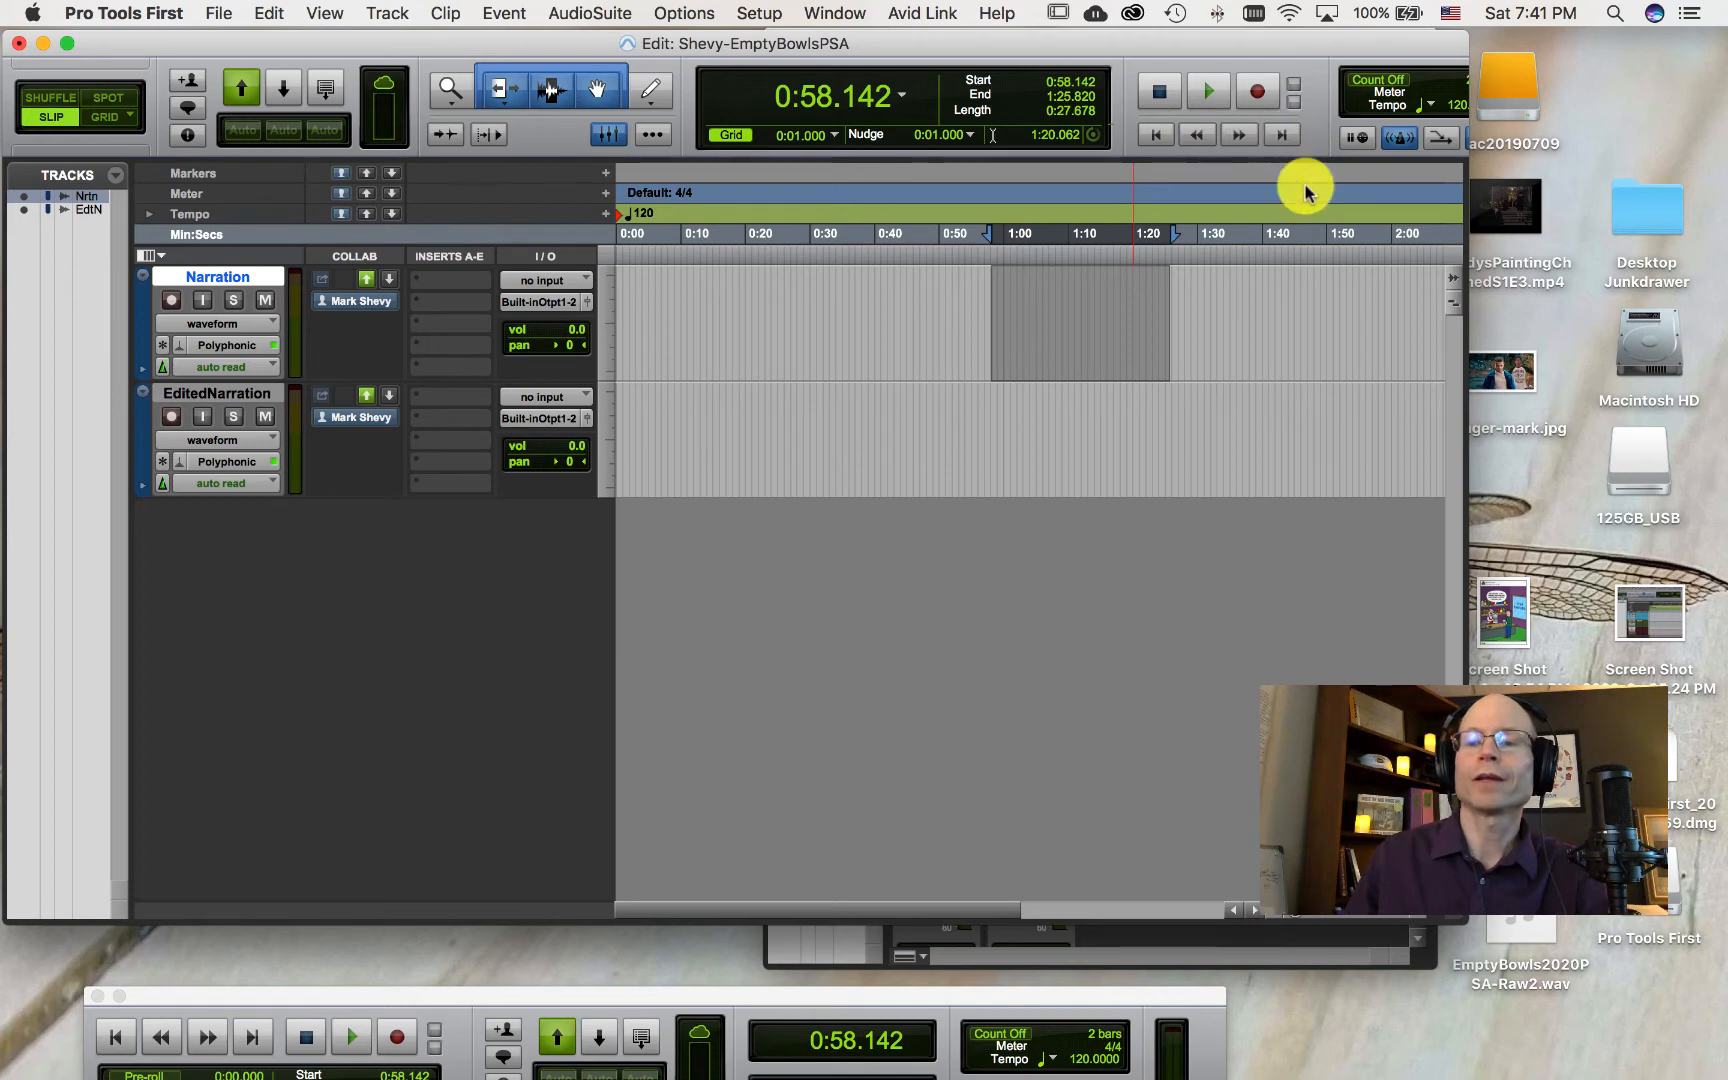
Step: Widen the Edit window and import the audio file EmptyBowls2020PSA-Raw2.wav from the Desktop as a new track
{"action": "left_click_drag", "start_coordinate": [1470, 198], "coordinate": [1720, 187]}
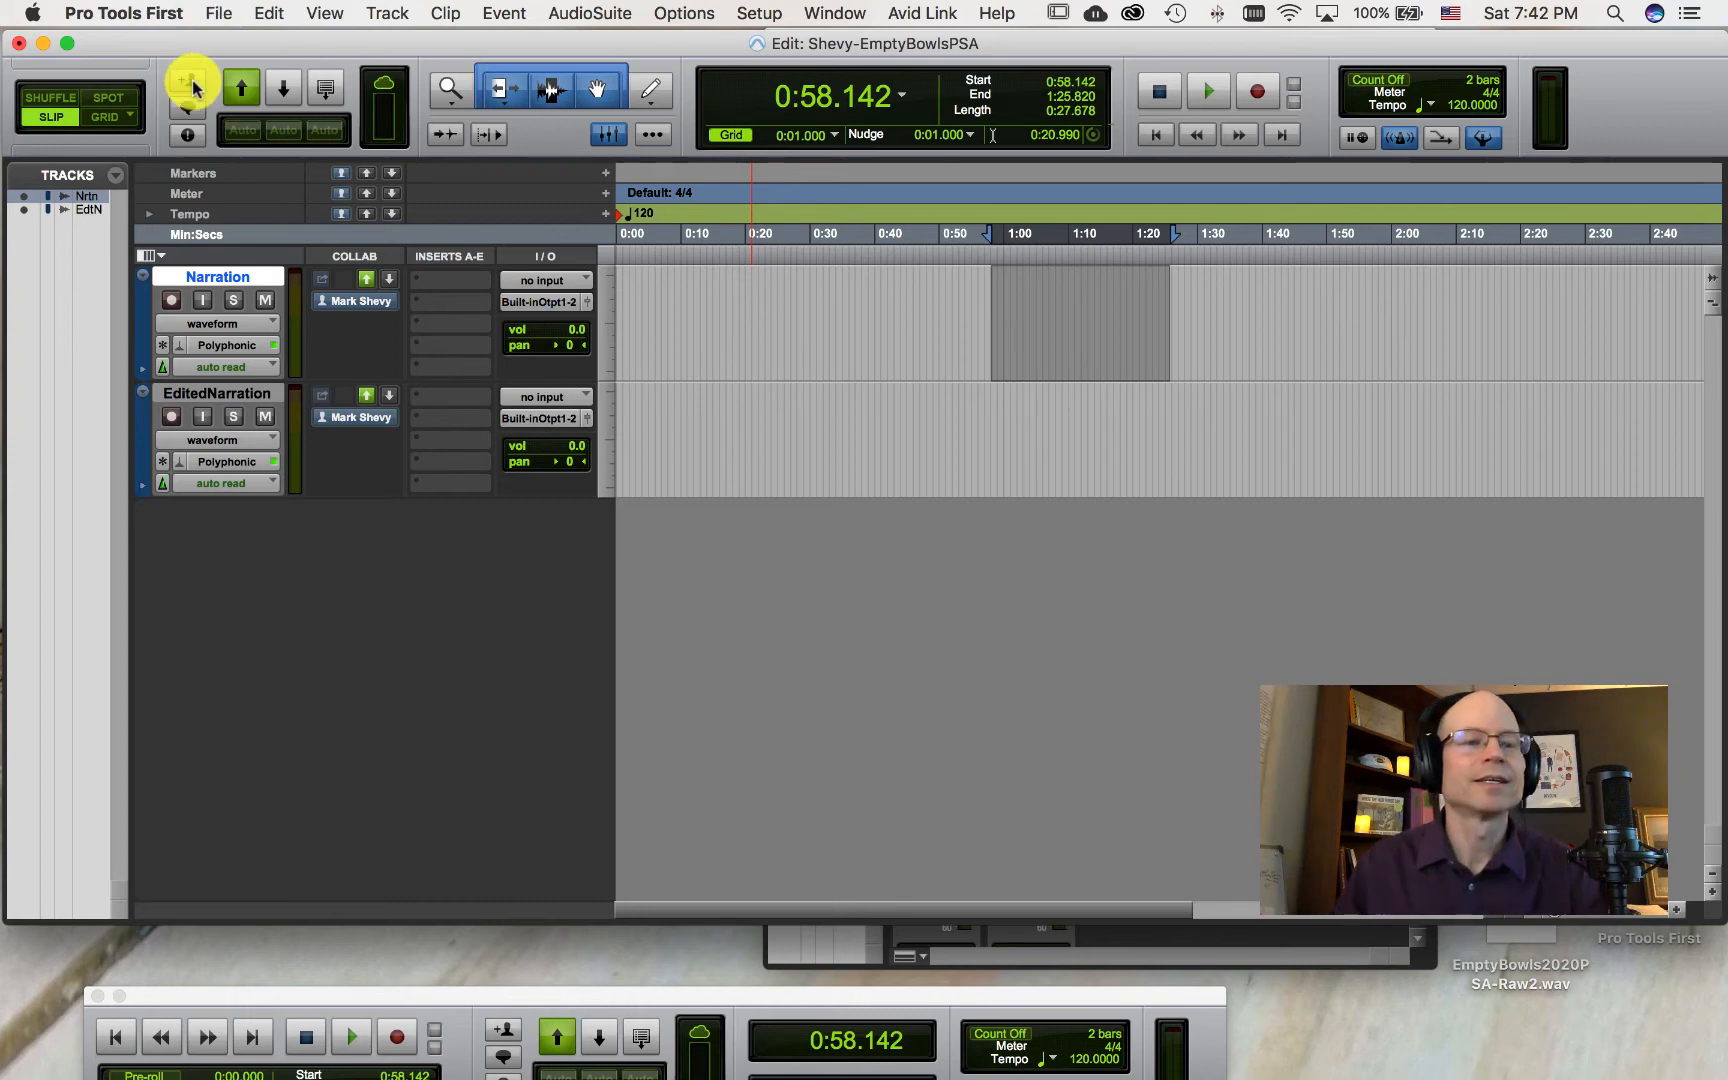
{"action": "left_click", "coordinate": [214, 14]}
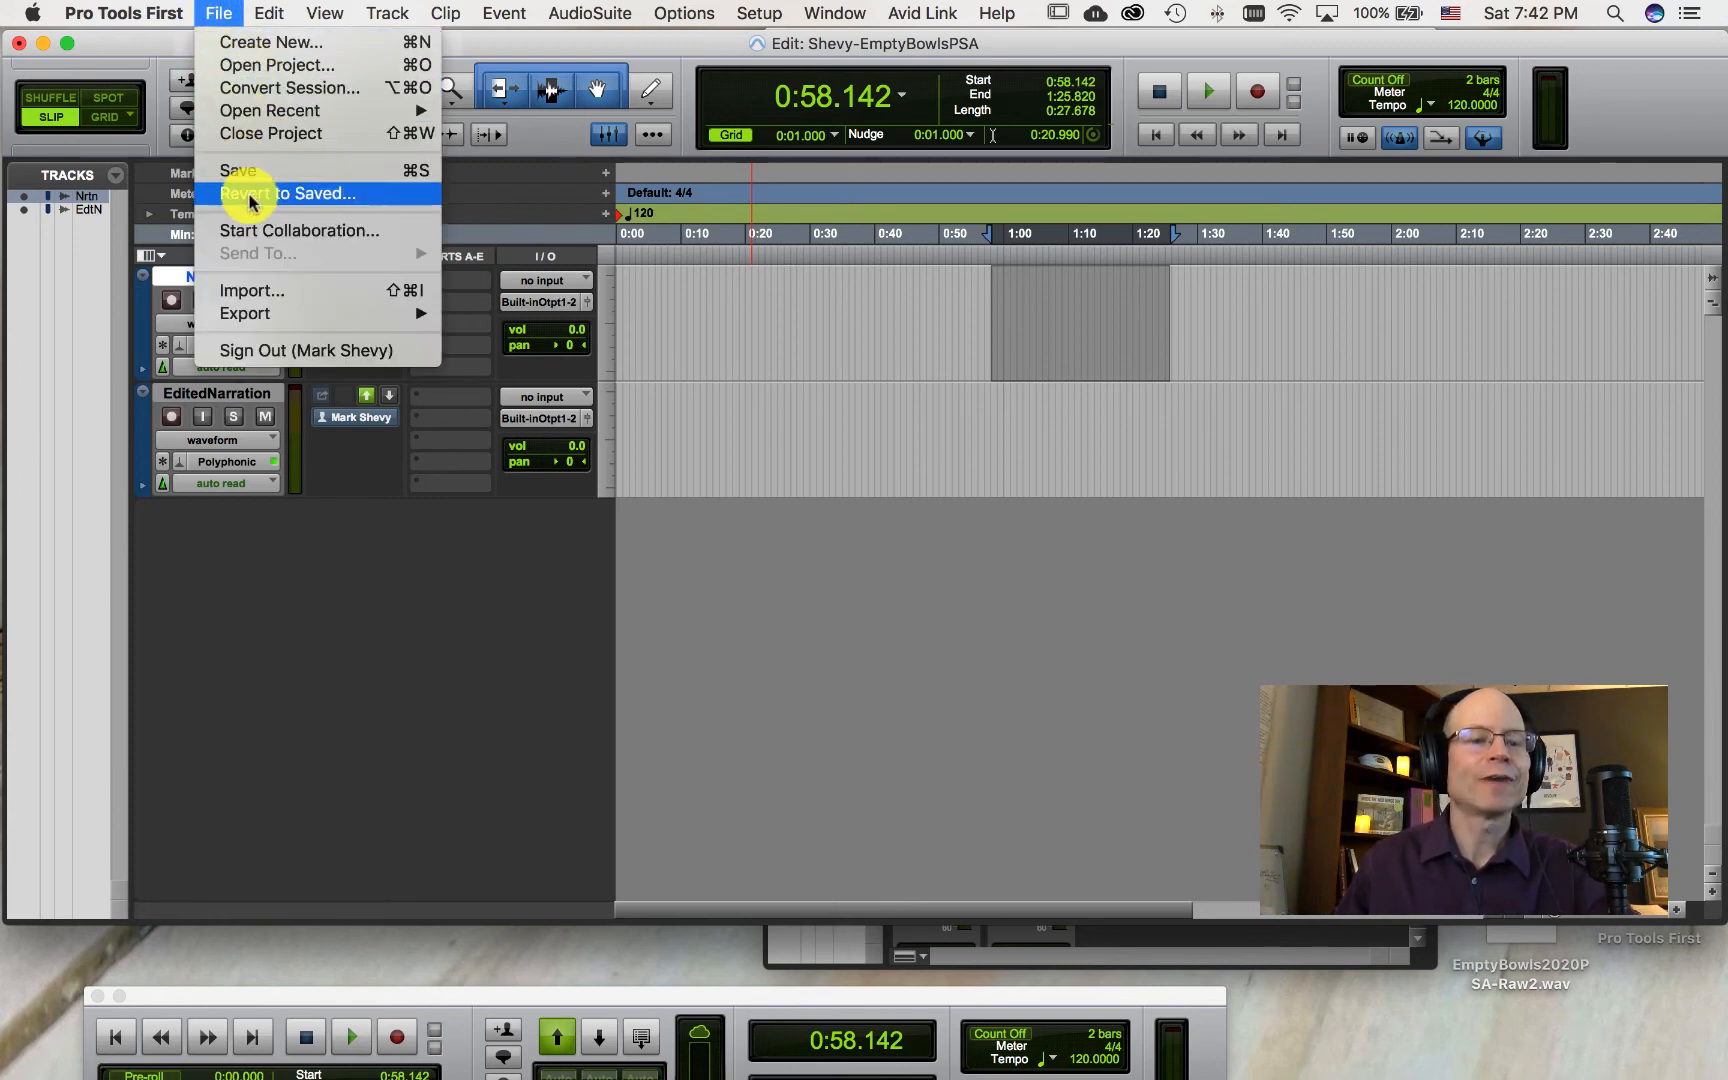
{"action": "left_click", "coordinate": [287, 298]}
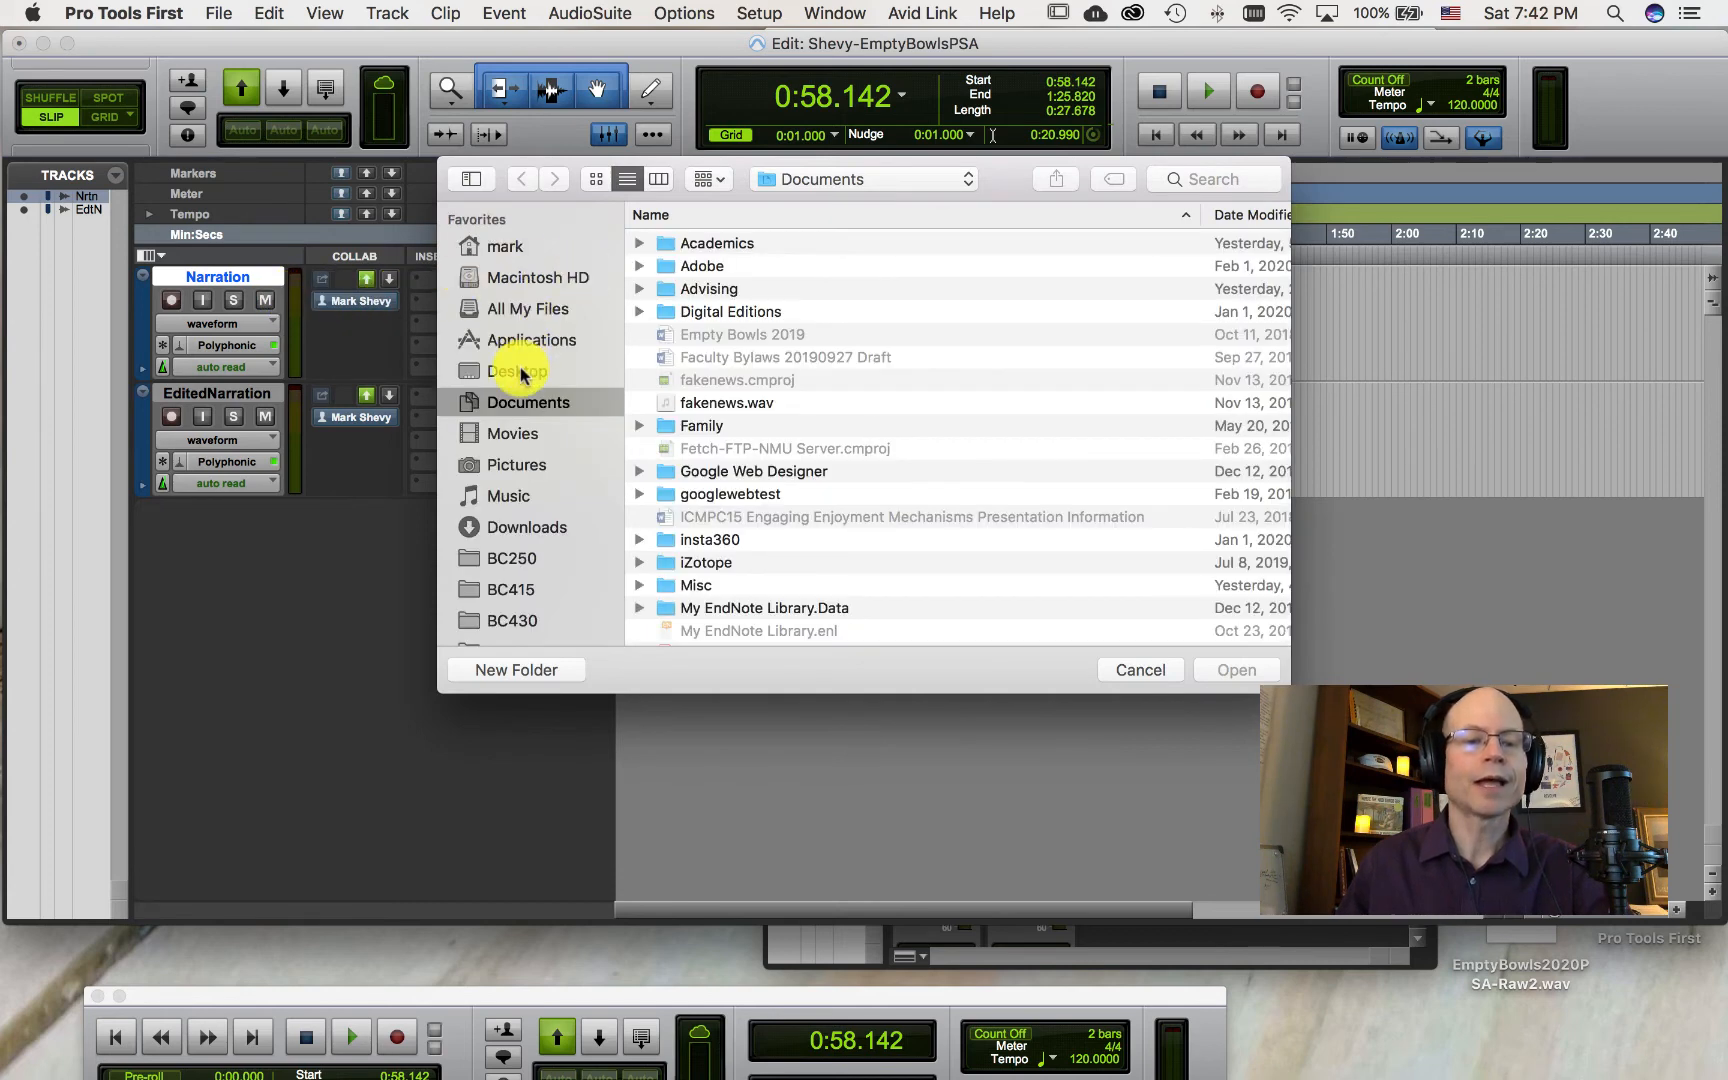
{"action": "left_click", "coordinate": [520, 373]}
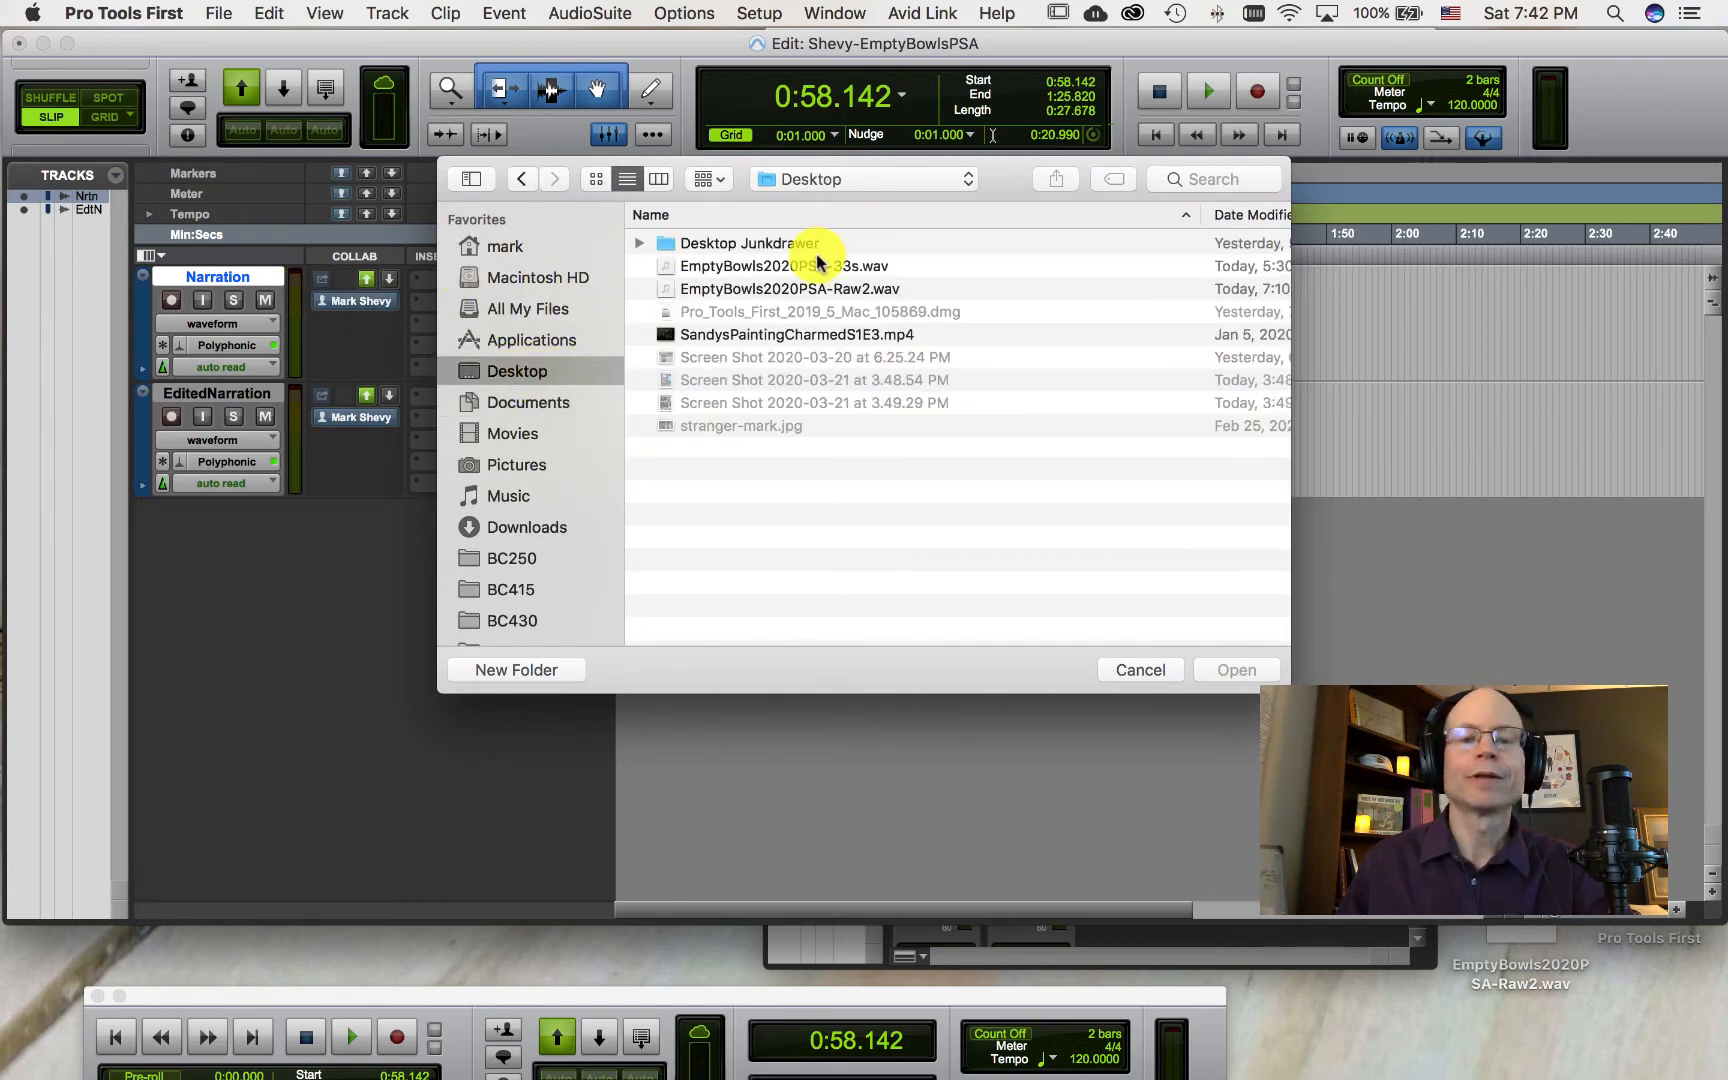
{"action": "left_click", "coordinate": [813, 294]}
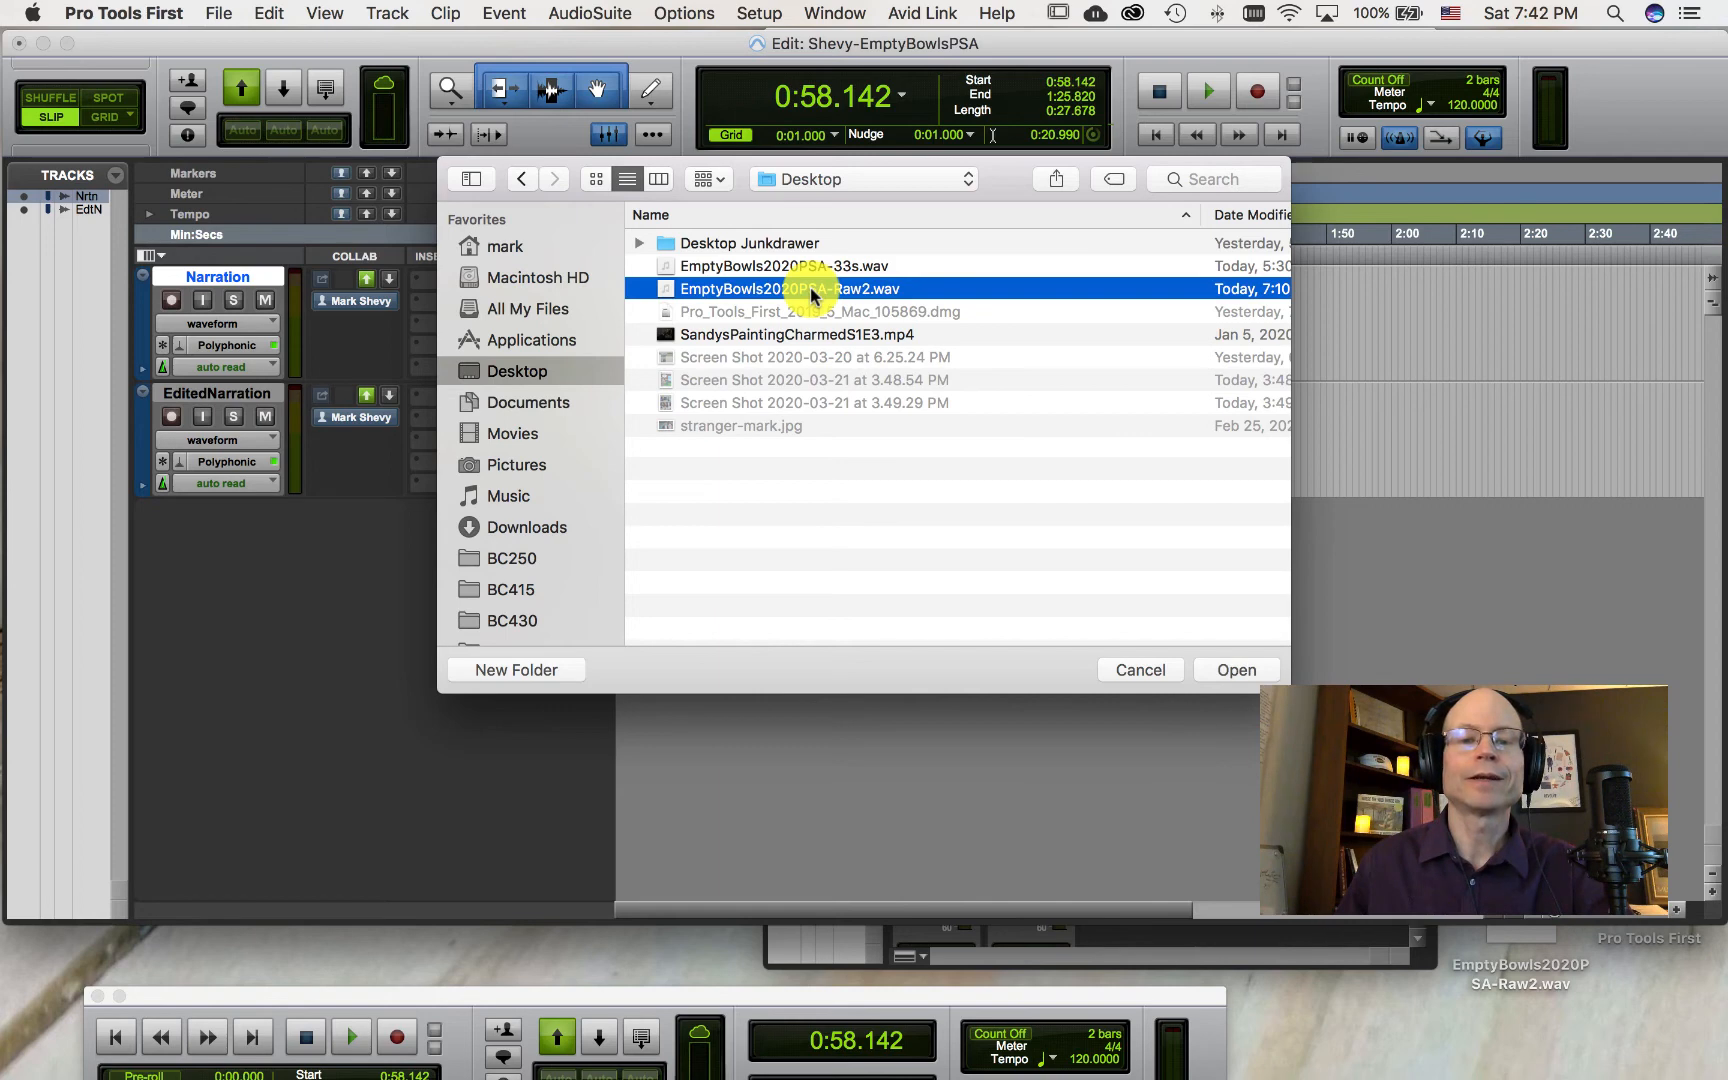
{"action": "left_click", "coordinate": [1235, 671]}
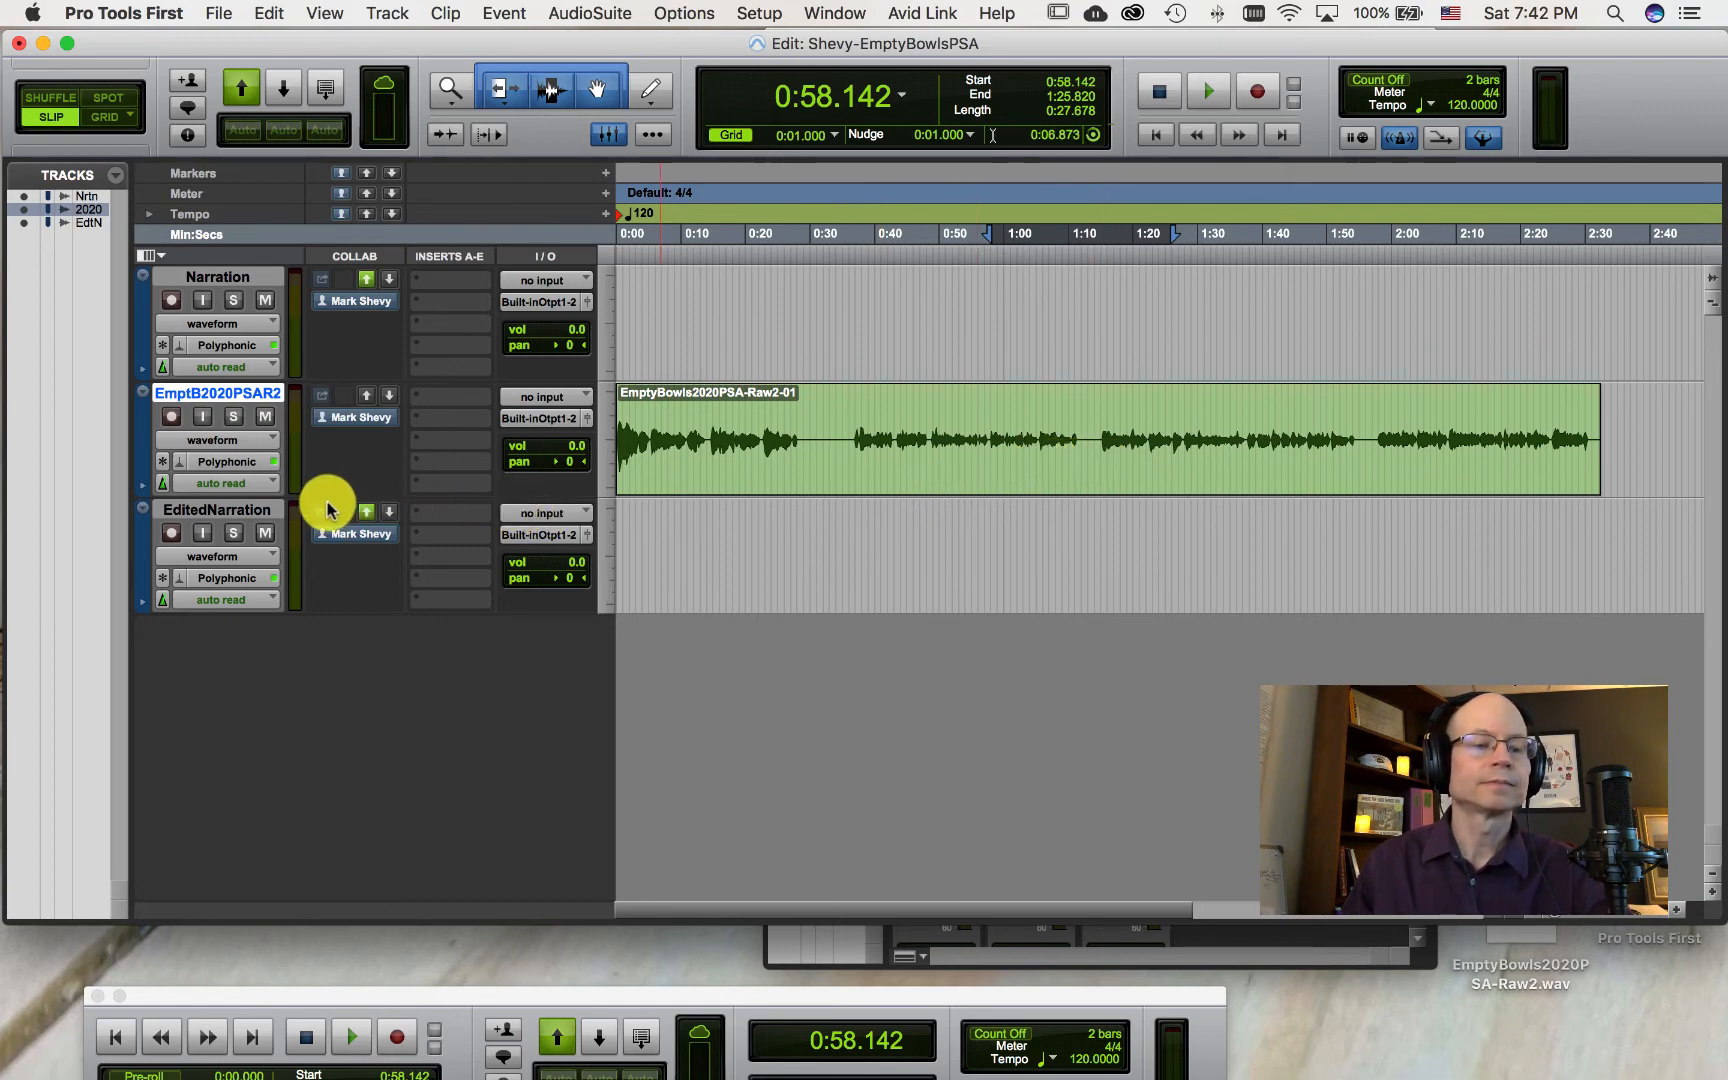
{"action": "key", "text": "ctrl+Up"}
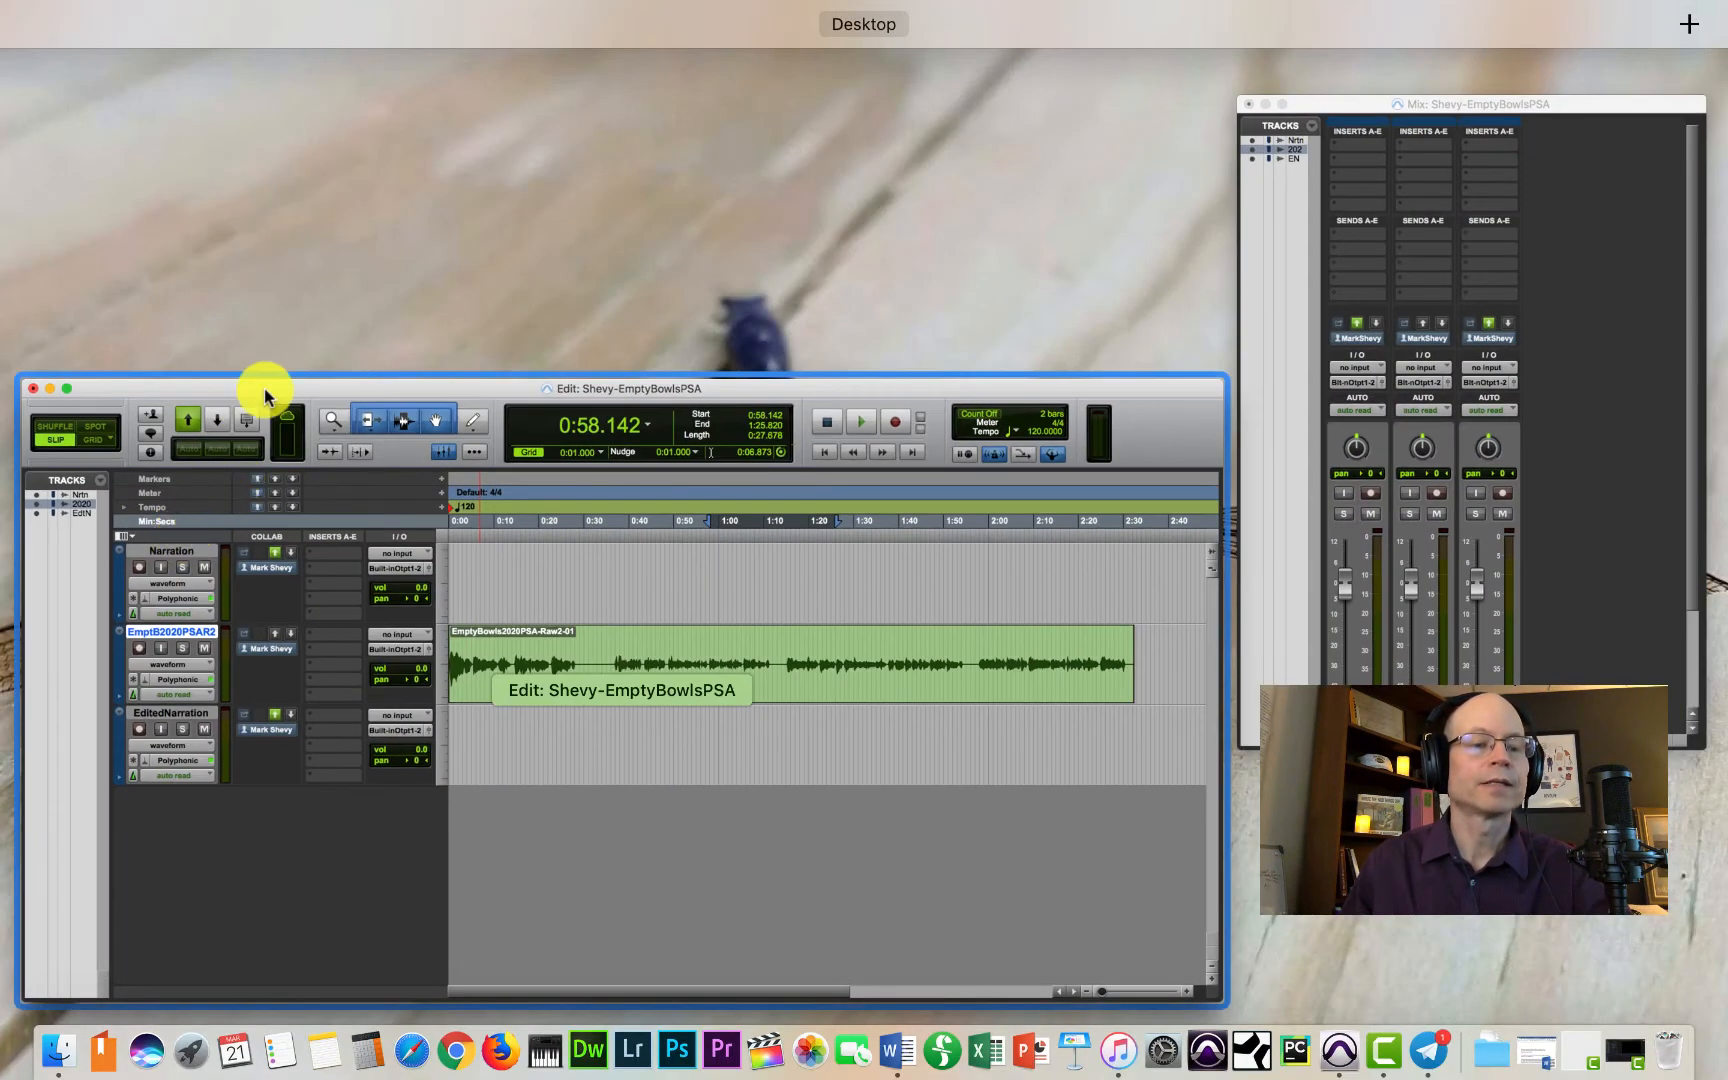
{"action": "left_click", "coordinate": [287, 388]}
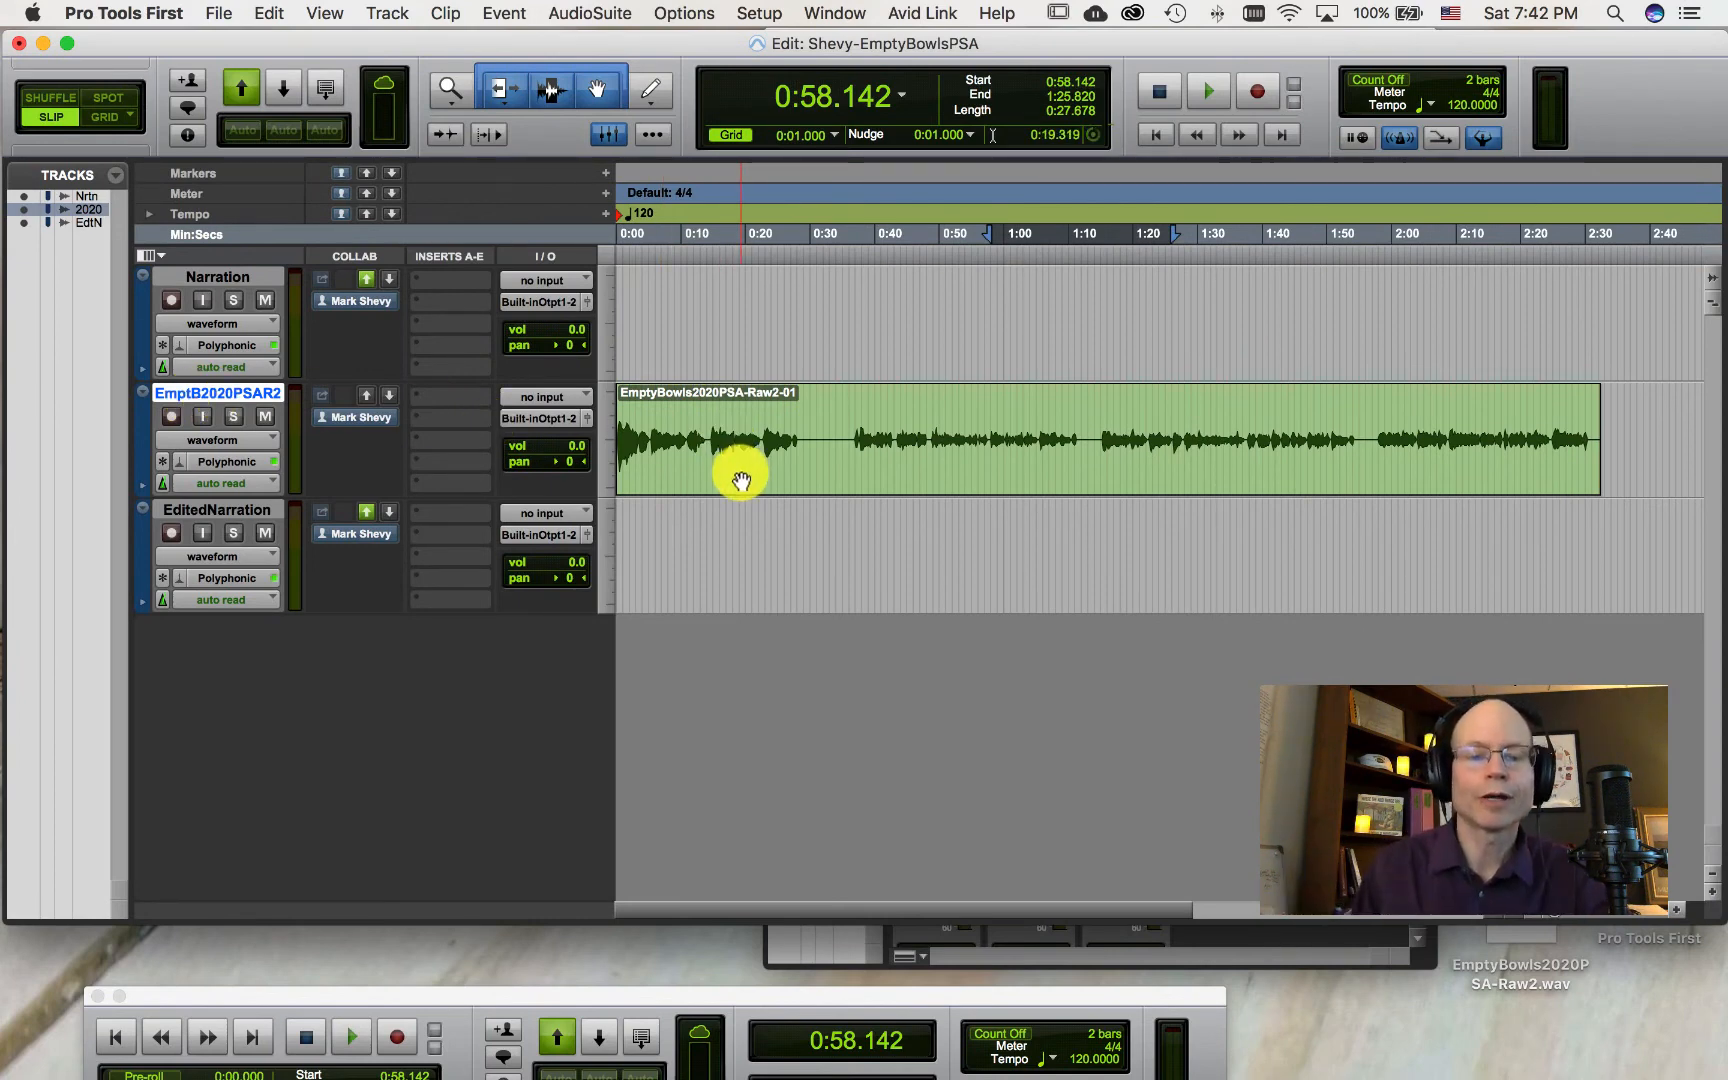
{"action": "left_click", "coordinate": [516, 94]}
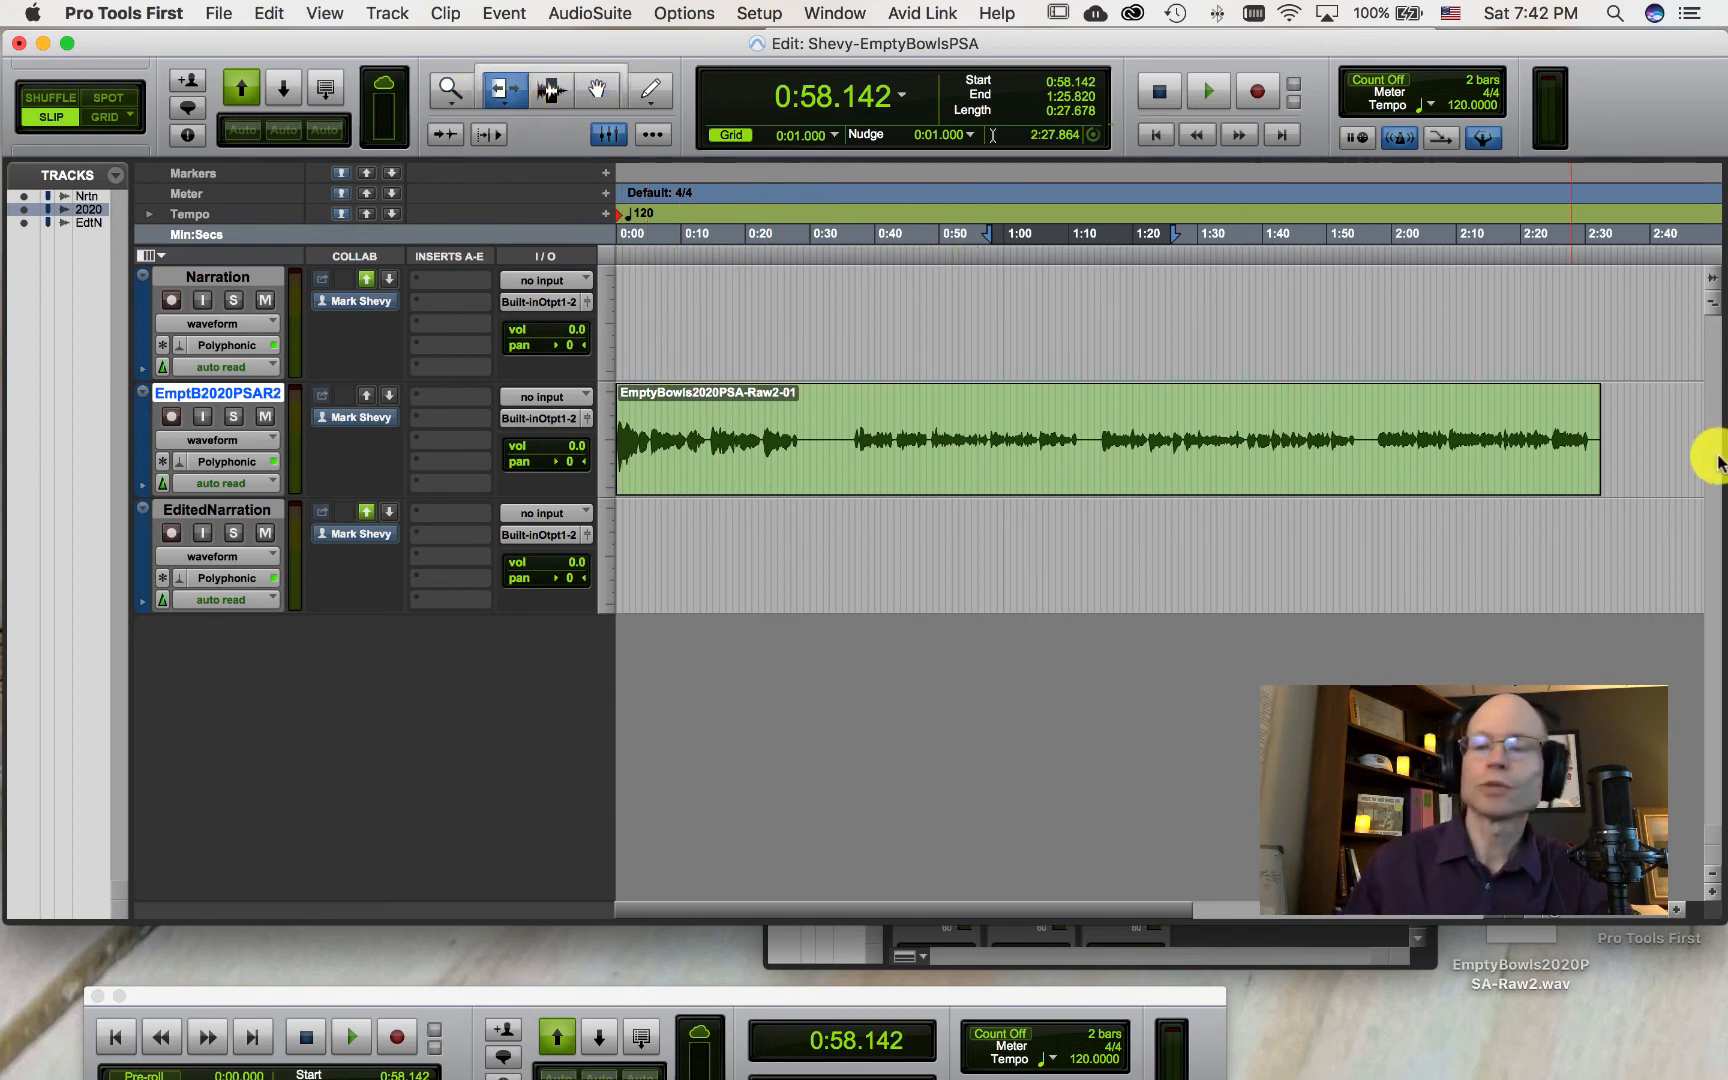
{"action": "left_click_drag", "start_coordinate": [1596, 422], "coordinate": [1150, 438]}
{"action": "left_click_drag", "start_coordinate": [943, 912], "coordinate": [644, 852]}
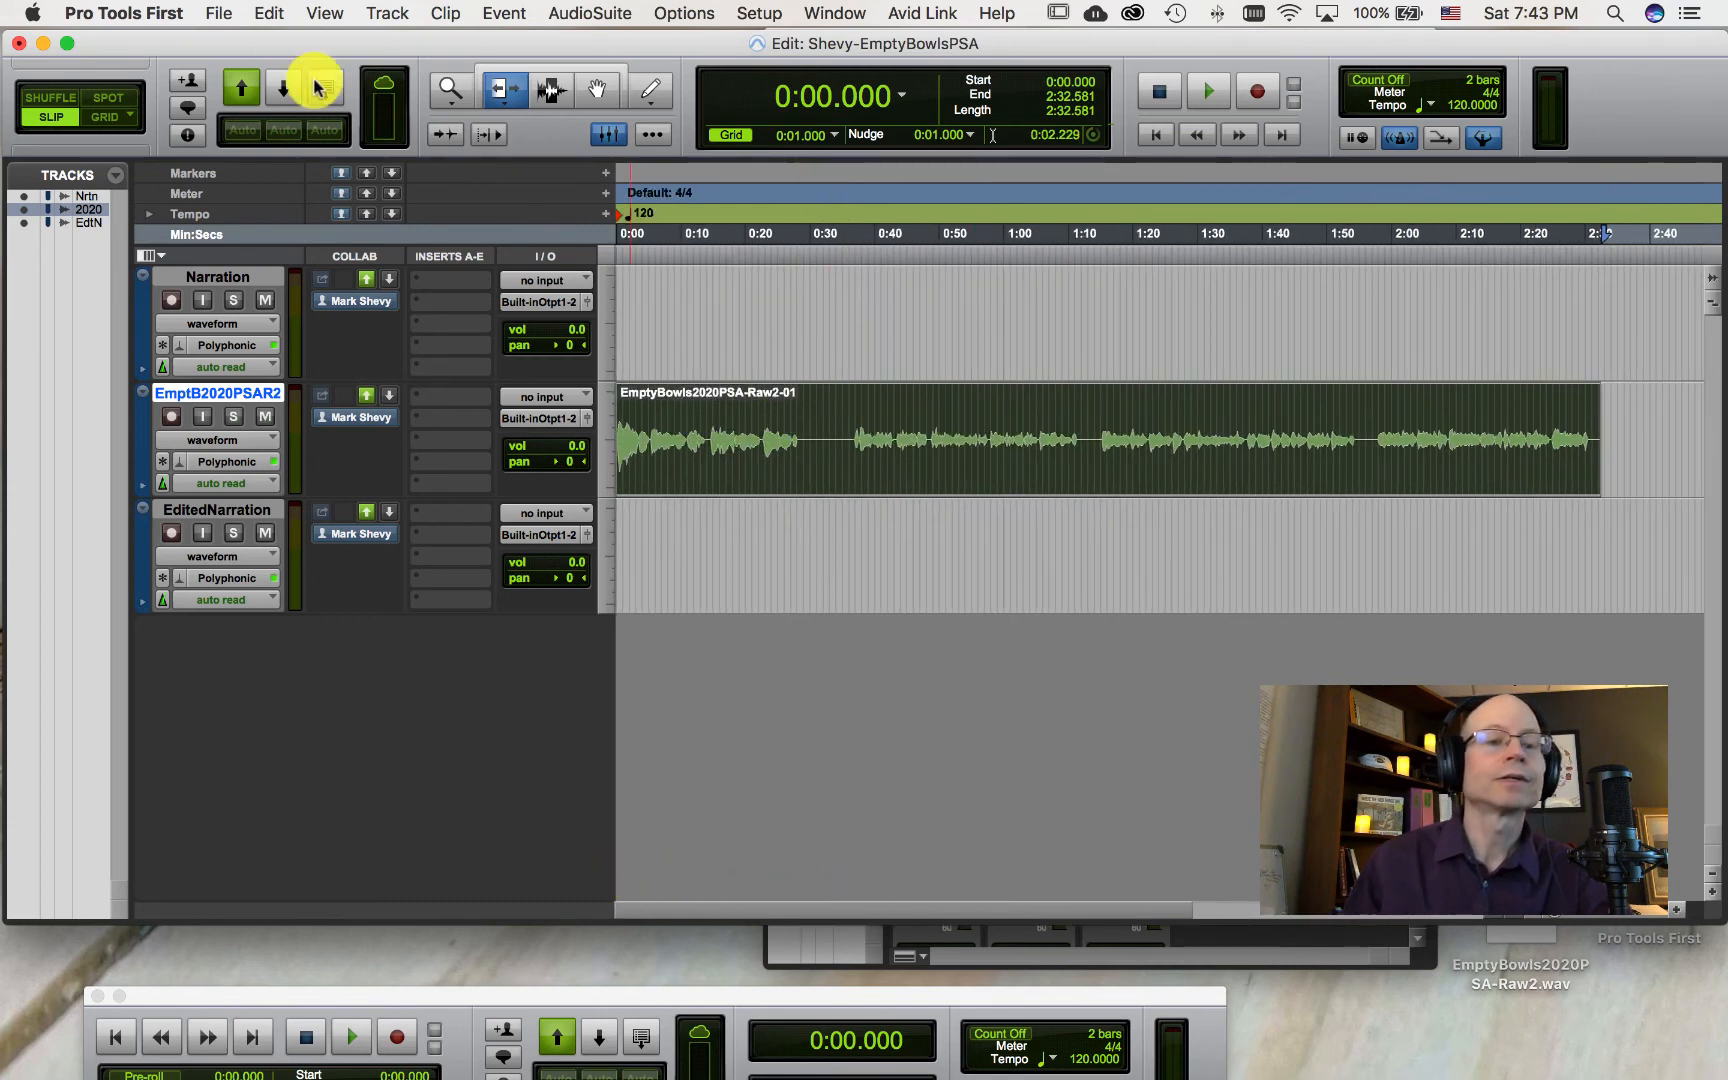
Step: Switch to the Selector tool and select the imported clip from about 0:32.5 to 1:15
{"action": "left_click", "coordinate": [551, 88]}
{"action": "left_click", "coordinate": [837, 457]}
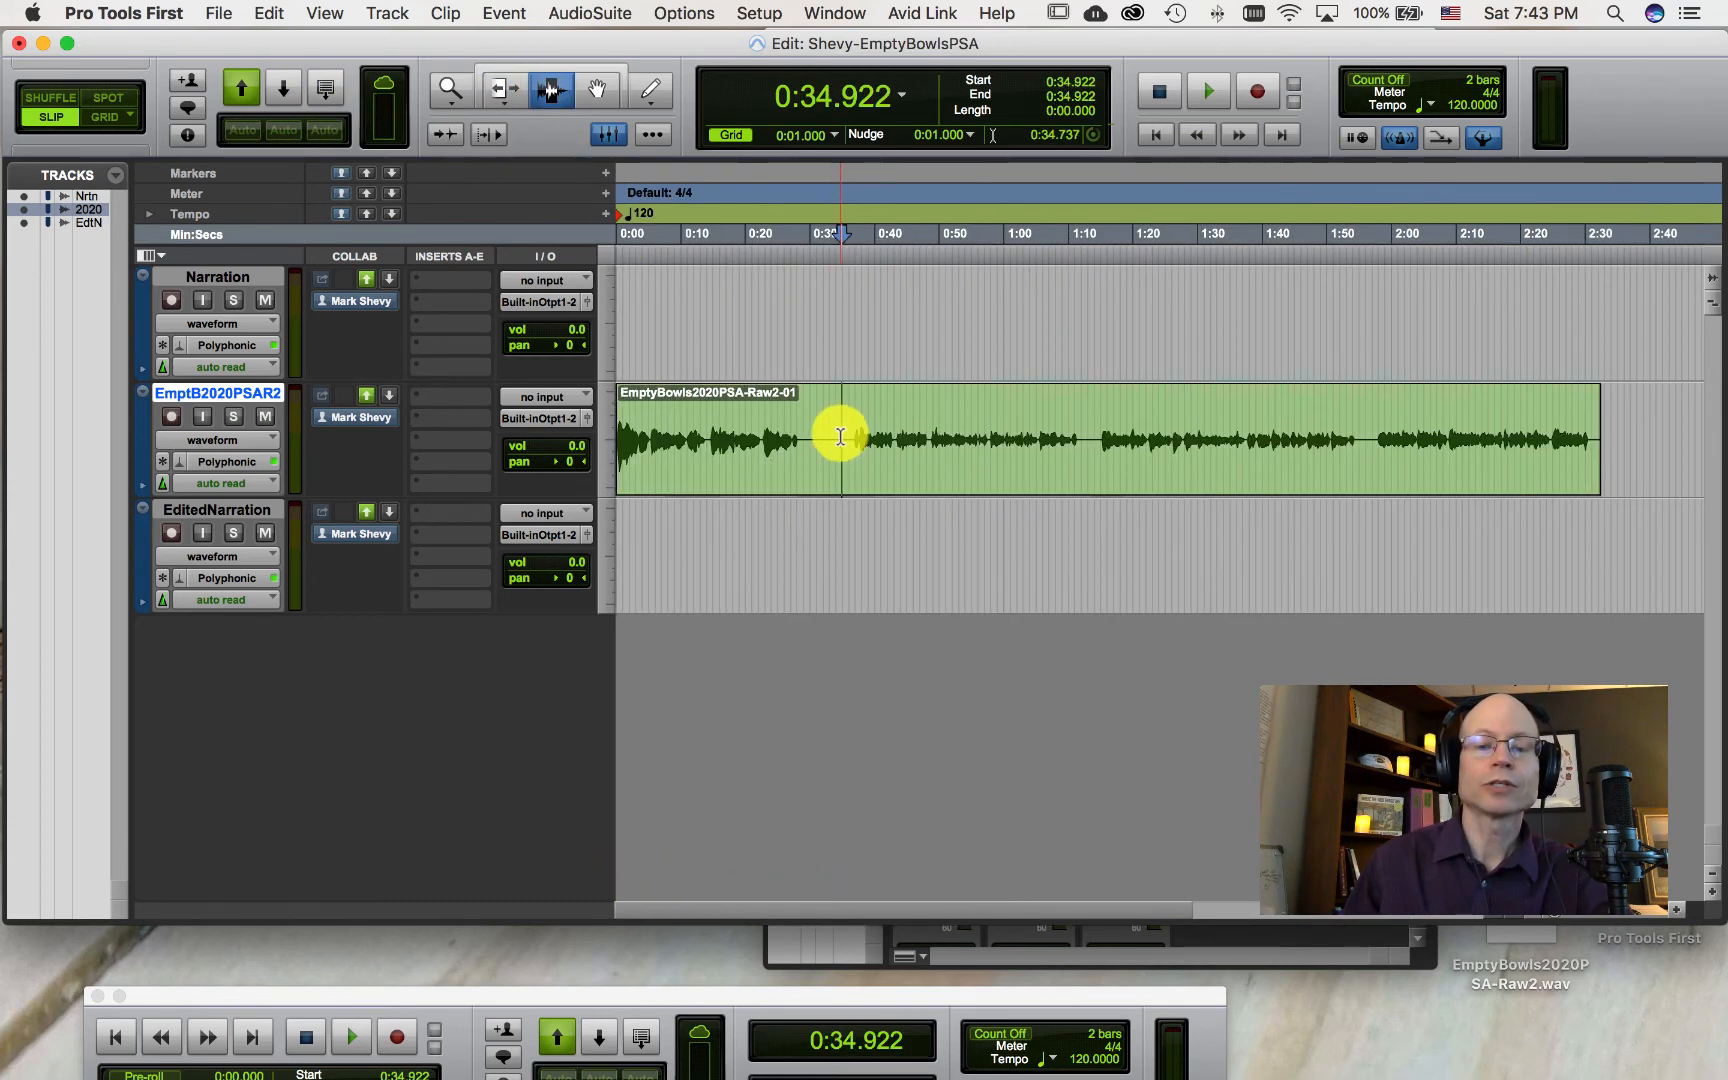
{"action": "left_click_drag", "start_coordinate": [823, 441], "coordinate": [1100, 448]}
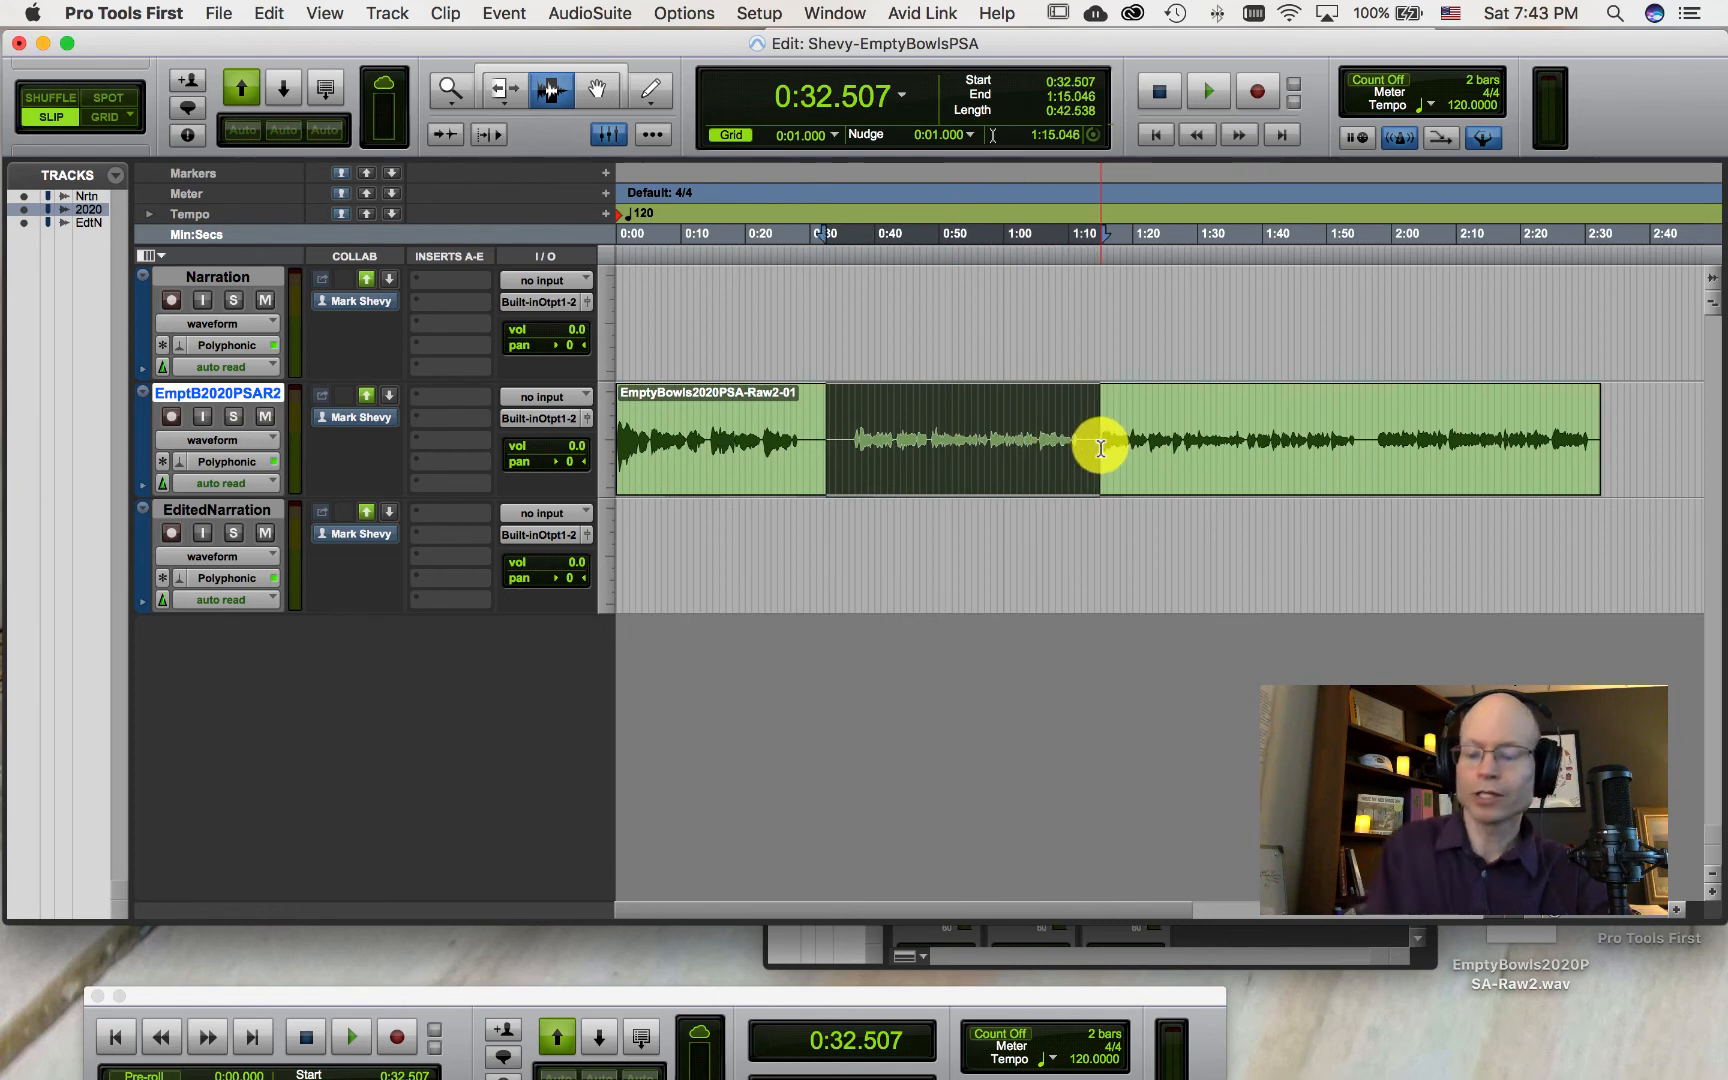
Step: Delete the selected range of the imported clip and undo the deletion
{"action": "key", "text": "Delete"}
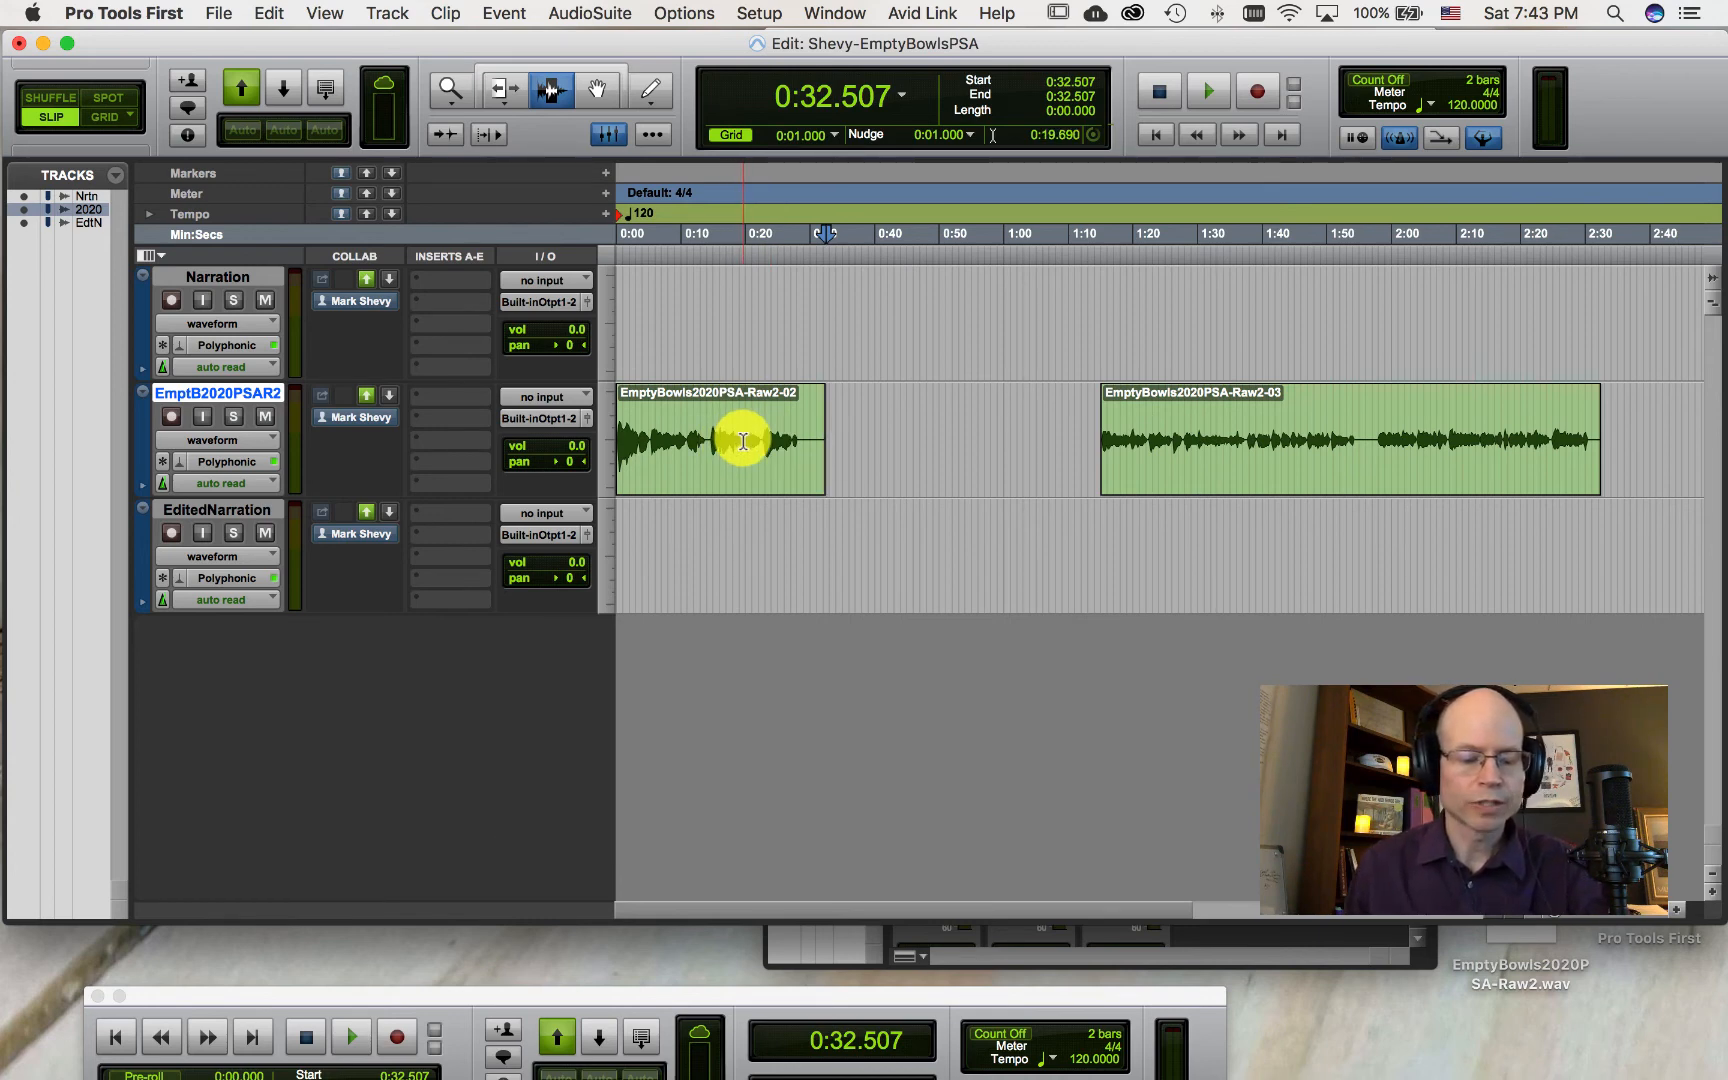
{"action": "key", "text": "super+z"}
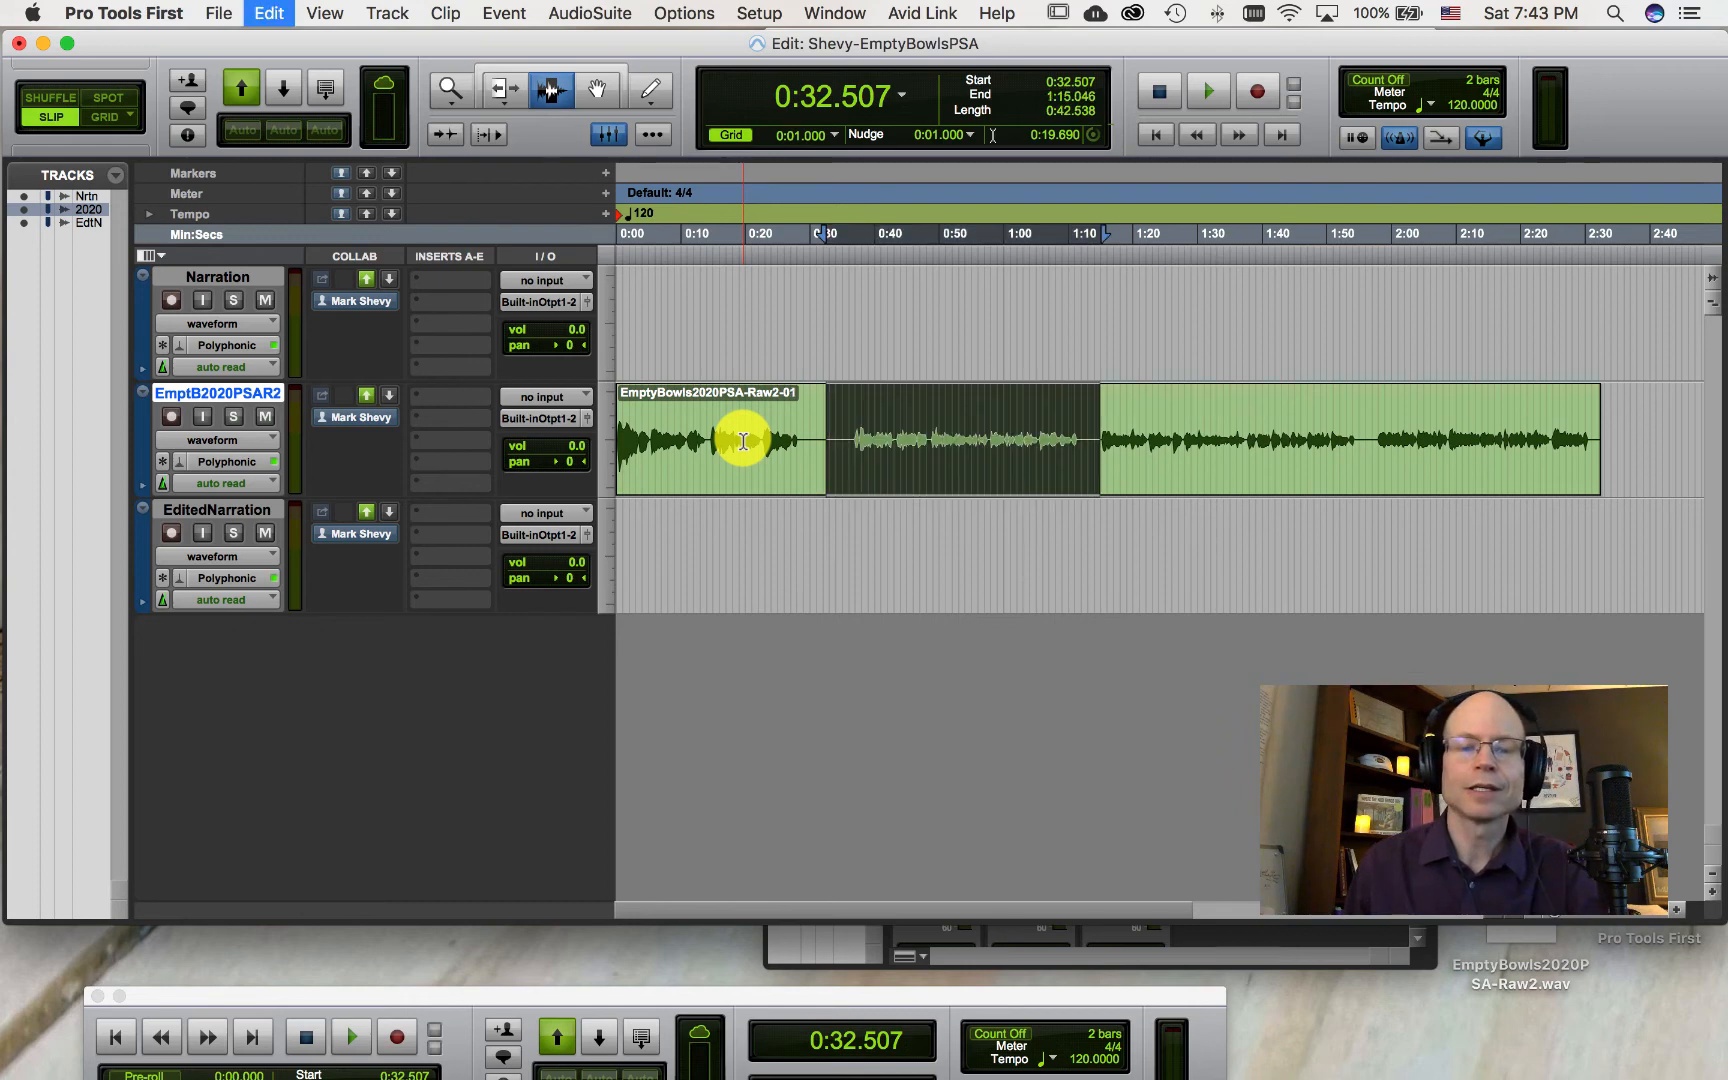
Step: Select the imported clip from about 0:34 to 1:14 and delete that section
{"action": "left_click", "coordinate": [971, 517]}
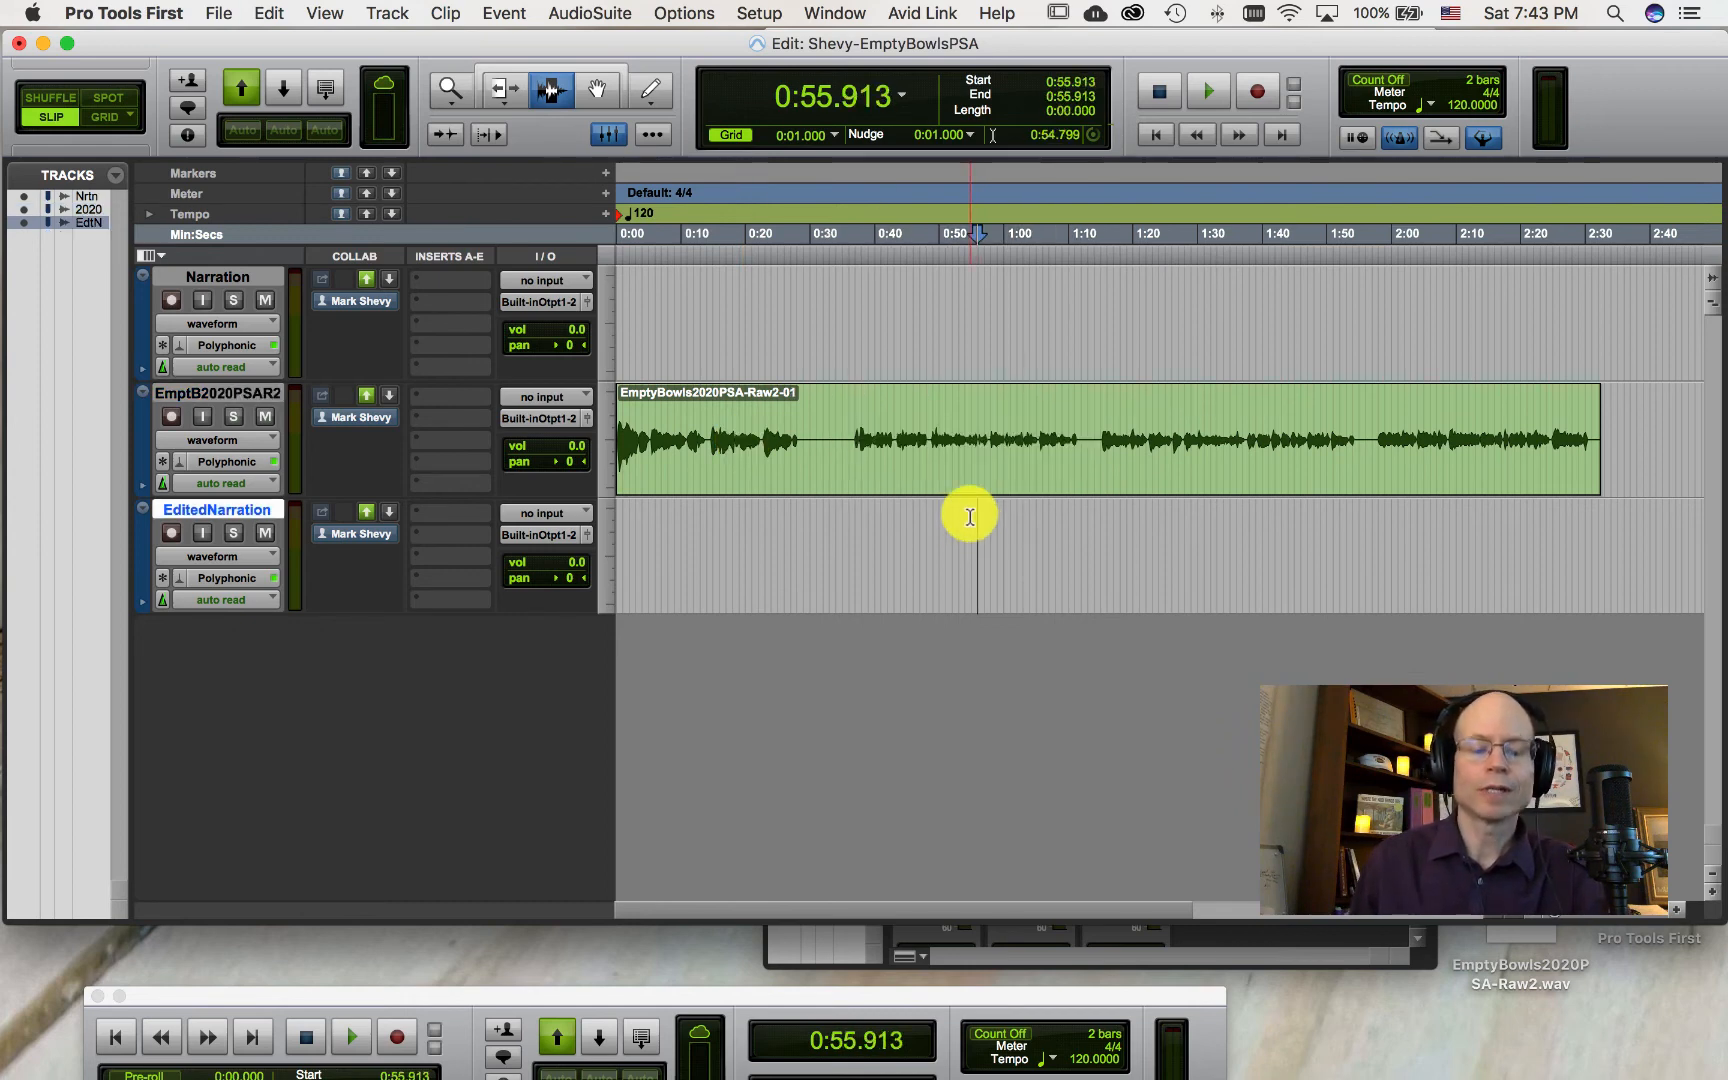
{"action": "left_click_drag", "start_coordinate": [836, 450], "coordinate": [1095, 460]}
{"action": "key", "text": "Delete"}
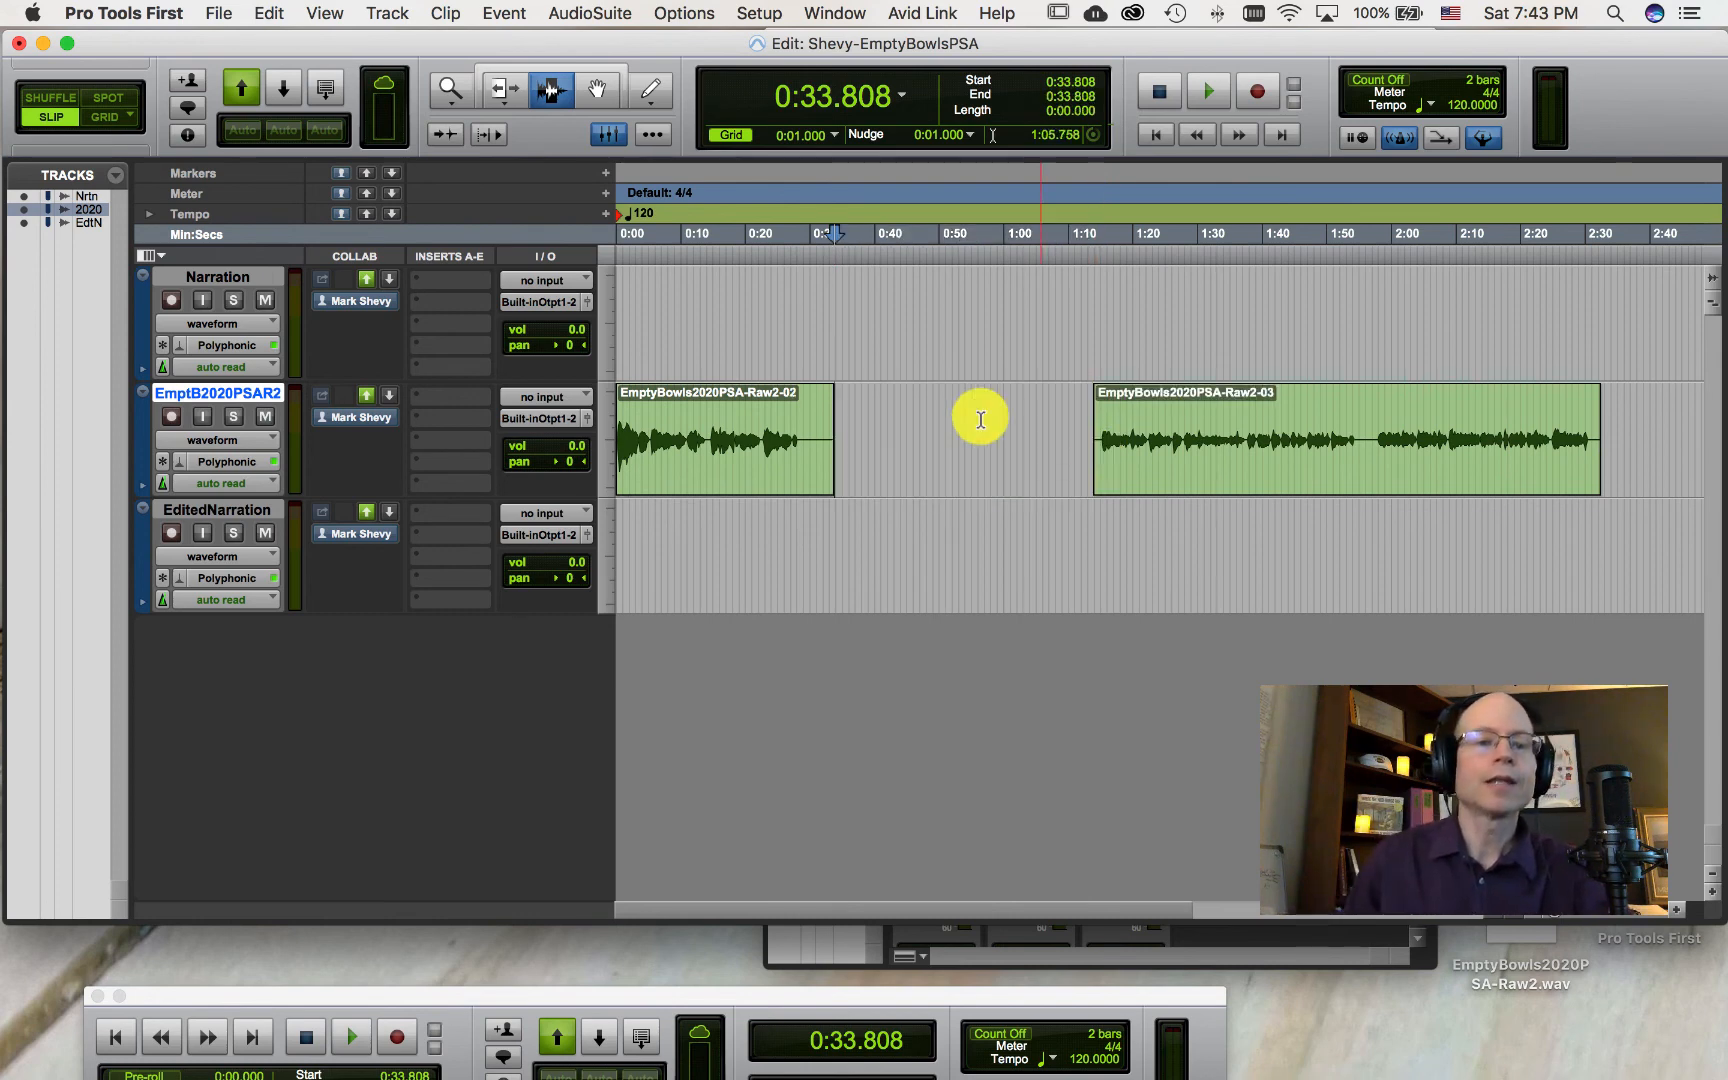
Step: With the Trim tool, extend the first clip's end to about 1:14.7 to close the gap
{"action": "left_click", "coordinate": [505, 92]}
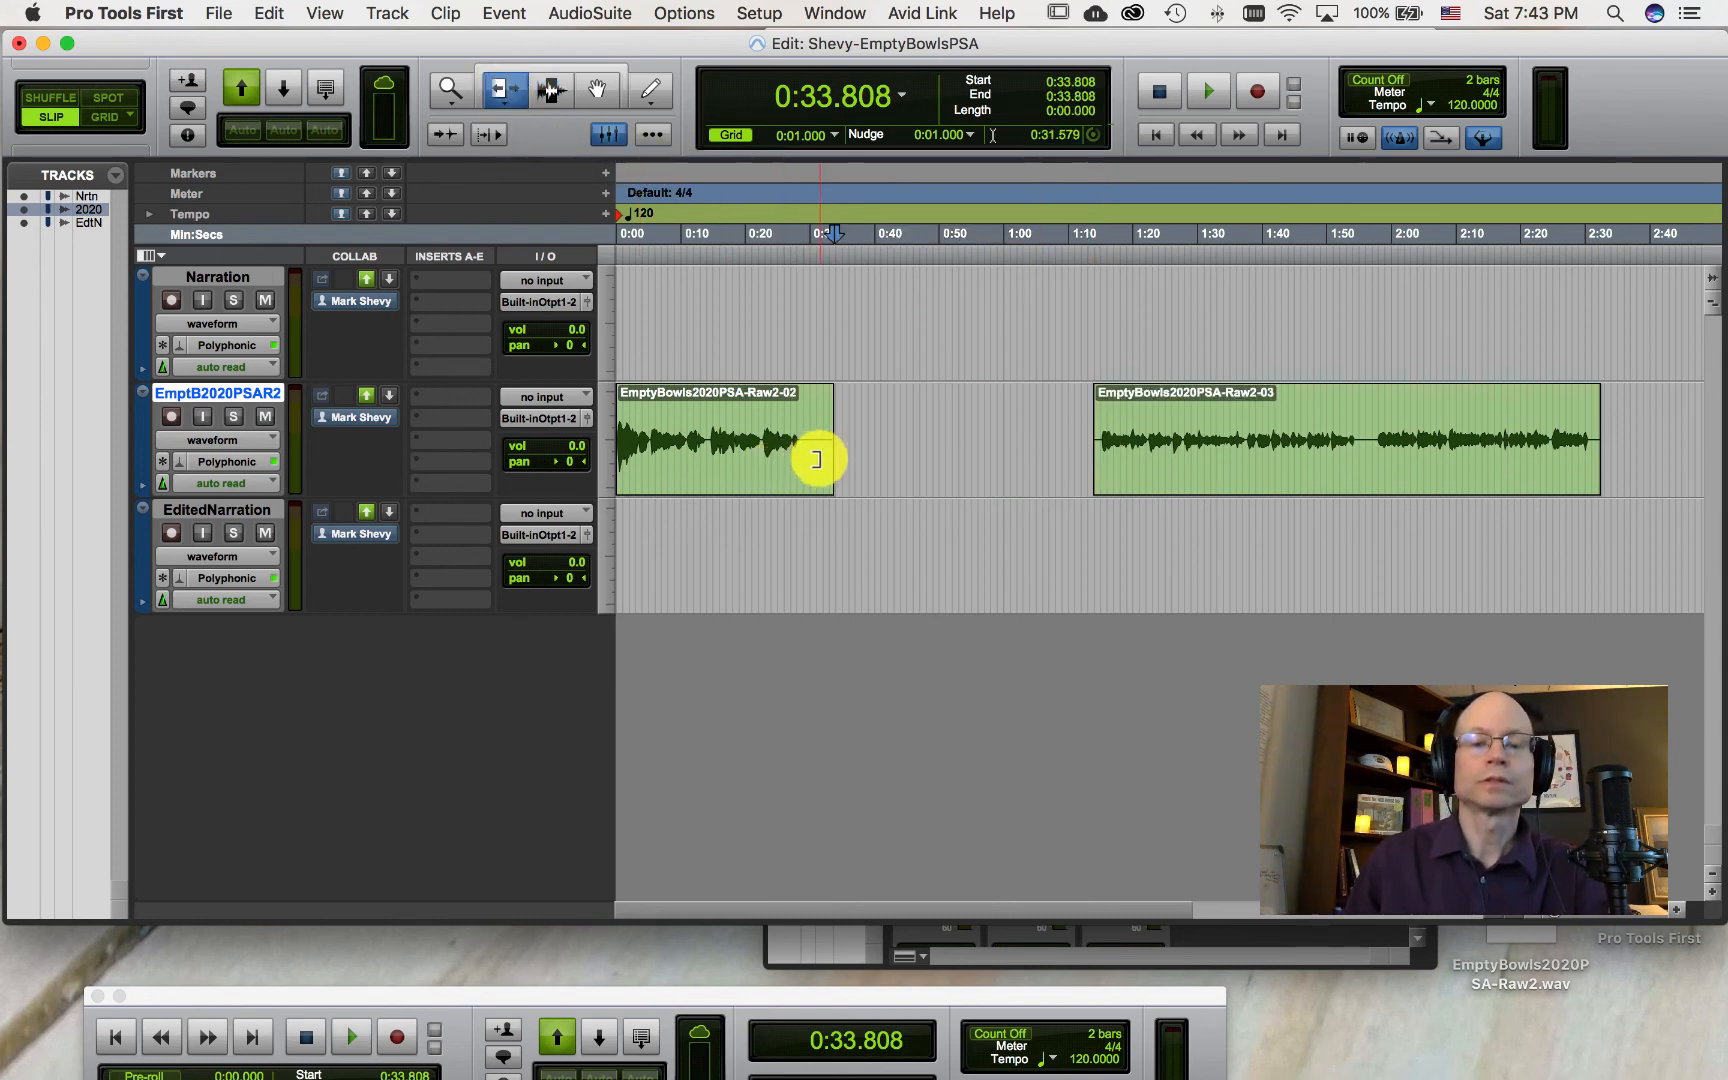
{"action": "left_click_drag", "start_coordinate": [829, 458], "coordinate": [1098, 472]}
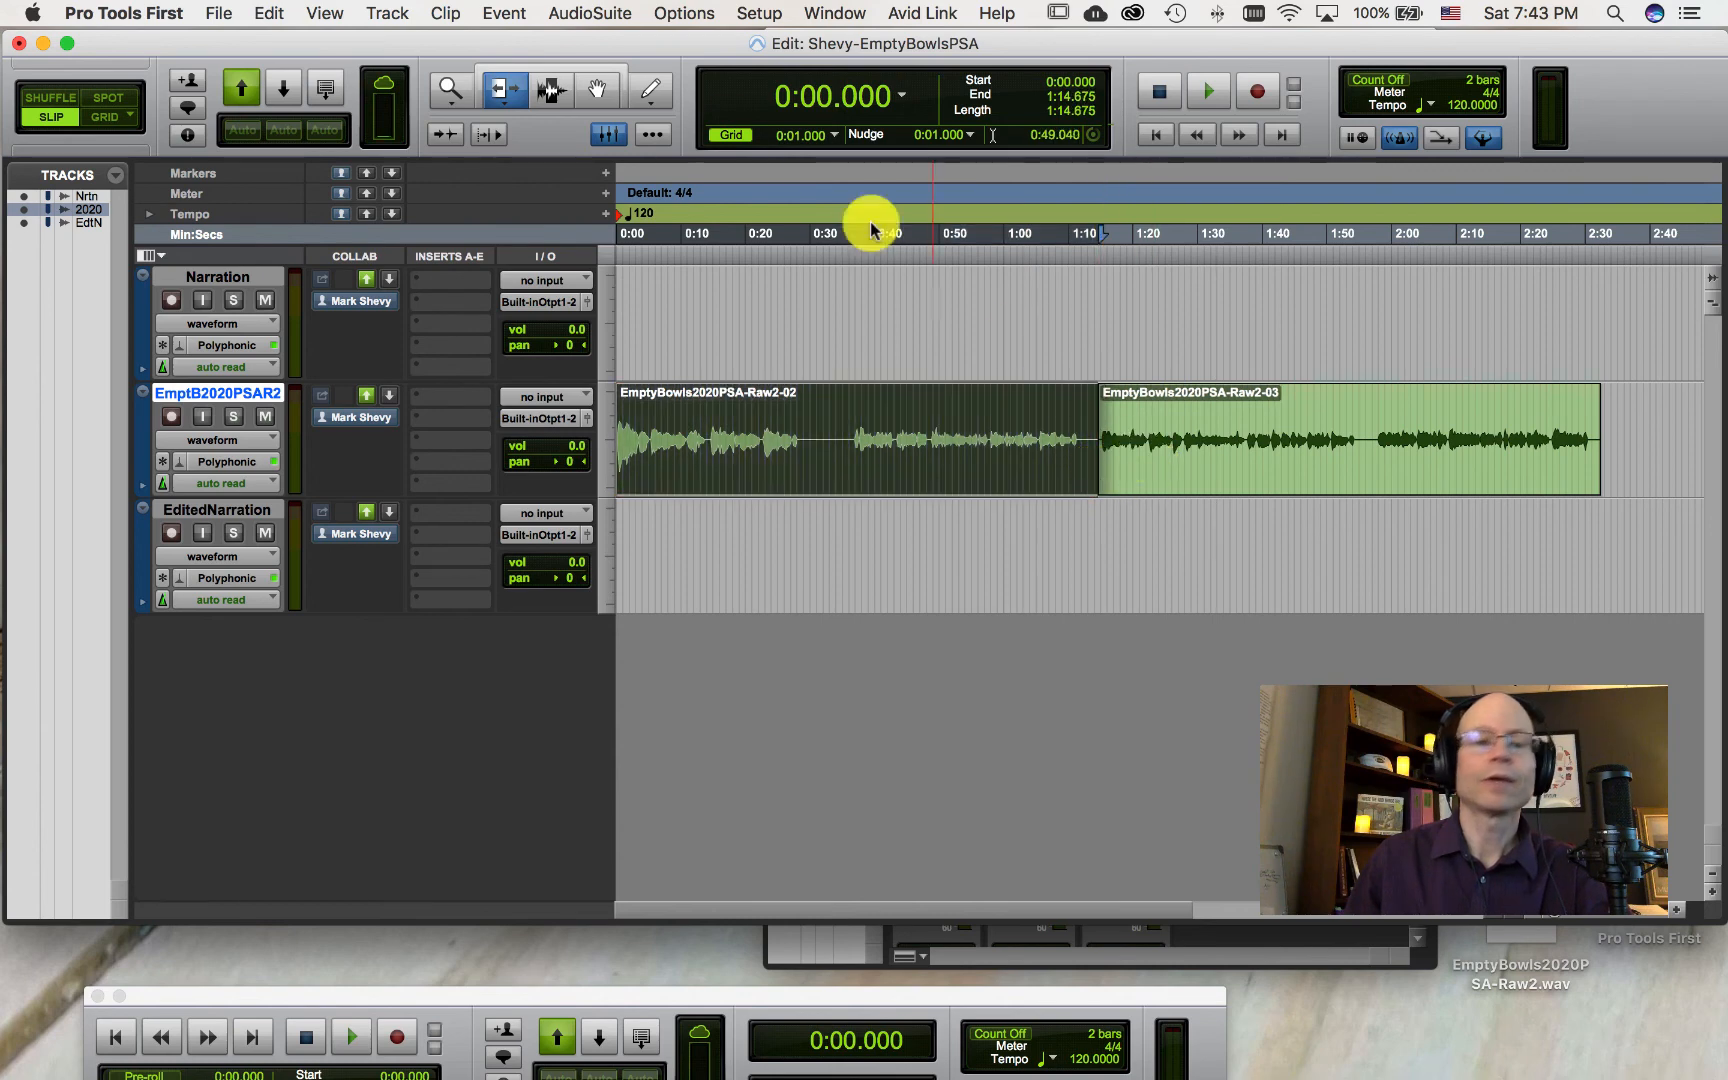
Step: With the Selector tool, select the following clip and delete it
{"action": "left_click", "coordinate": [551, 90]}
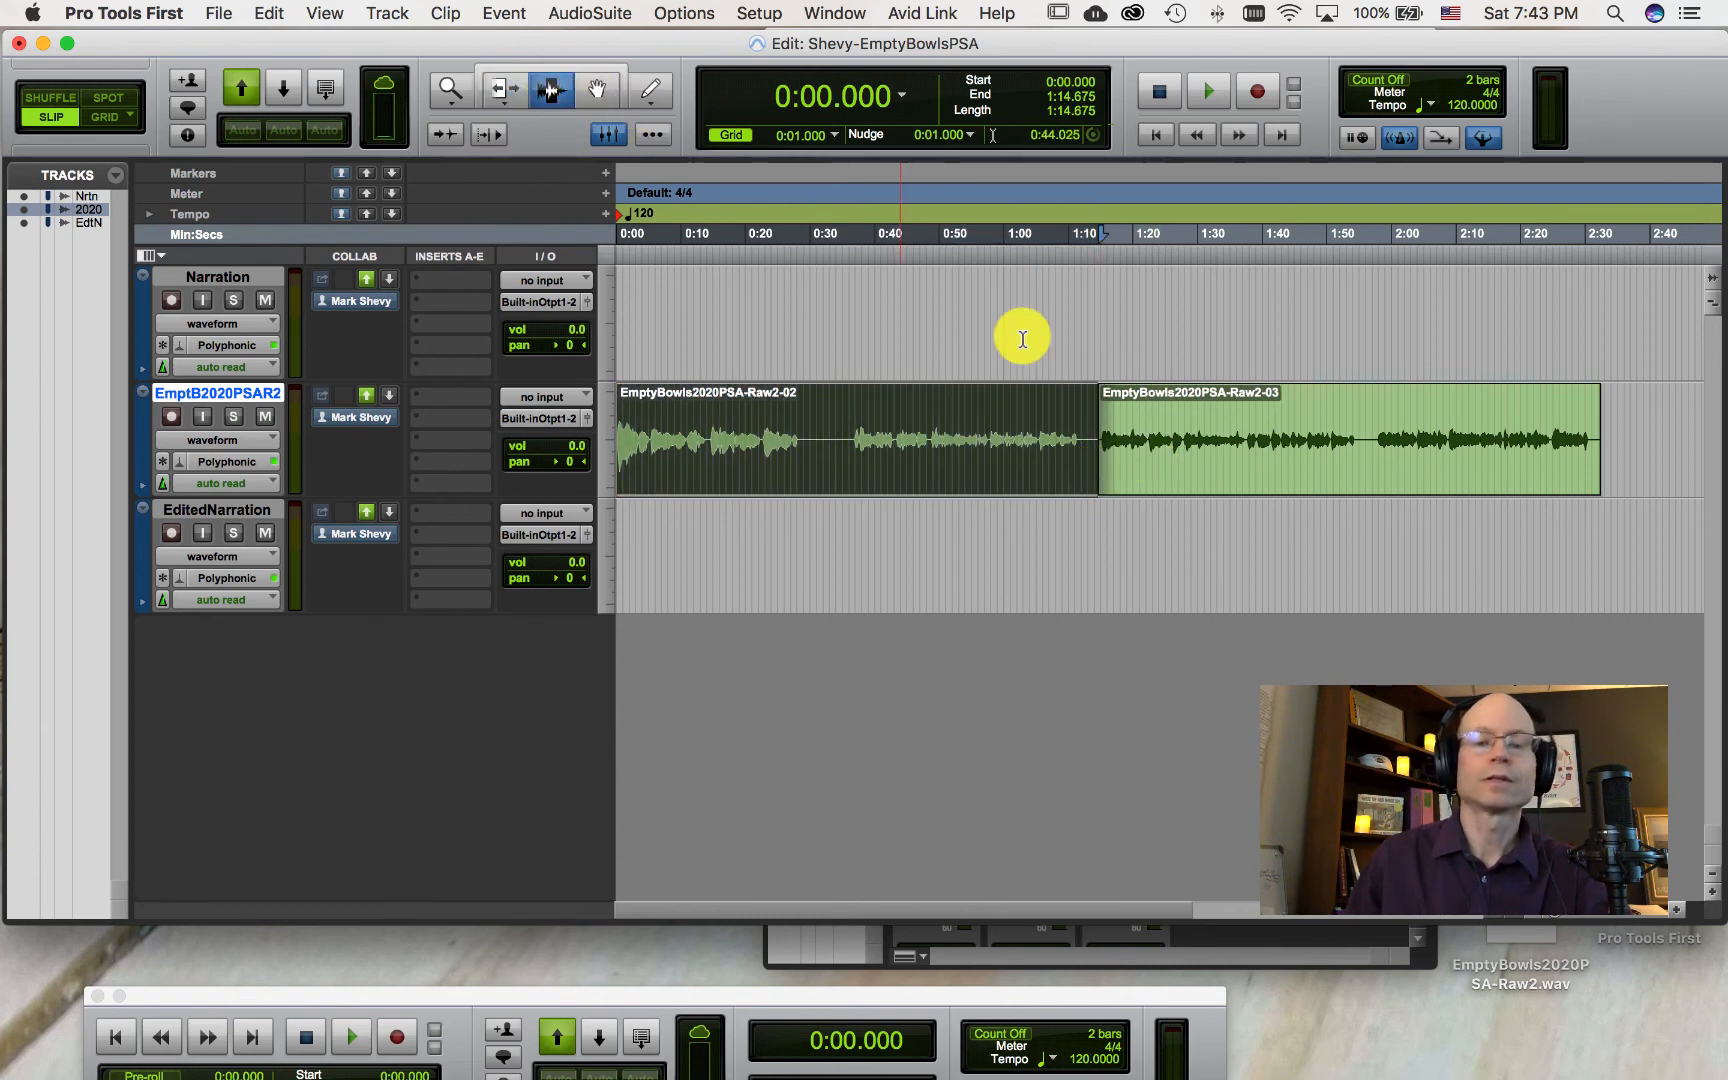
{"action": "double_click", "coordinate": [1211, 452]}
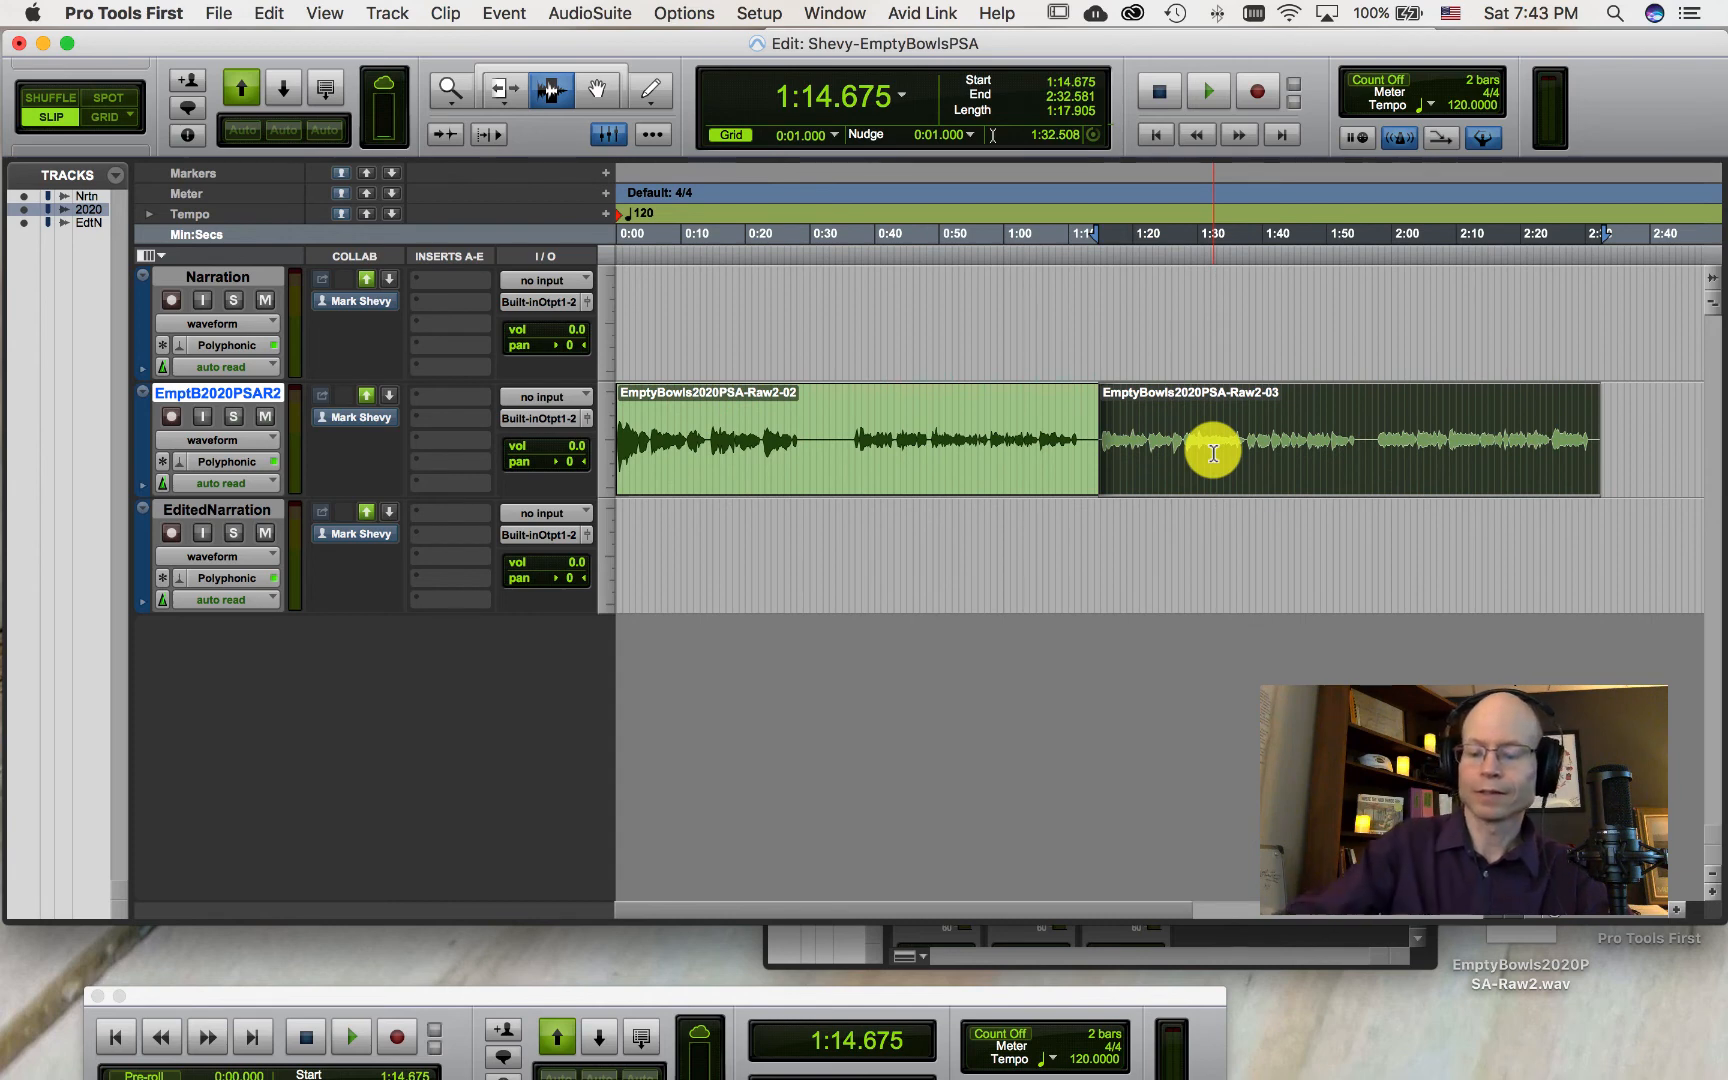
{"action": "key", "text": "Delete"}
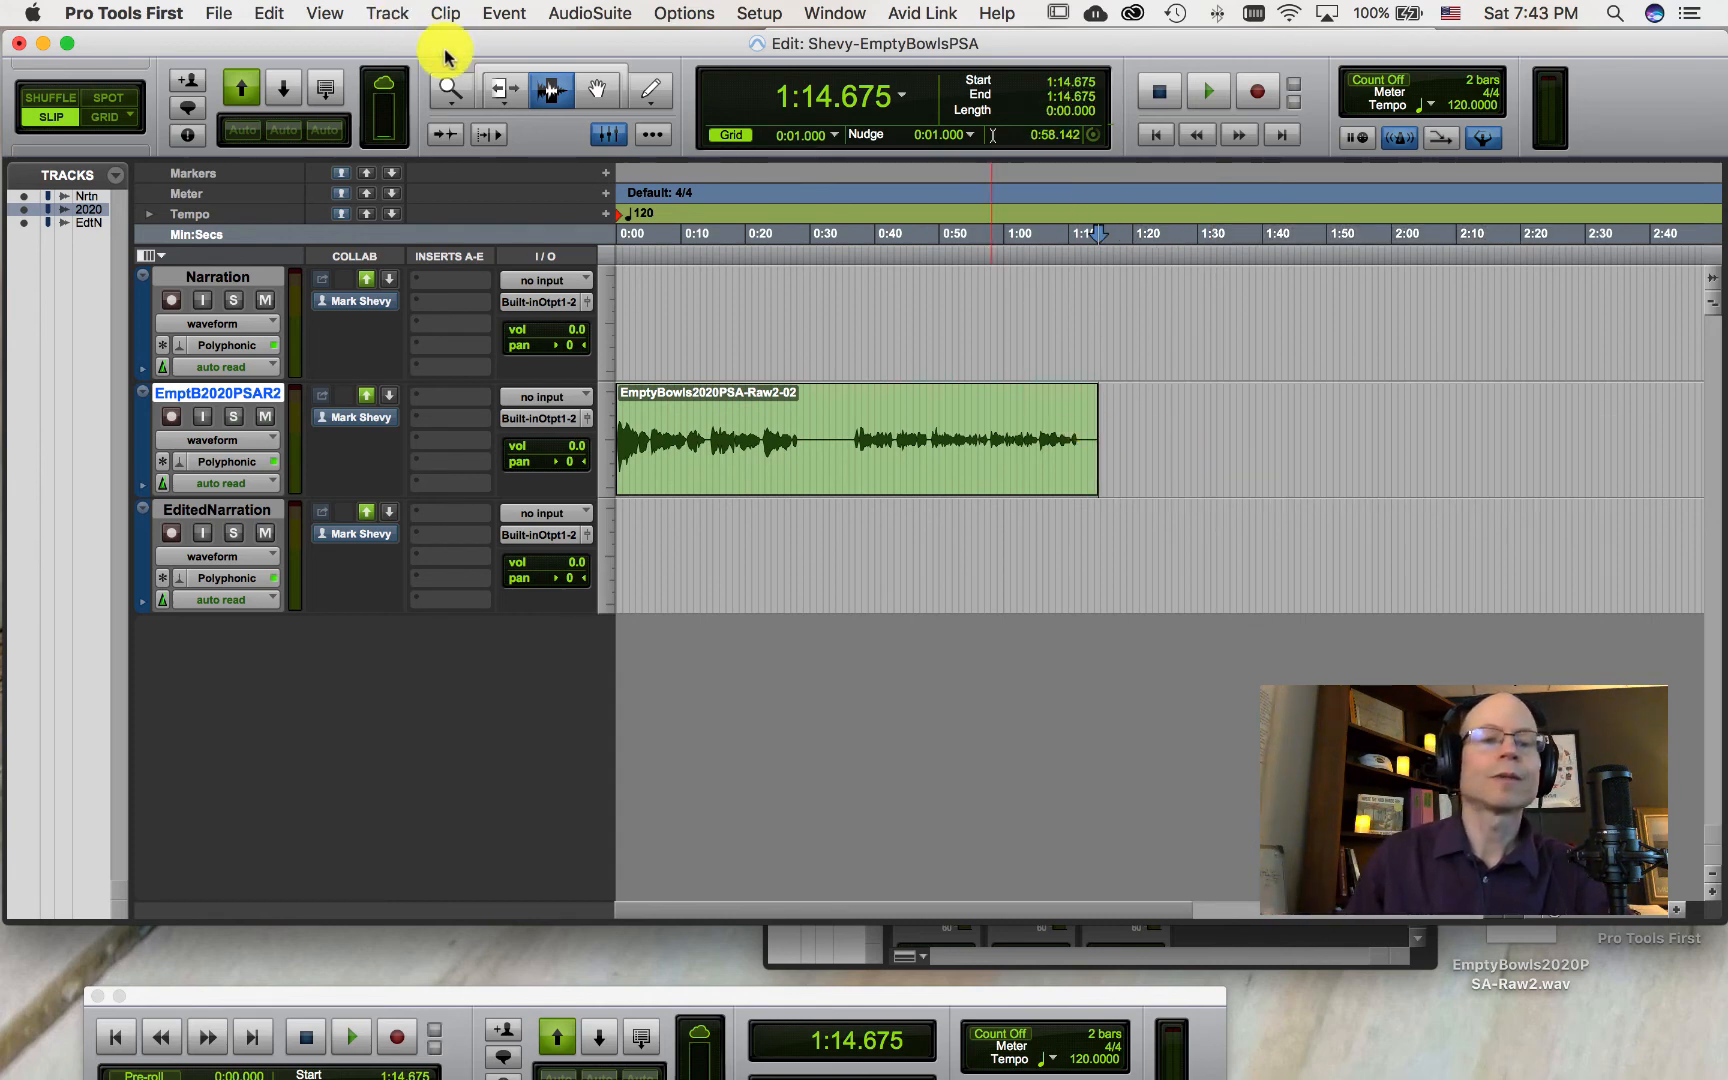
Step: Trim the remaining clip's end back out to its full length of about 2:32.6
{"action": "left_click", "coordinate": [505, 90]}
{"action": "left_click", "coordinate": [1108, 418]}
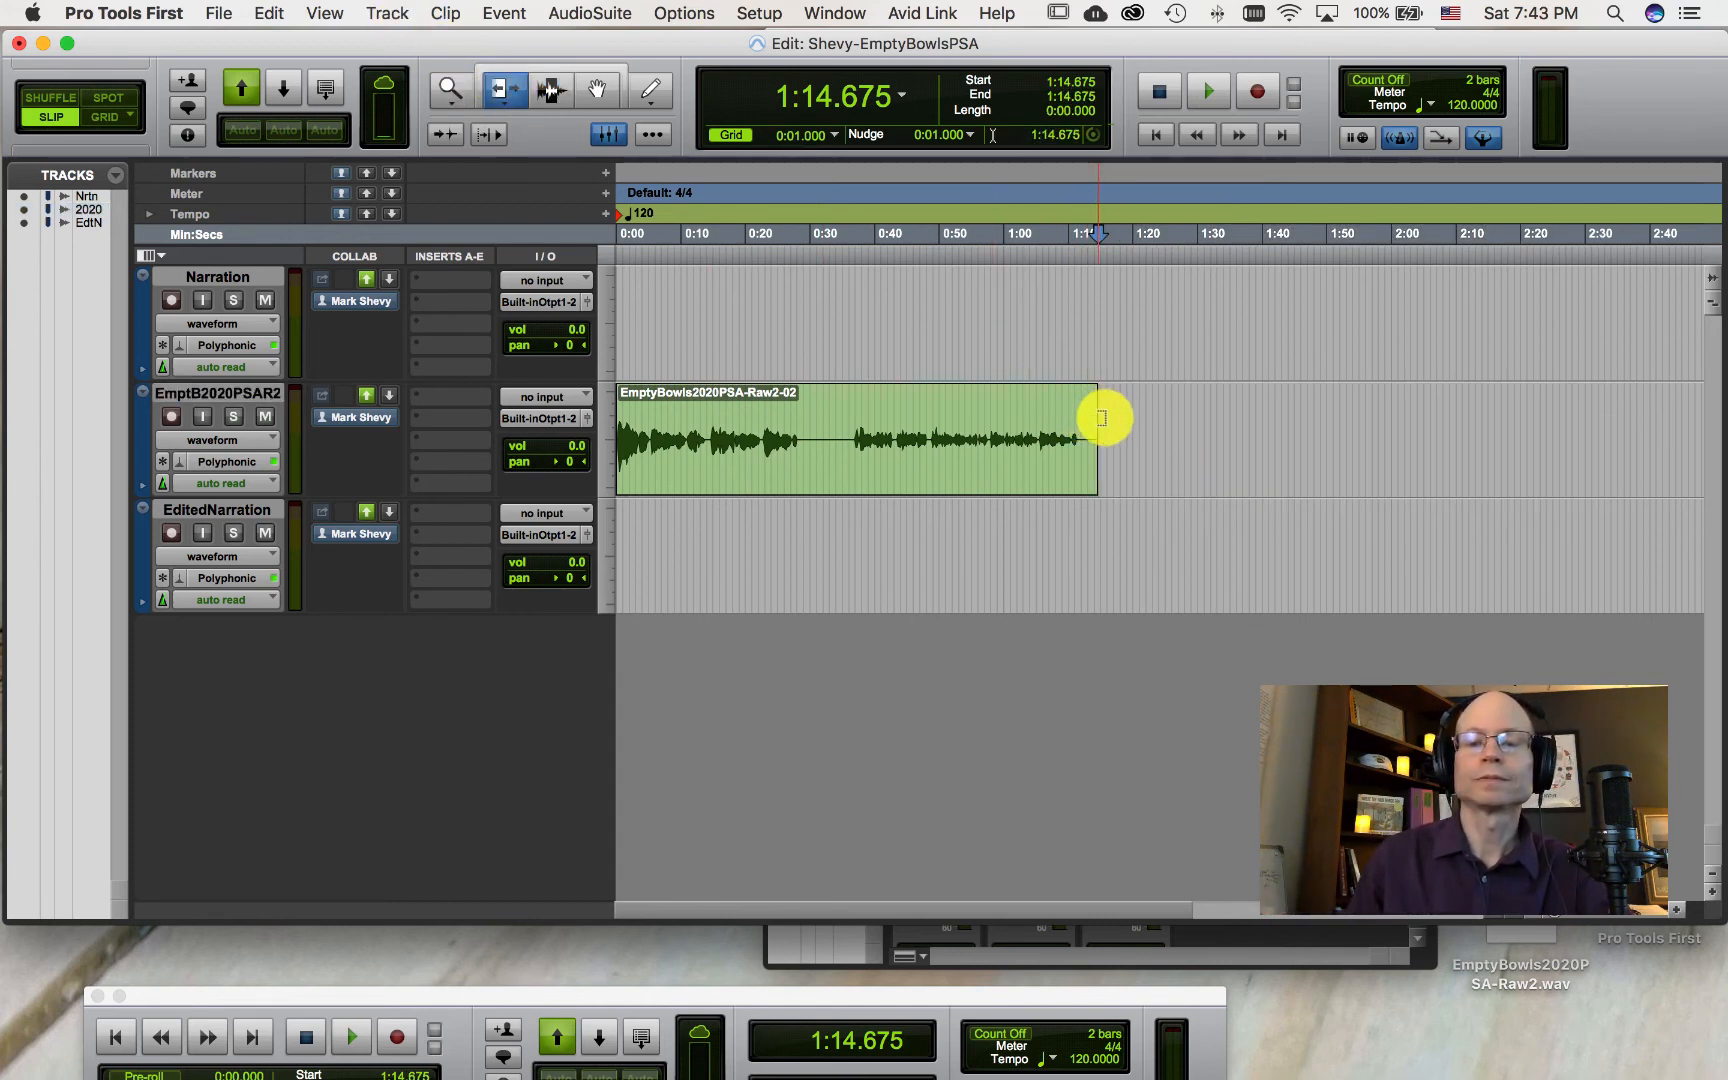
{"action": "left_click_drag", "start_coordinate": [1090, 459], "coordinate": [1474, 475]}
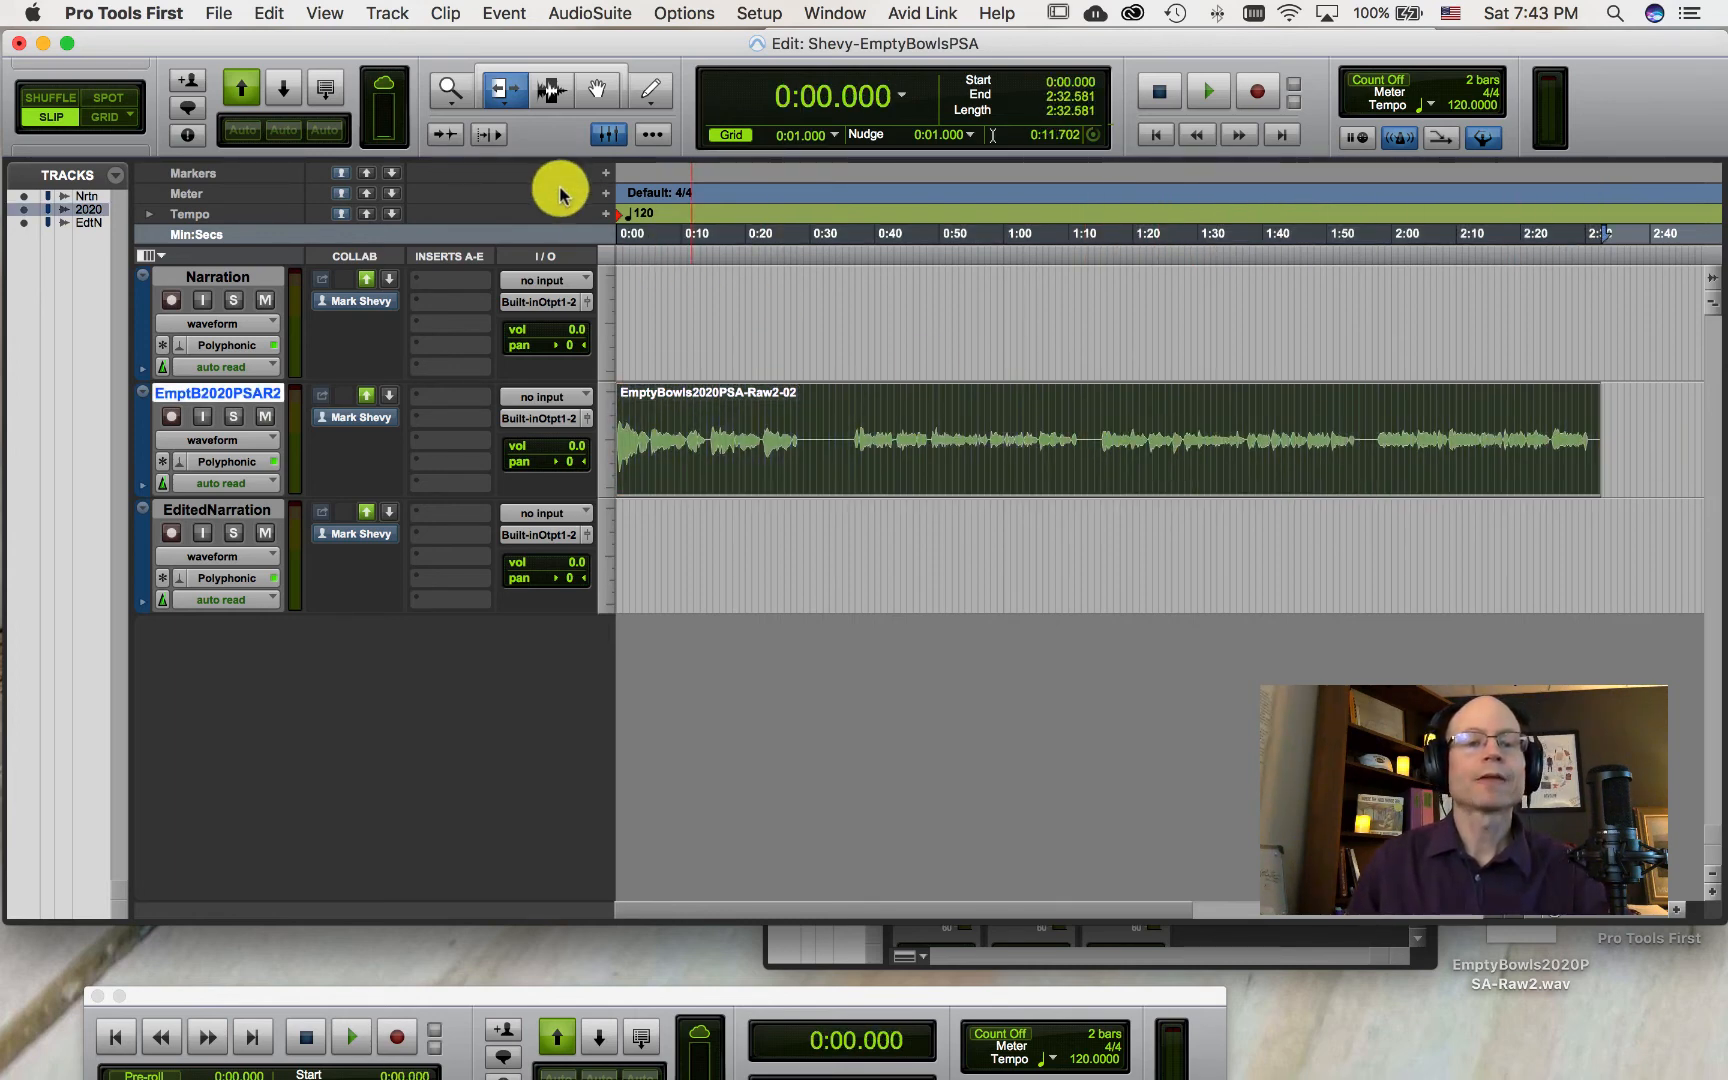
Step: With the Grabber tool, move the clip along the track so it starts at about 0:16
{"action": "left_click", "coordinate": [597, 92]}
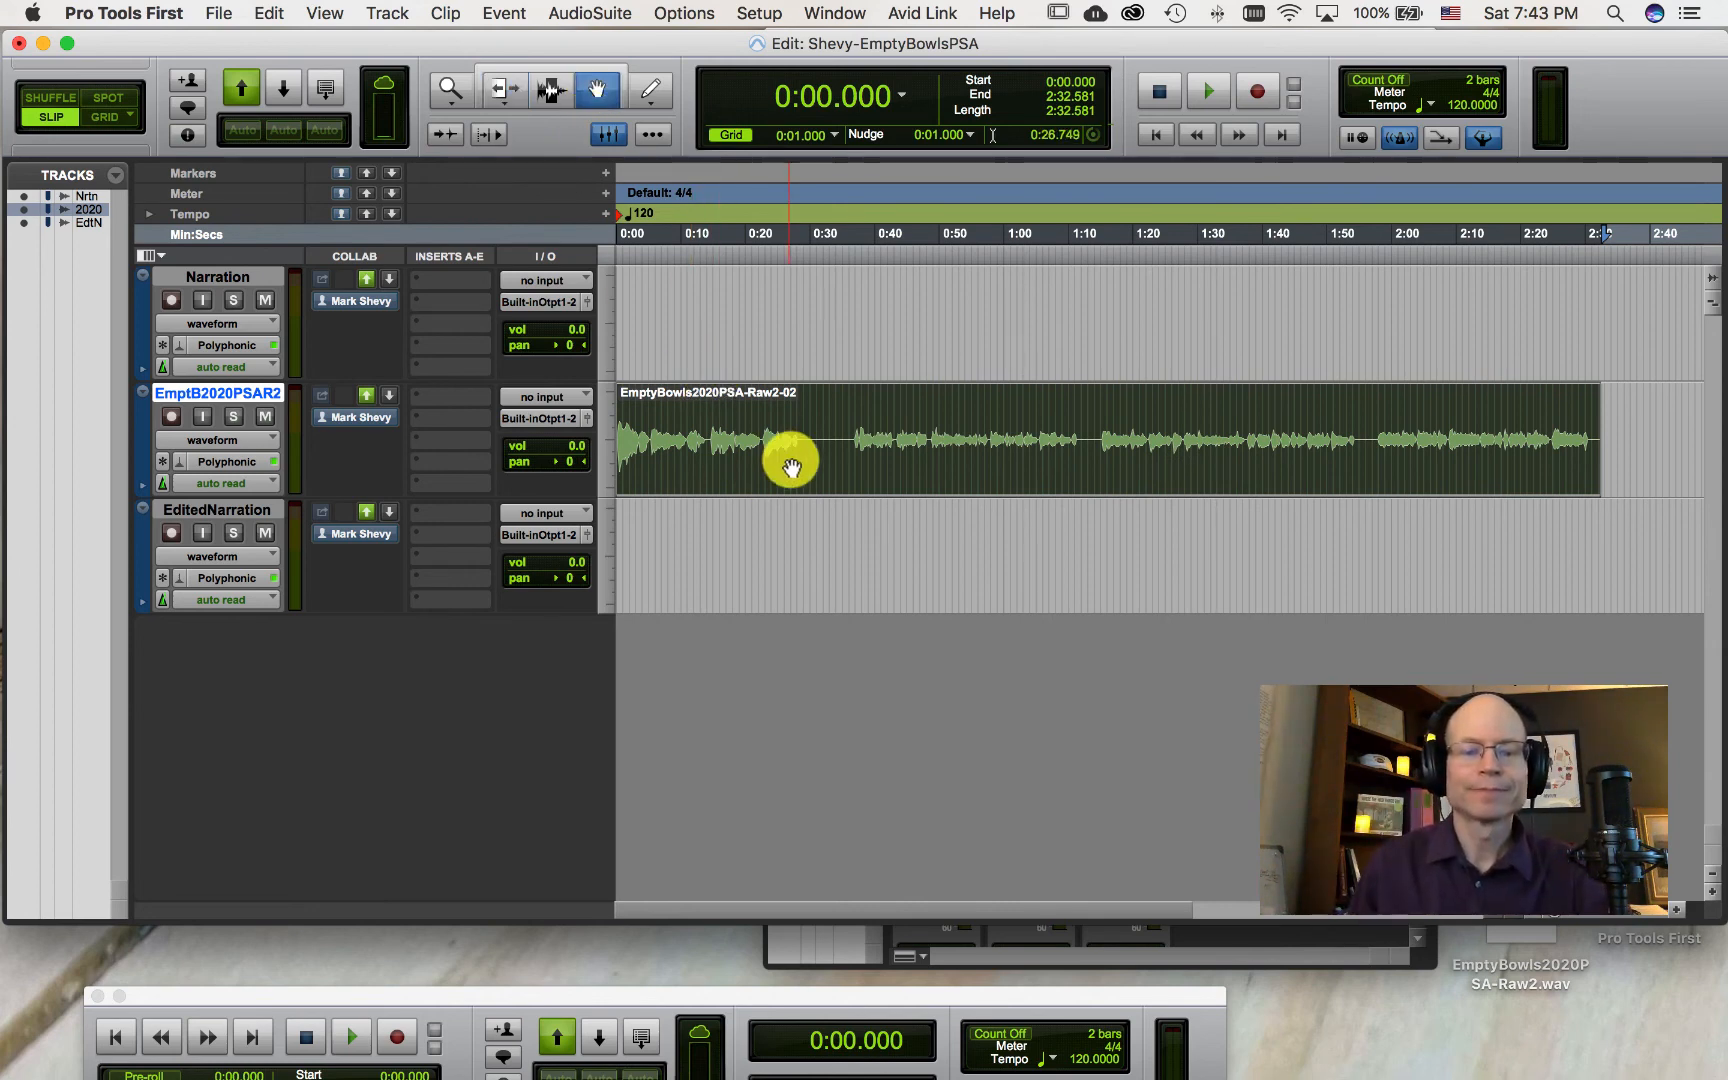
{"action": "left_click_drag", "start_coordinate": [786, 458], "coordinate": [901, 455]}
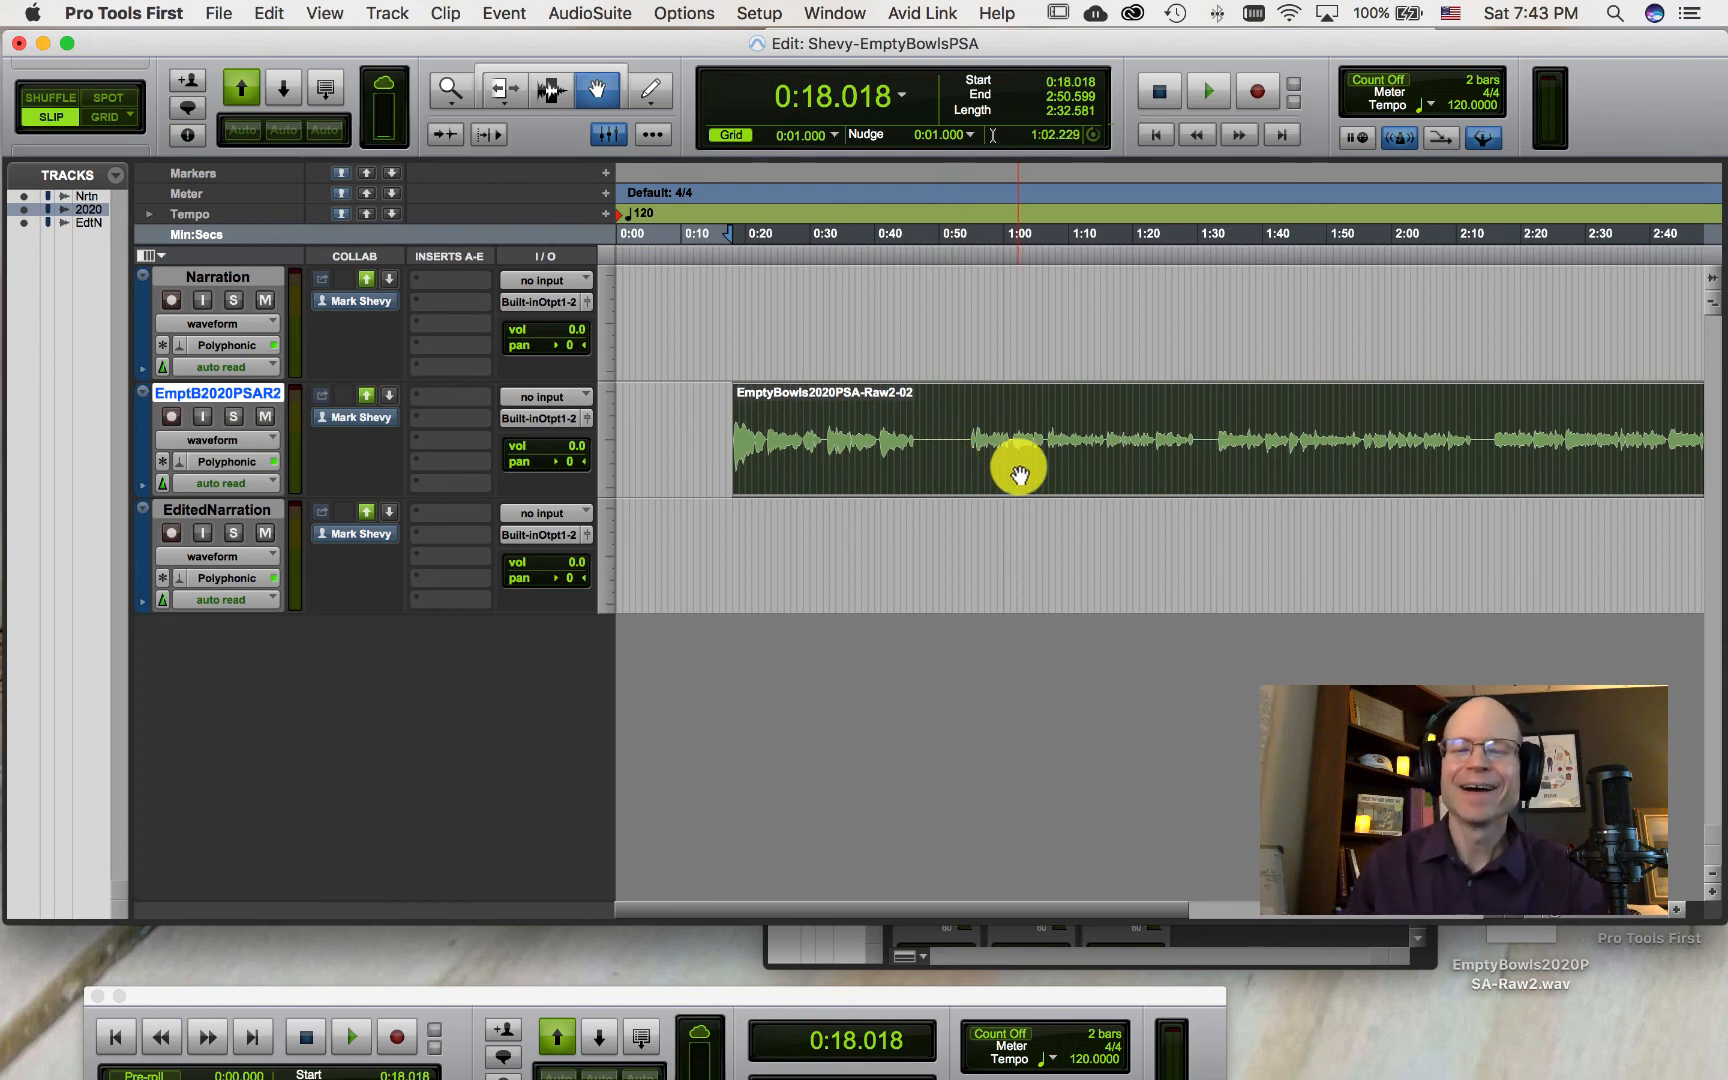
{"action": "left_click_drag", "start_coordinate": [1018, 467], "coordinate": [932, 458]}
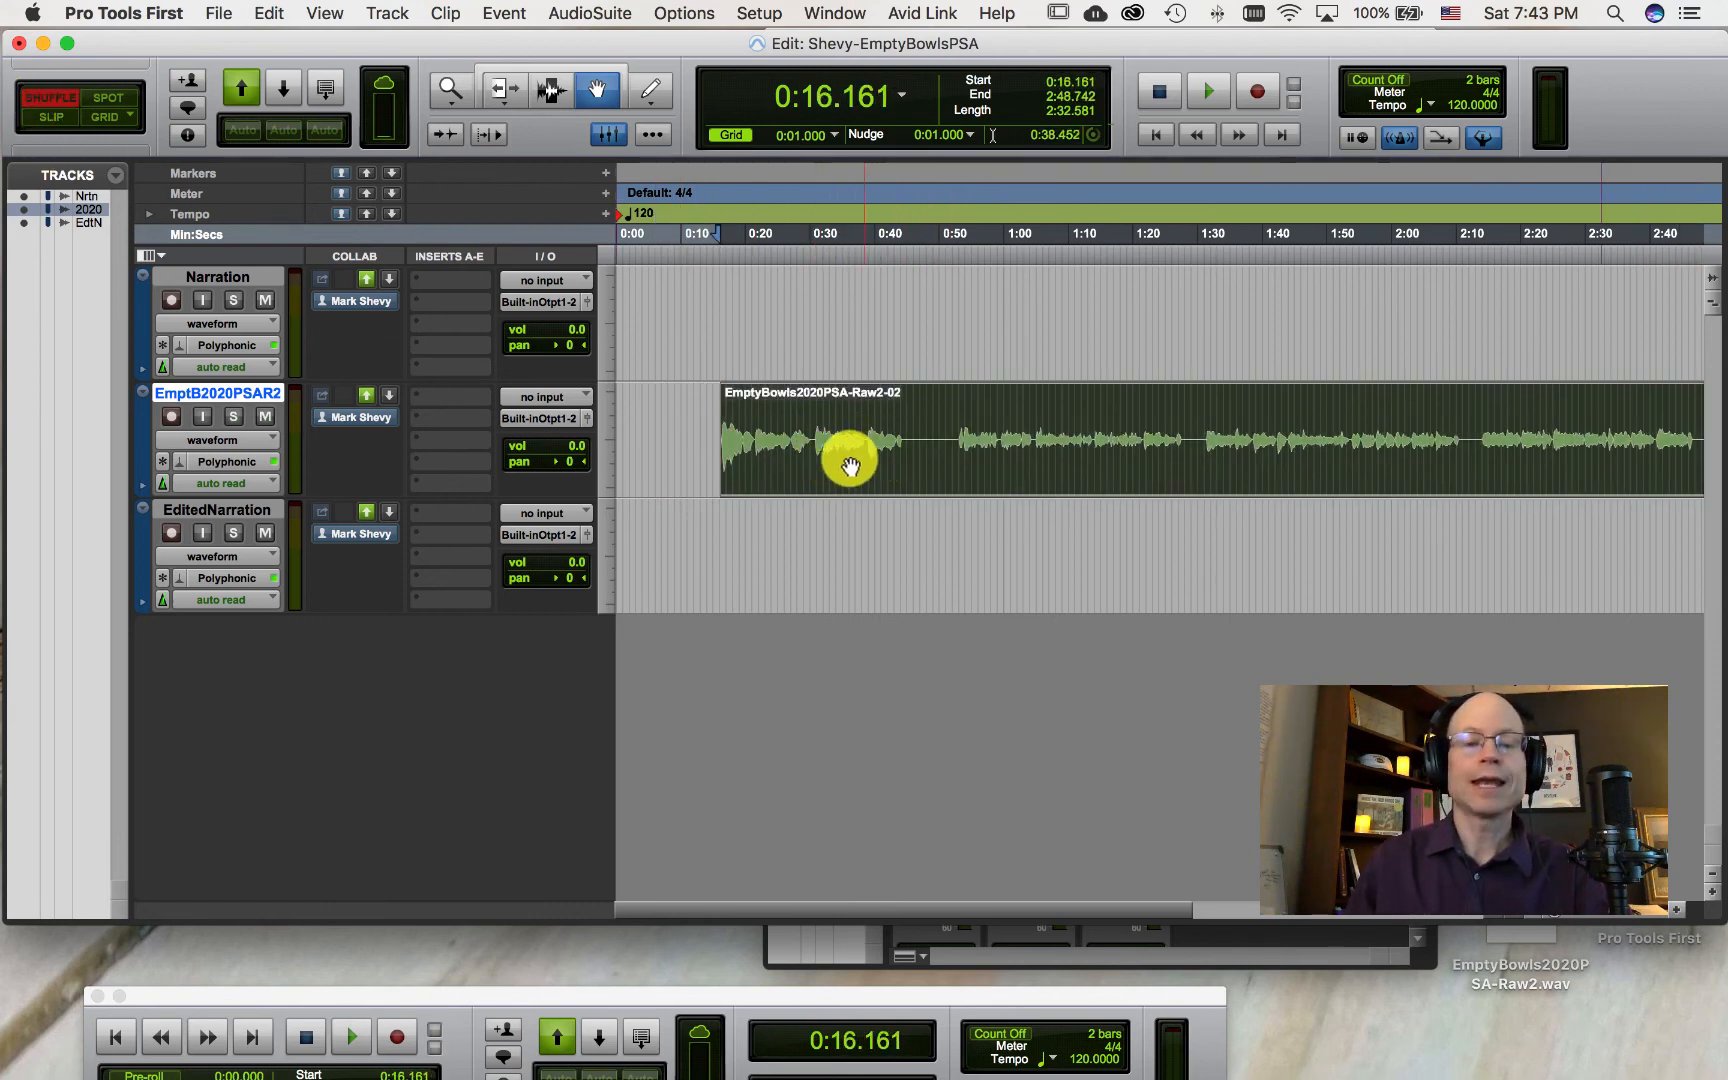
Step: Try dragging the clip in Shuffle mode and switch the edit mode back to Slip
{"action": "left_click_drag", "start_coordinate": [841, 455], "coordinate": [906, 470]}
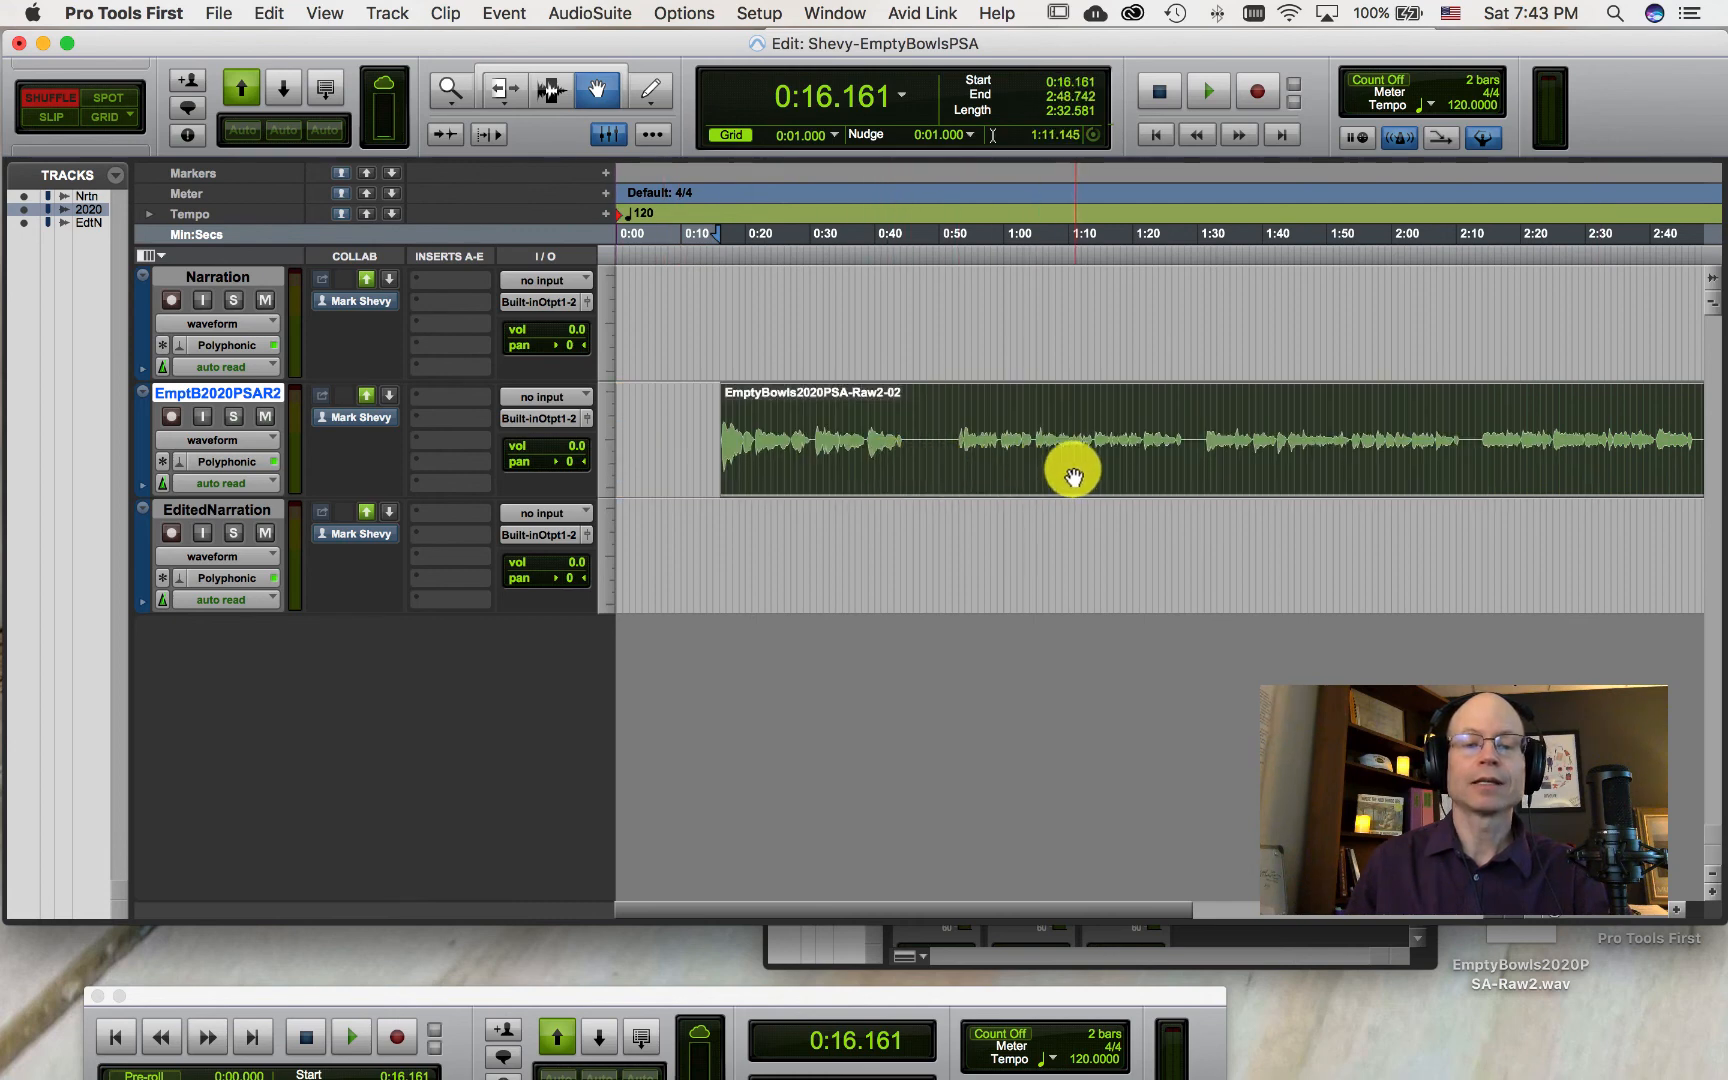
{"action": "left_click", "coordinate": [60, 120]}
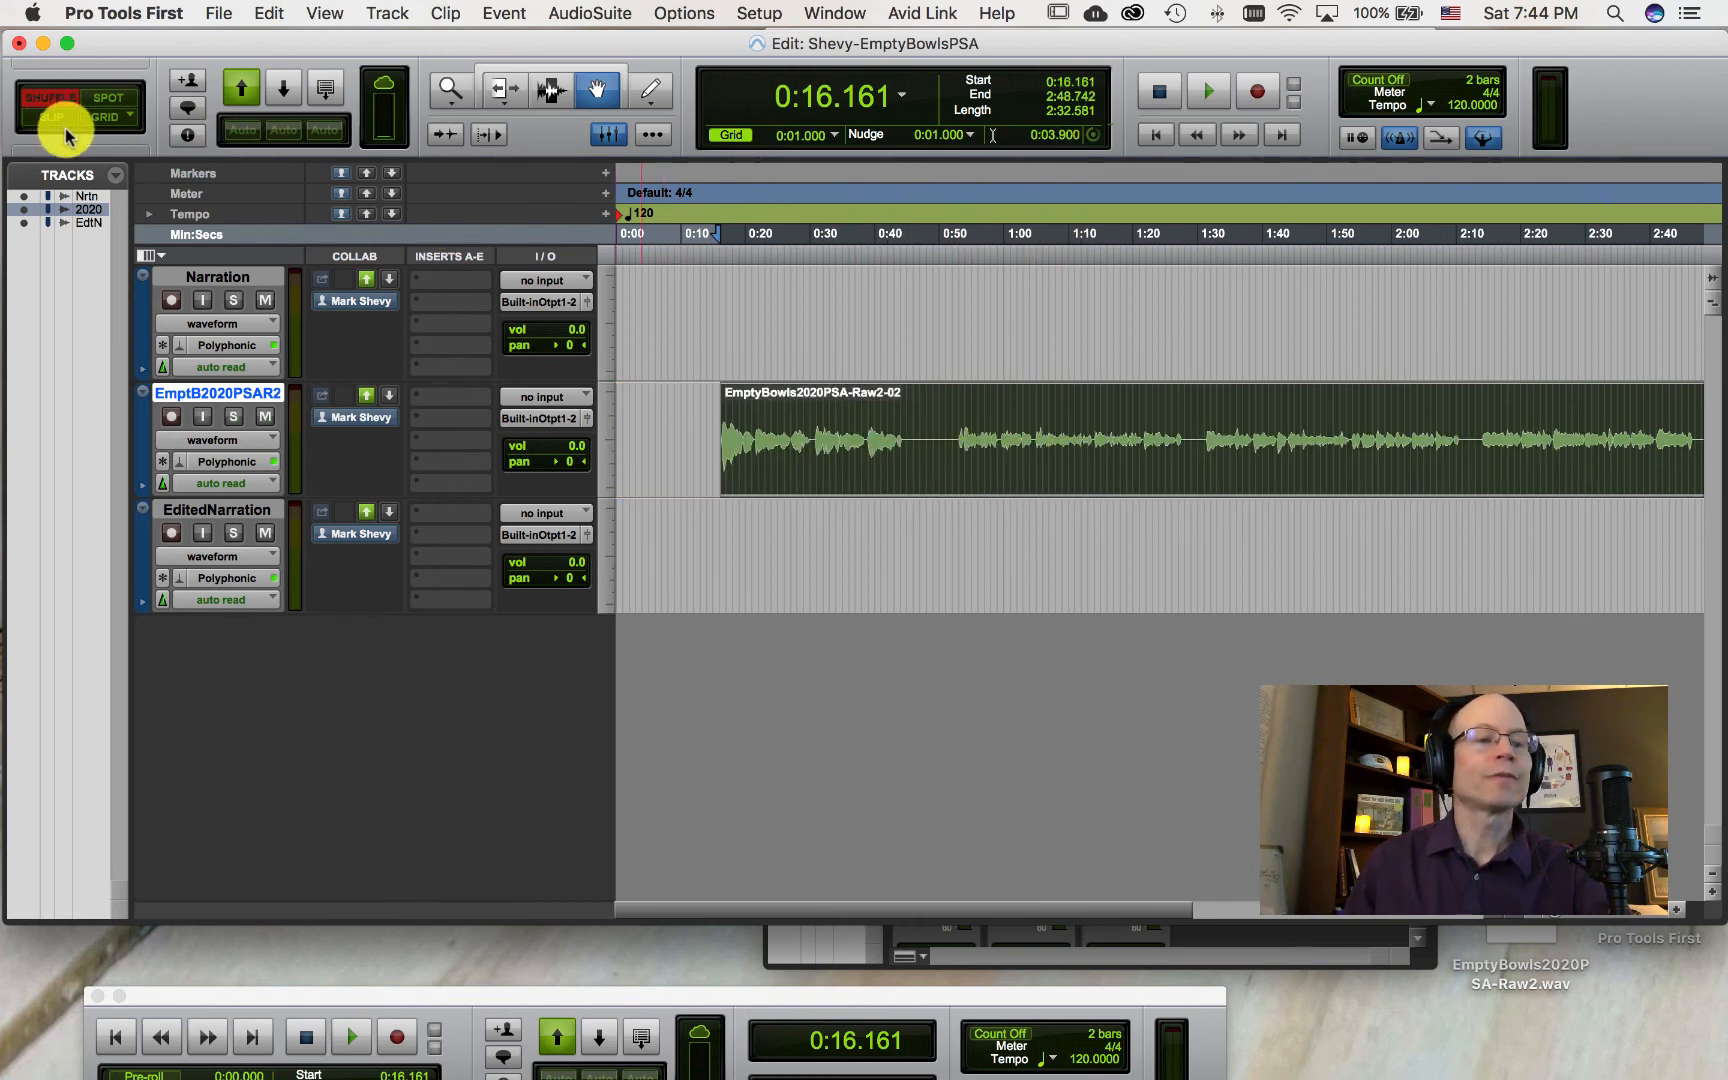
Step: Select the clip from about 0:51 to 1:30, delete that range and undo the deletion
{"action": "left_click", "coordinate": [553, 92]}
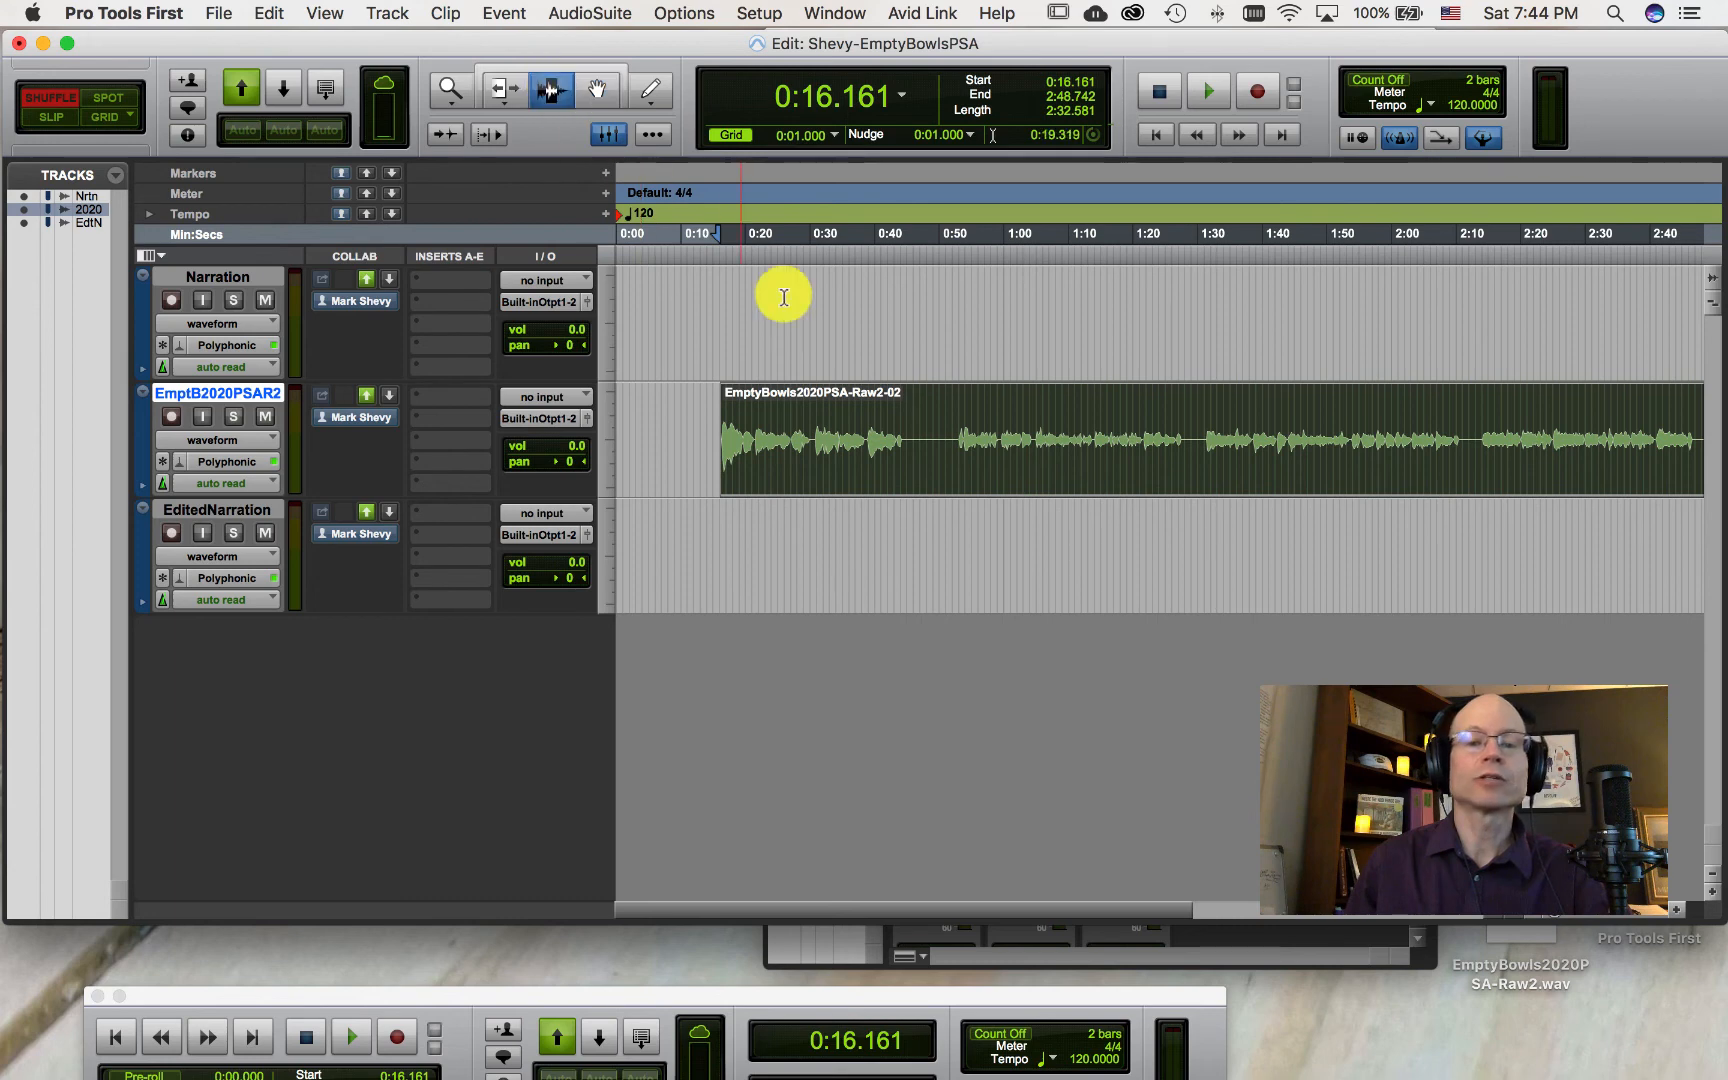
{"action": "left_click_drag", "start_coordinate": [948, 430], "coordinate": [1203, 416]}
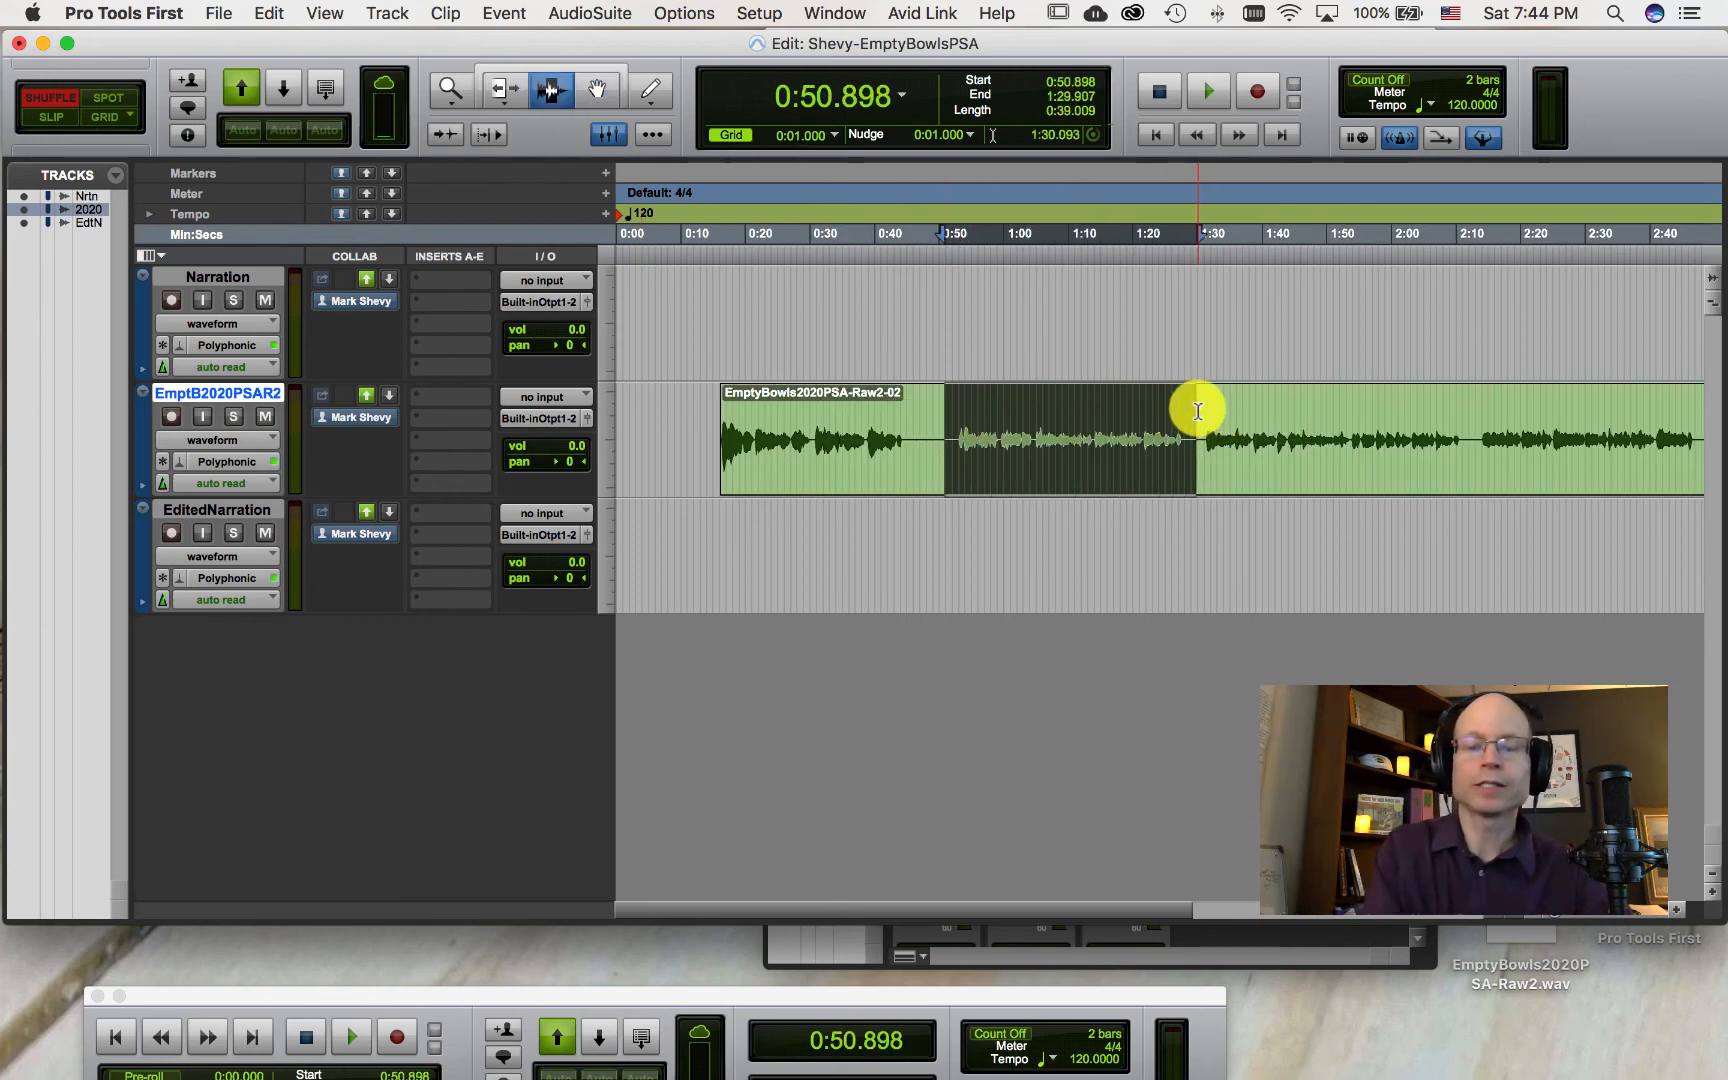
{"action": "key", "text": "Delete"}
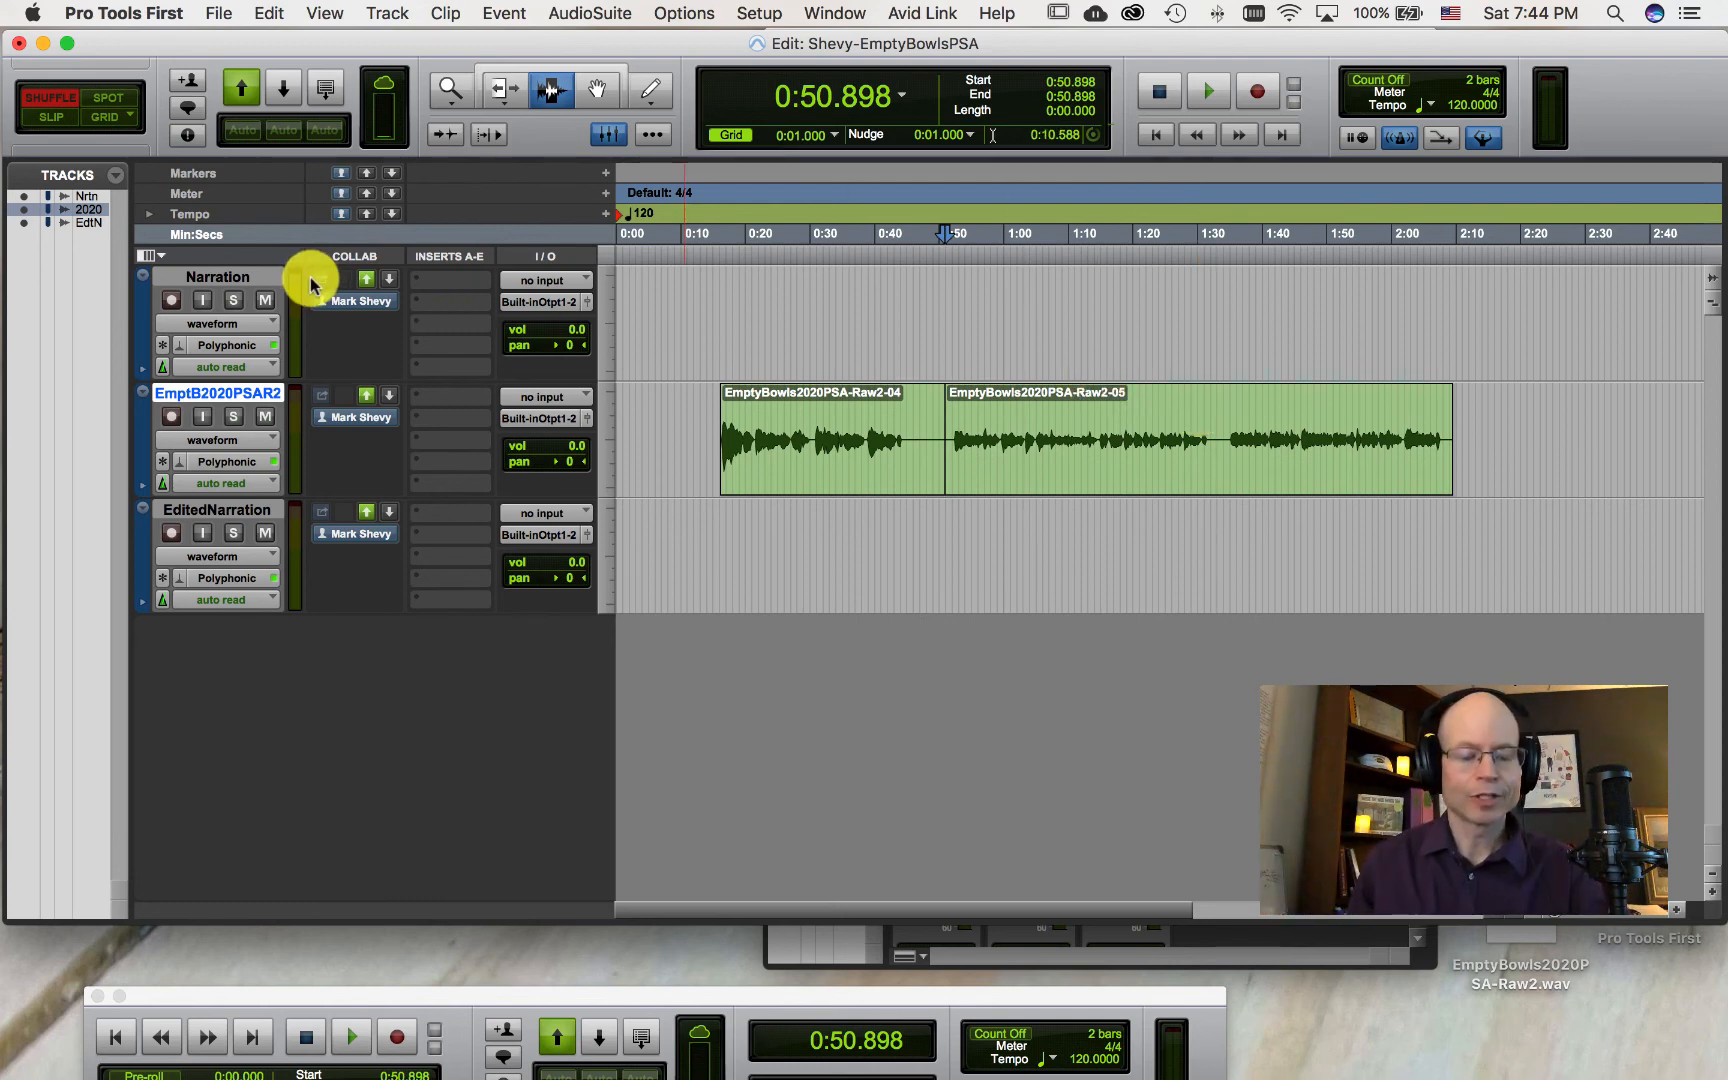
{"action": "key", "text": "super+z"}
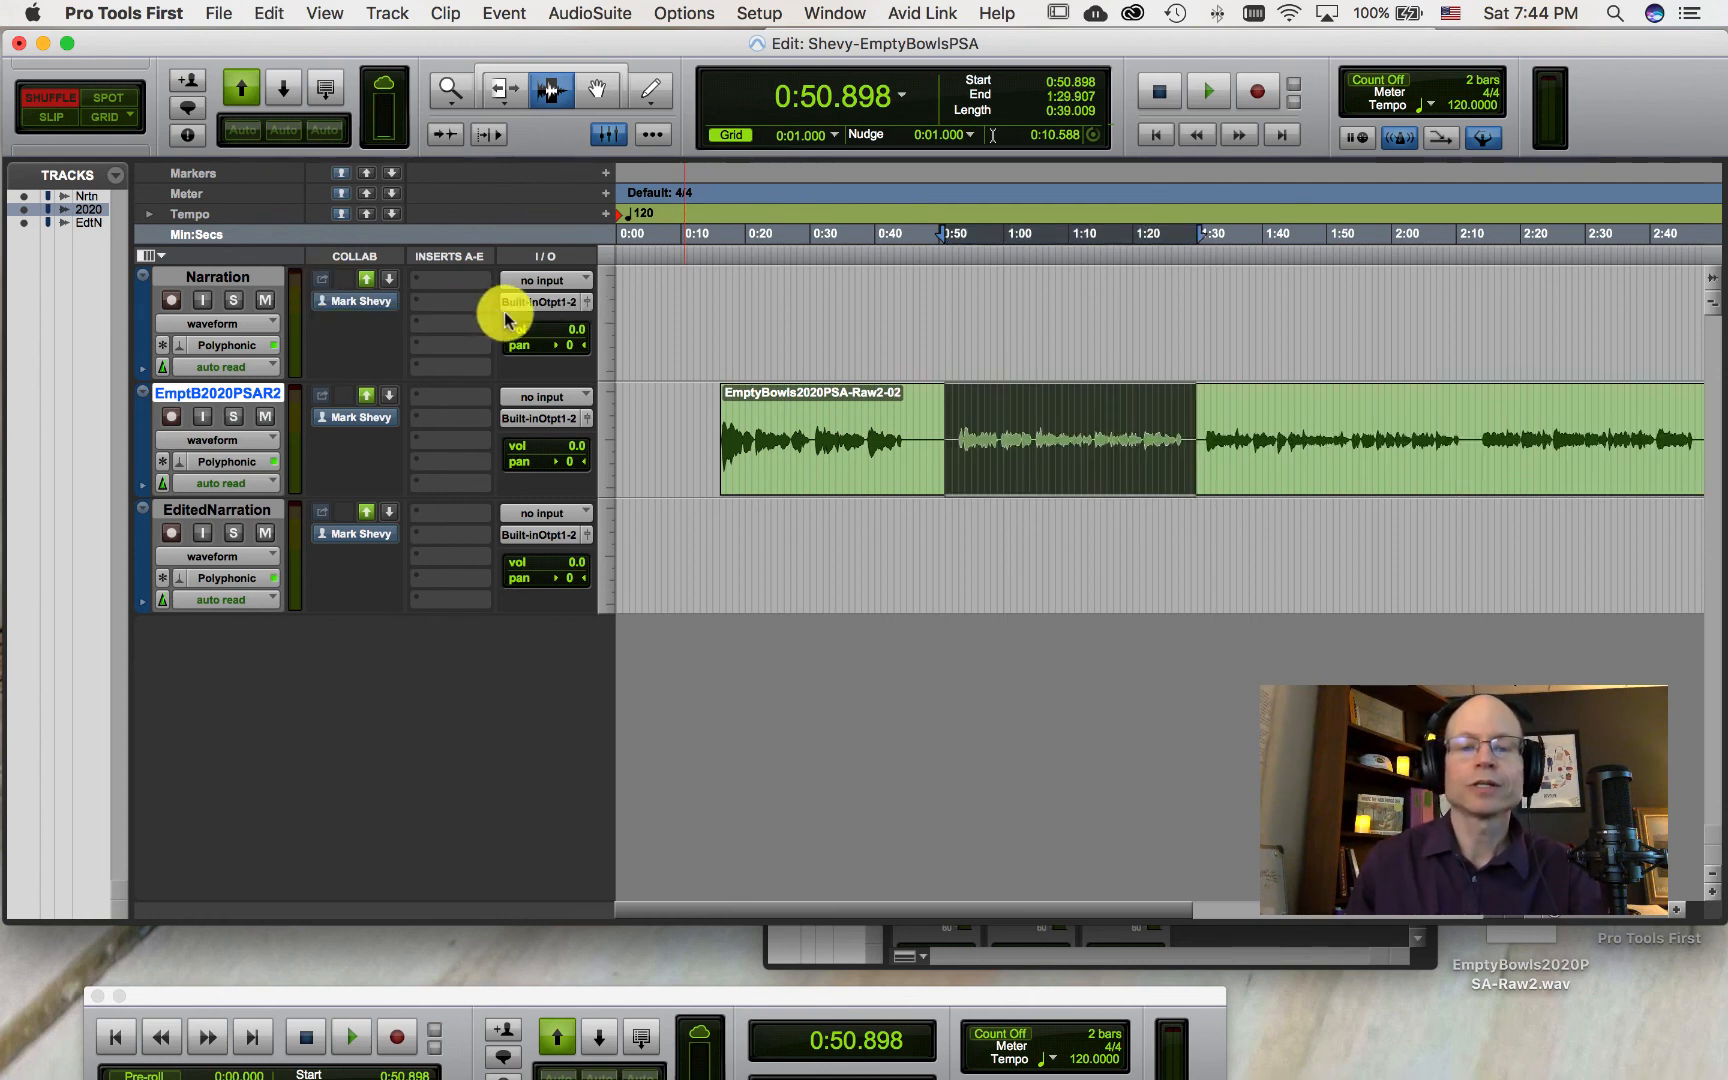
Step: Switch to the Smart Tool and move the clip back so it starts at 0:00
{"action": "left_click", "coordinate": [943, 532]}
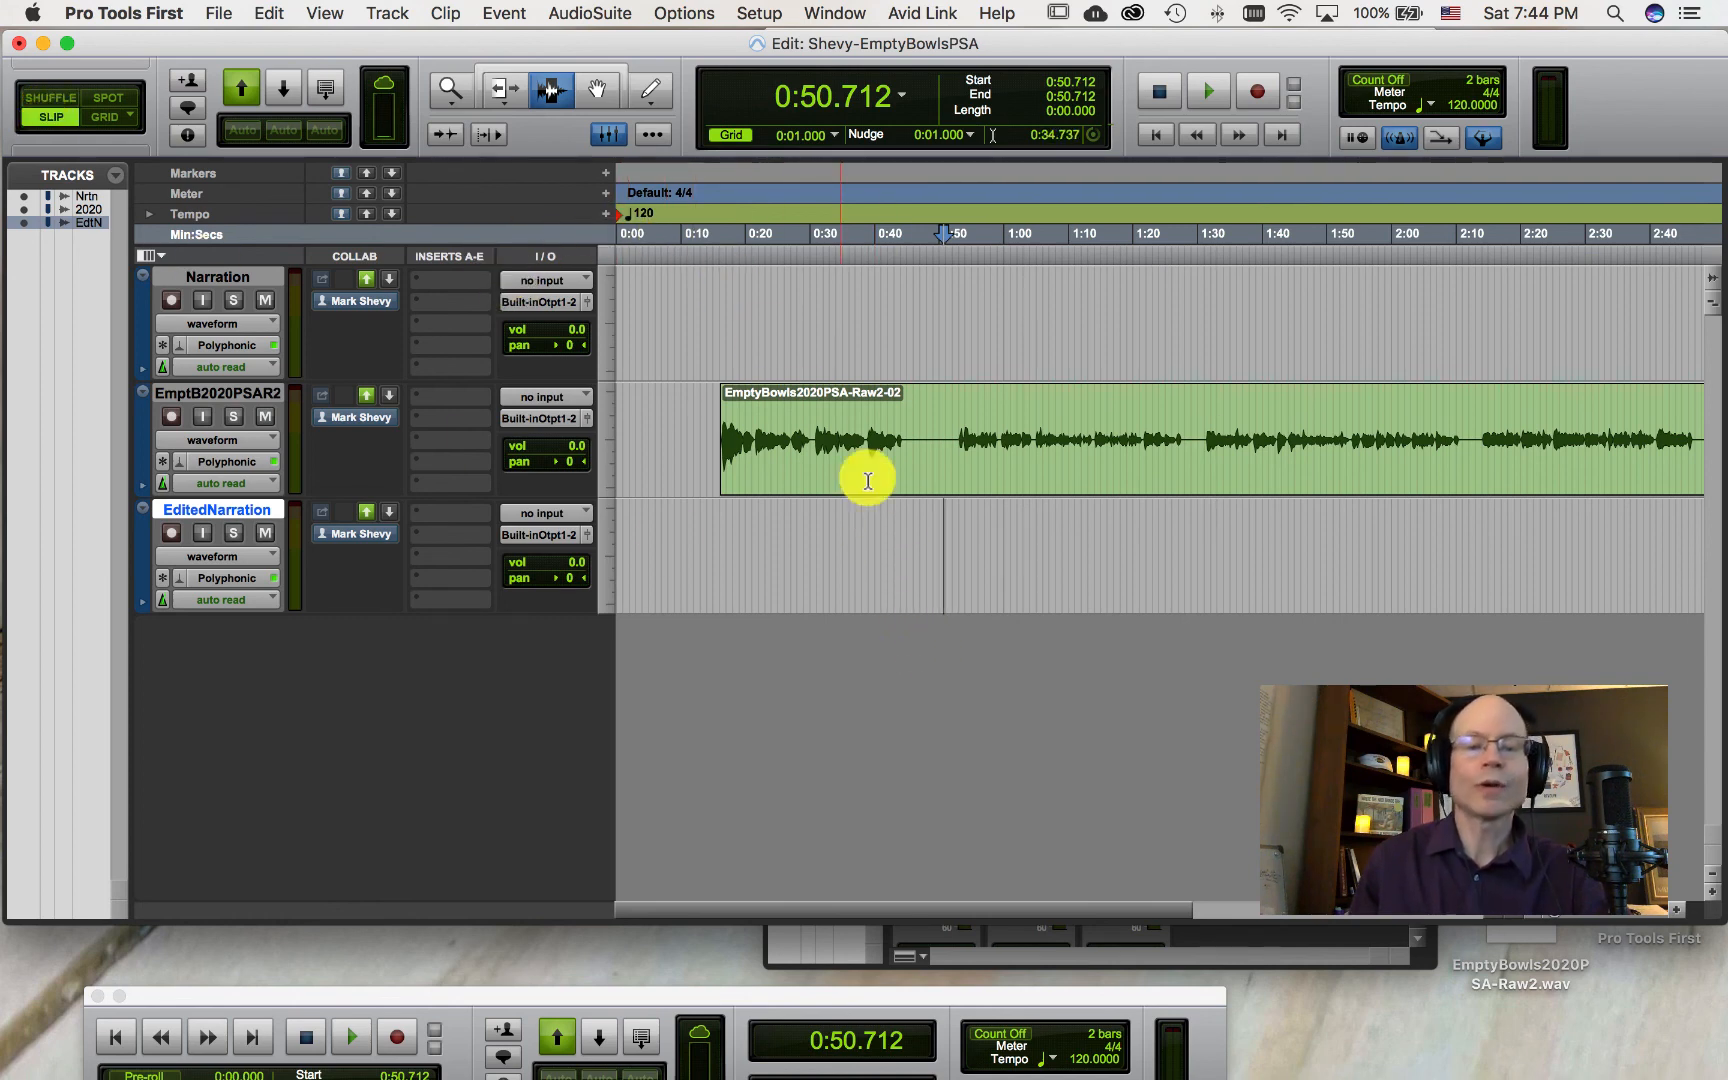
{"action": "left_click", "coordinate": [549, 66]}
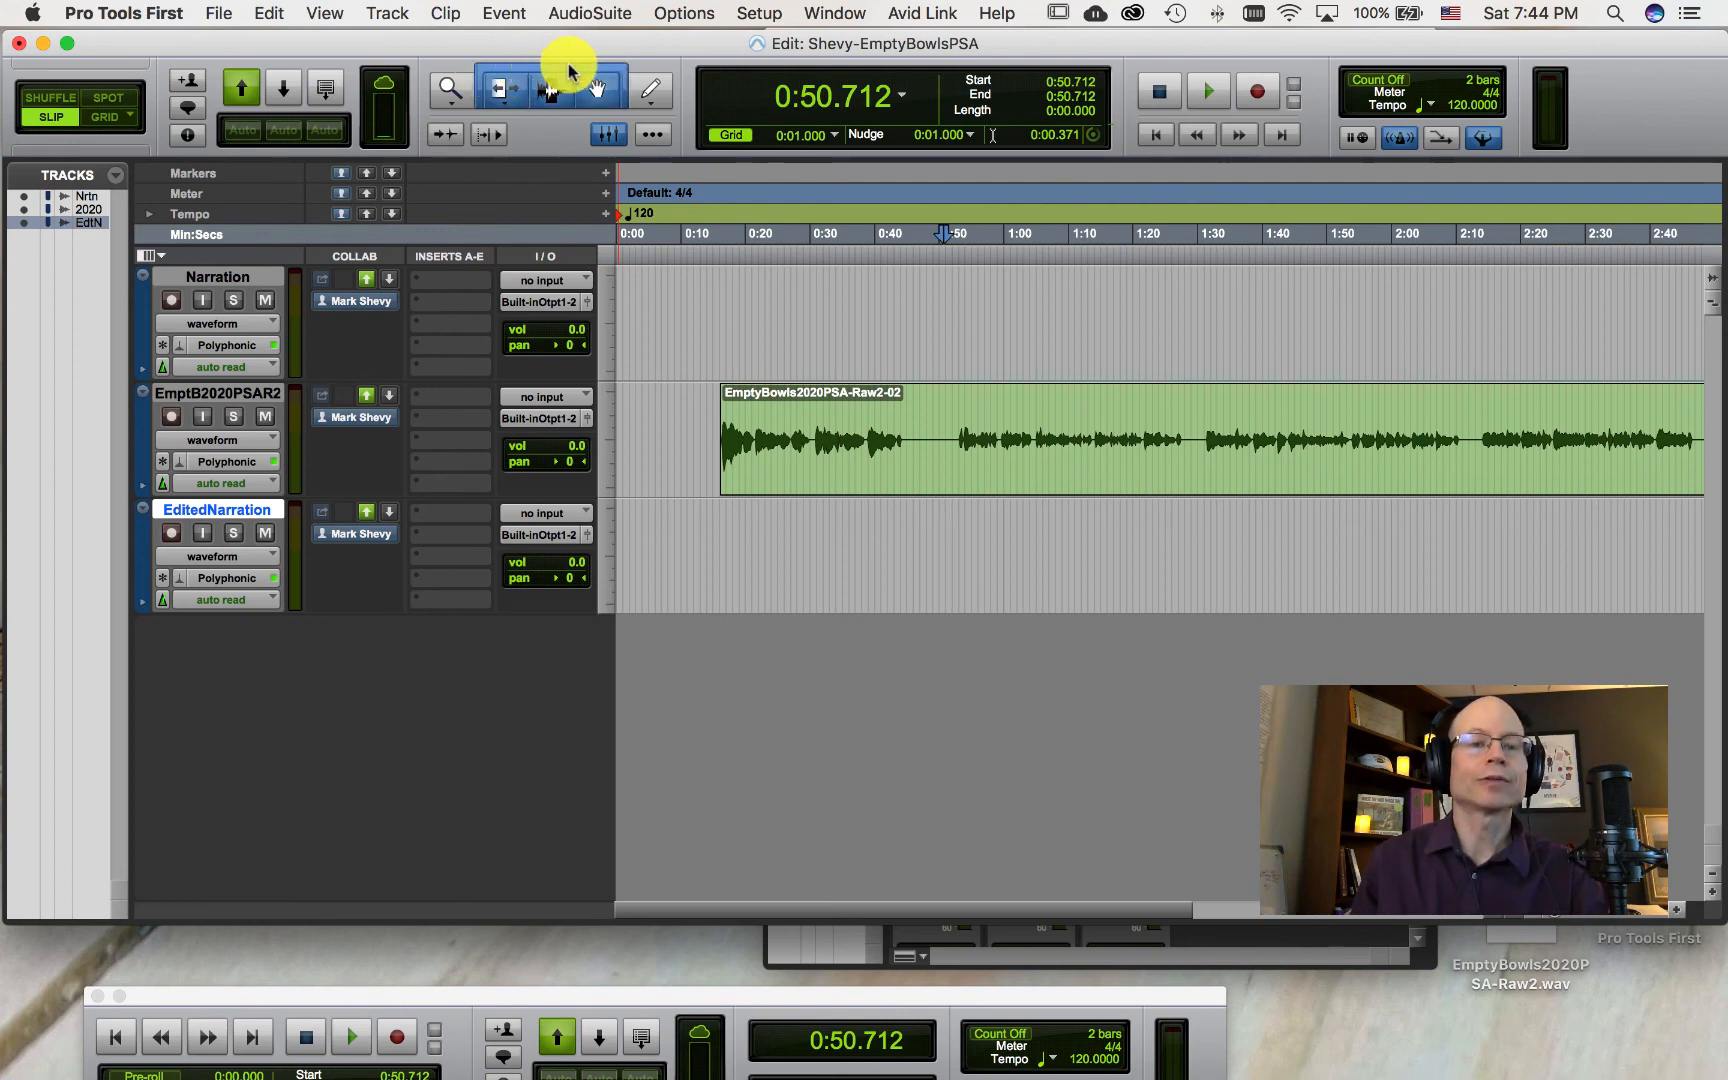
{"action": "left_click_drag", "start_coordinate": [962, 465], "coordinate": [787, 459]}
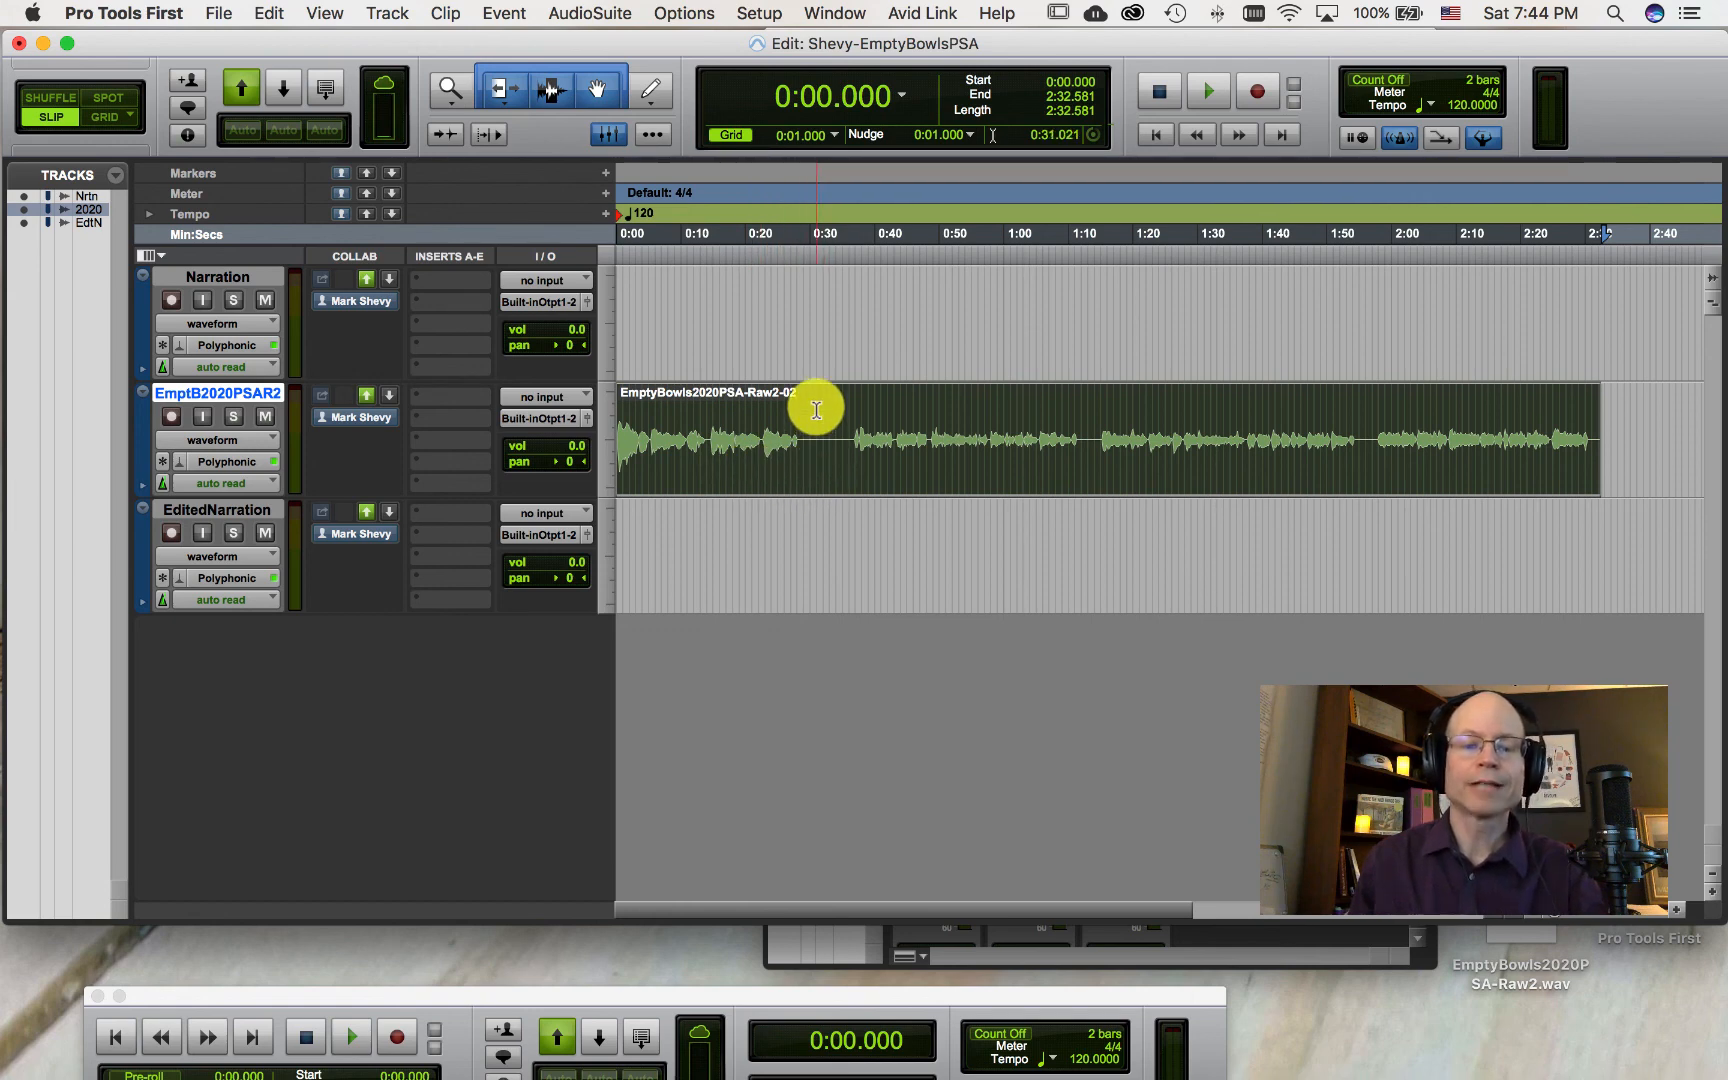
Step: Try selecting part of the clip and then the whole clip with the Smart Tool, then return to the Selector tool
{"action": "left_click_drag", "start_coordinate": [818, 401], "coordinate": [880, 418]}
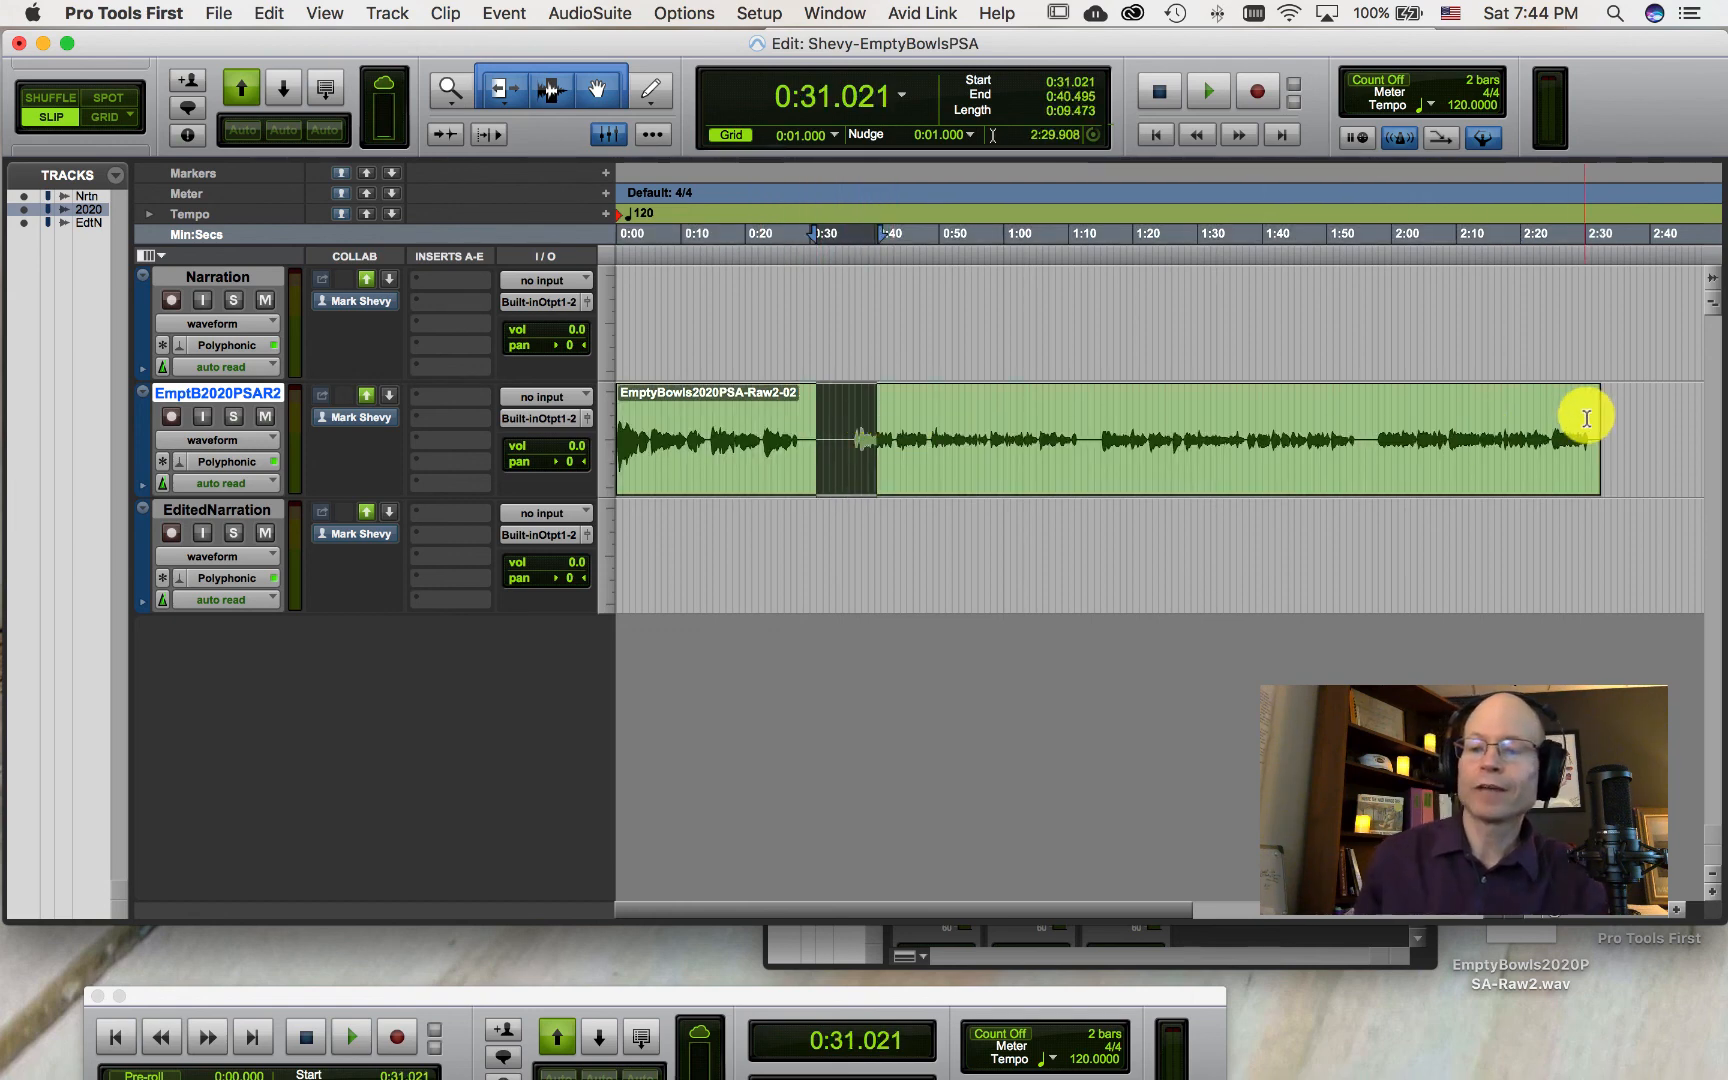
{"action": "left_click_drag", "start_coordinate": [1589, 418], "coordinate": [1627, 430]}
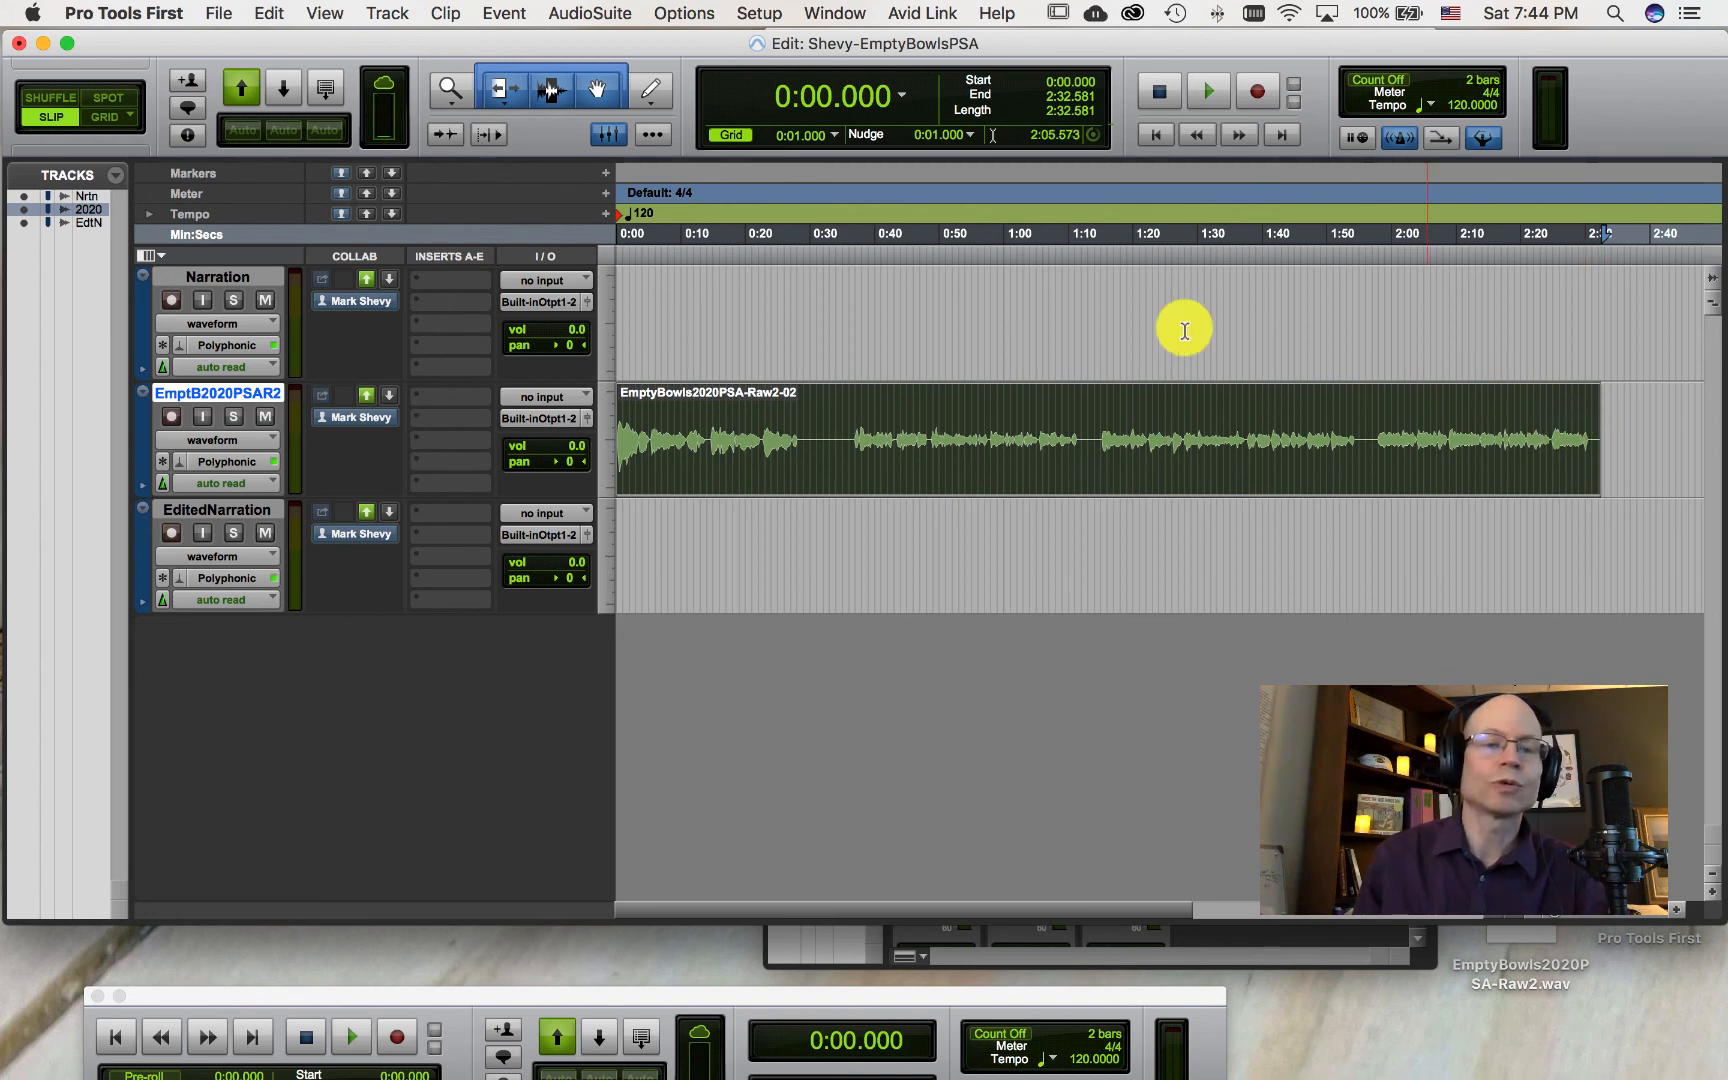
{"action": "left_click", "coordinate": [500, 92]}
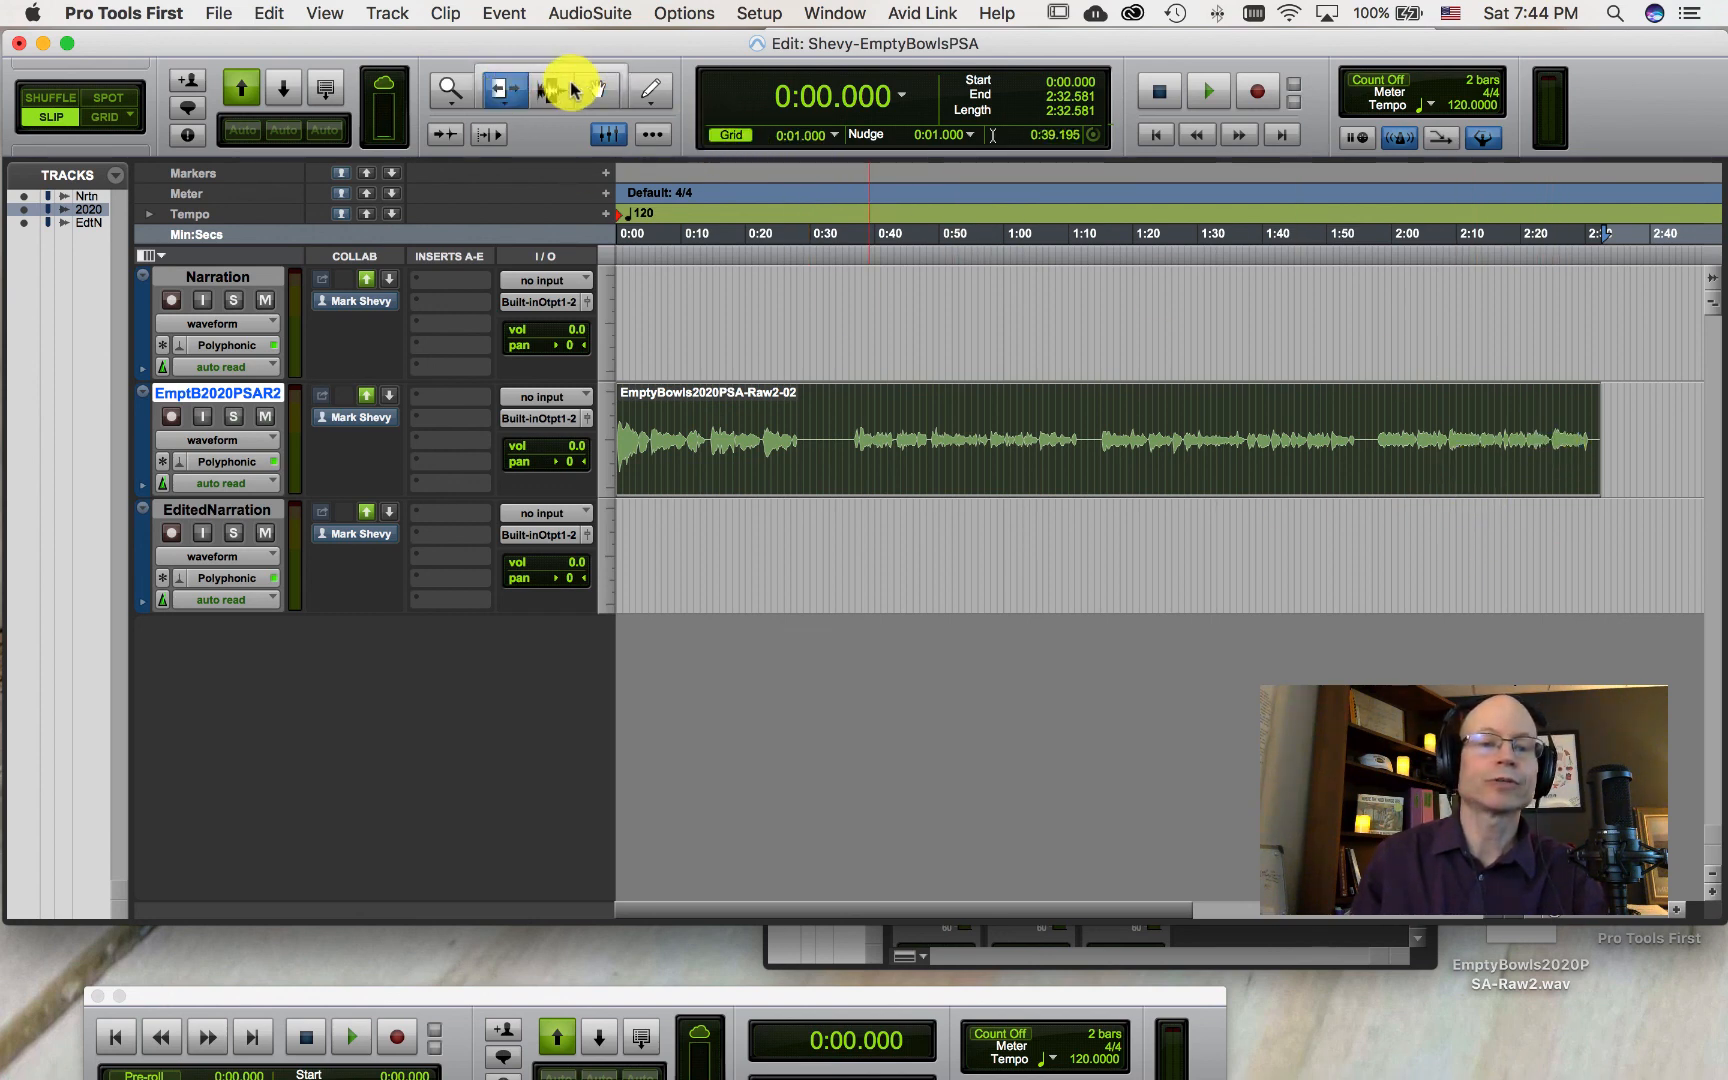
{"action": "left_click", "coordinate": [540, 88]}
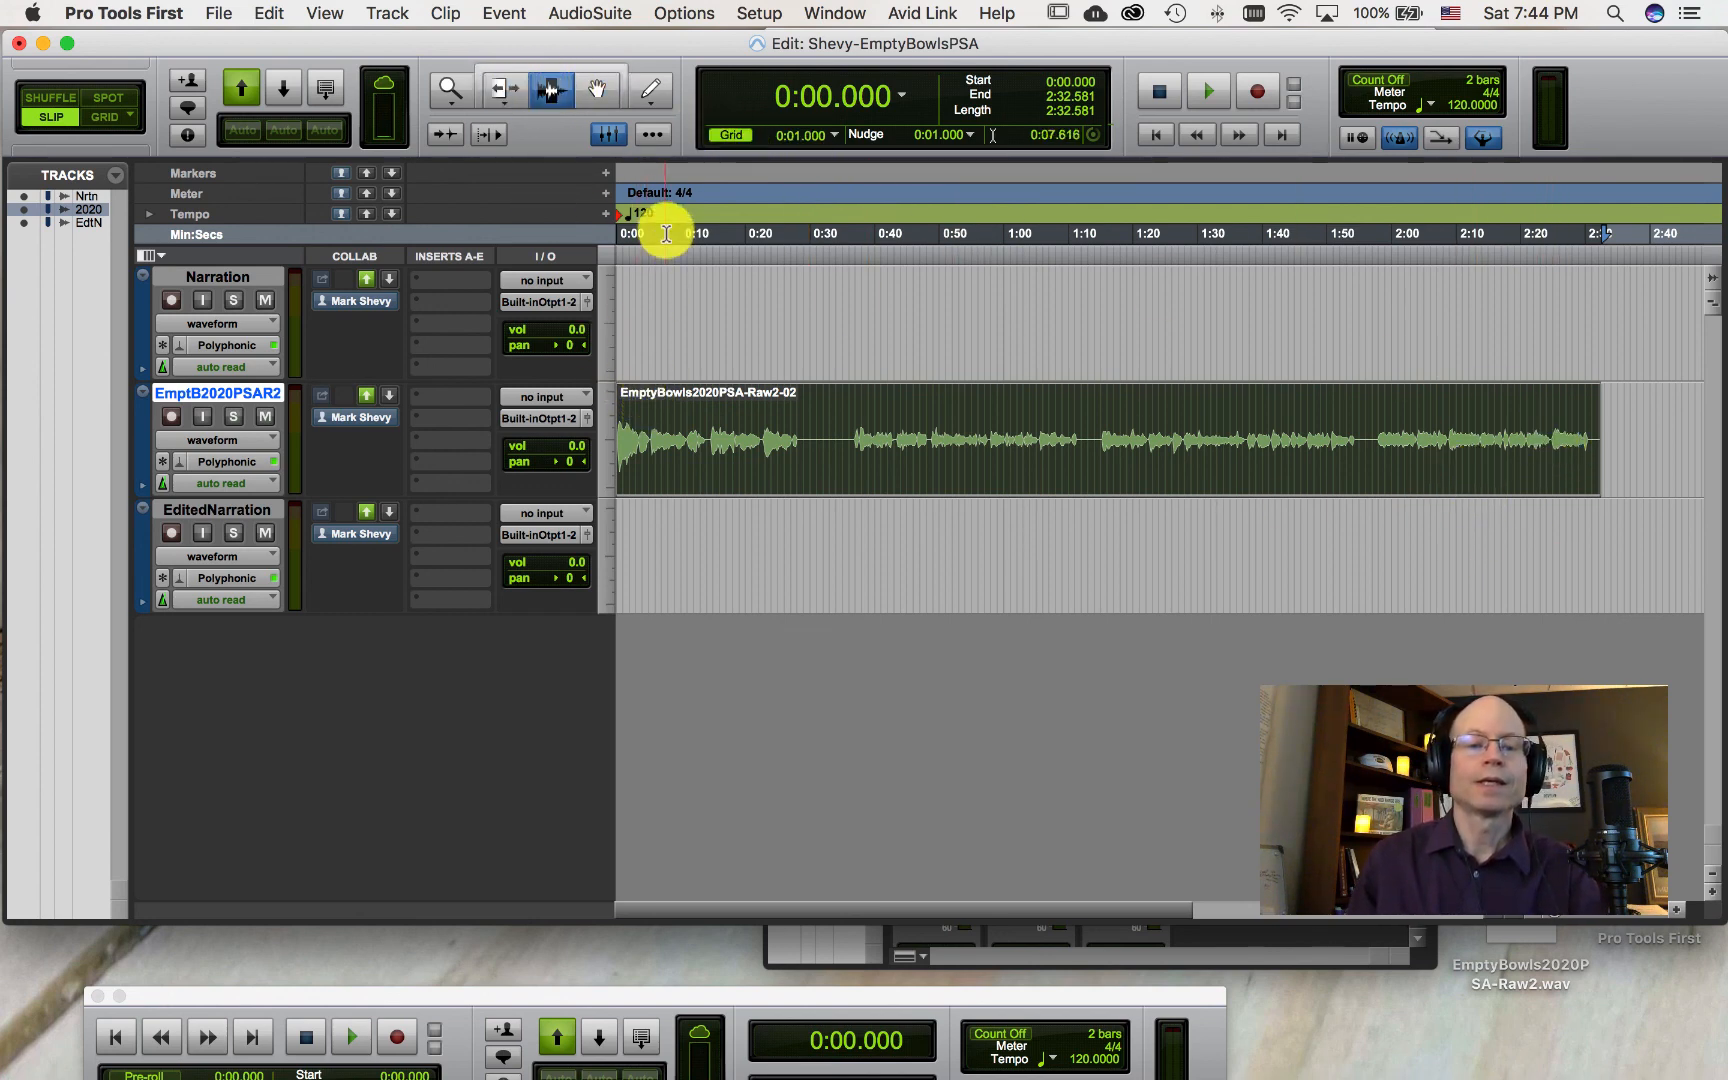
Step: Play back and stop the narration from cursor positions at about 0:03, 0:41, 1:18 and 2:01
{"action": "left_click", "coordinate": [635, 218]}
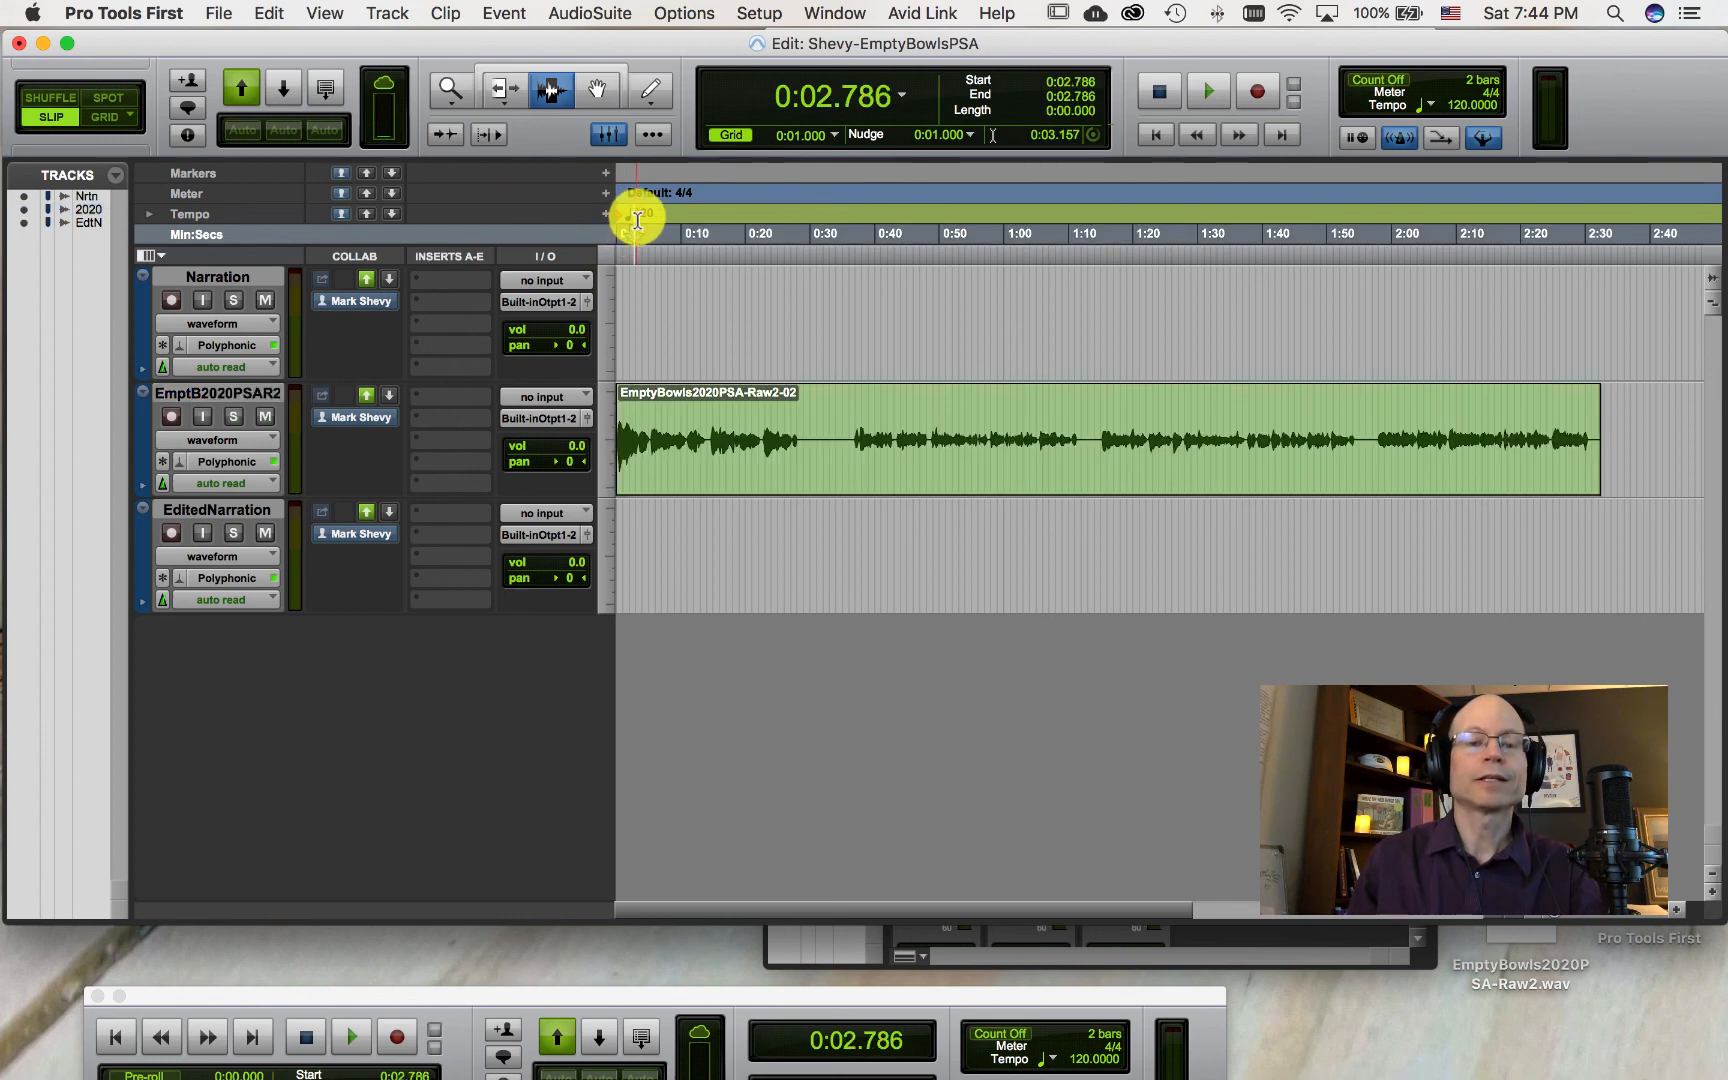
{"action": "key", "text": "space"}
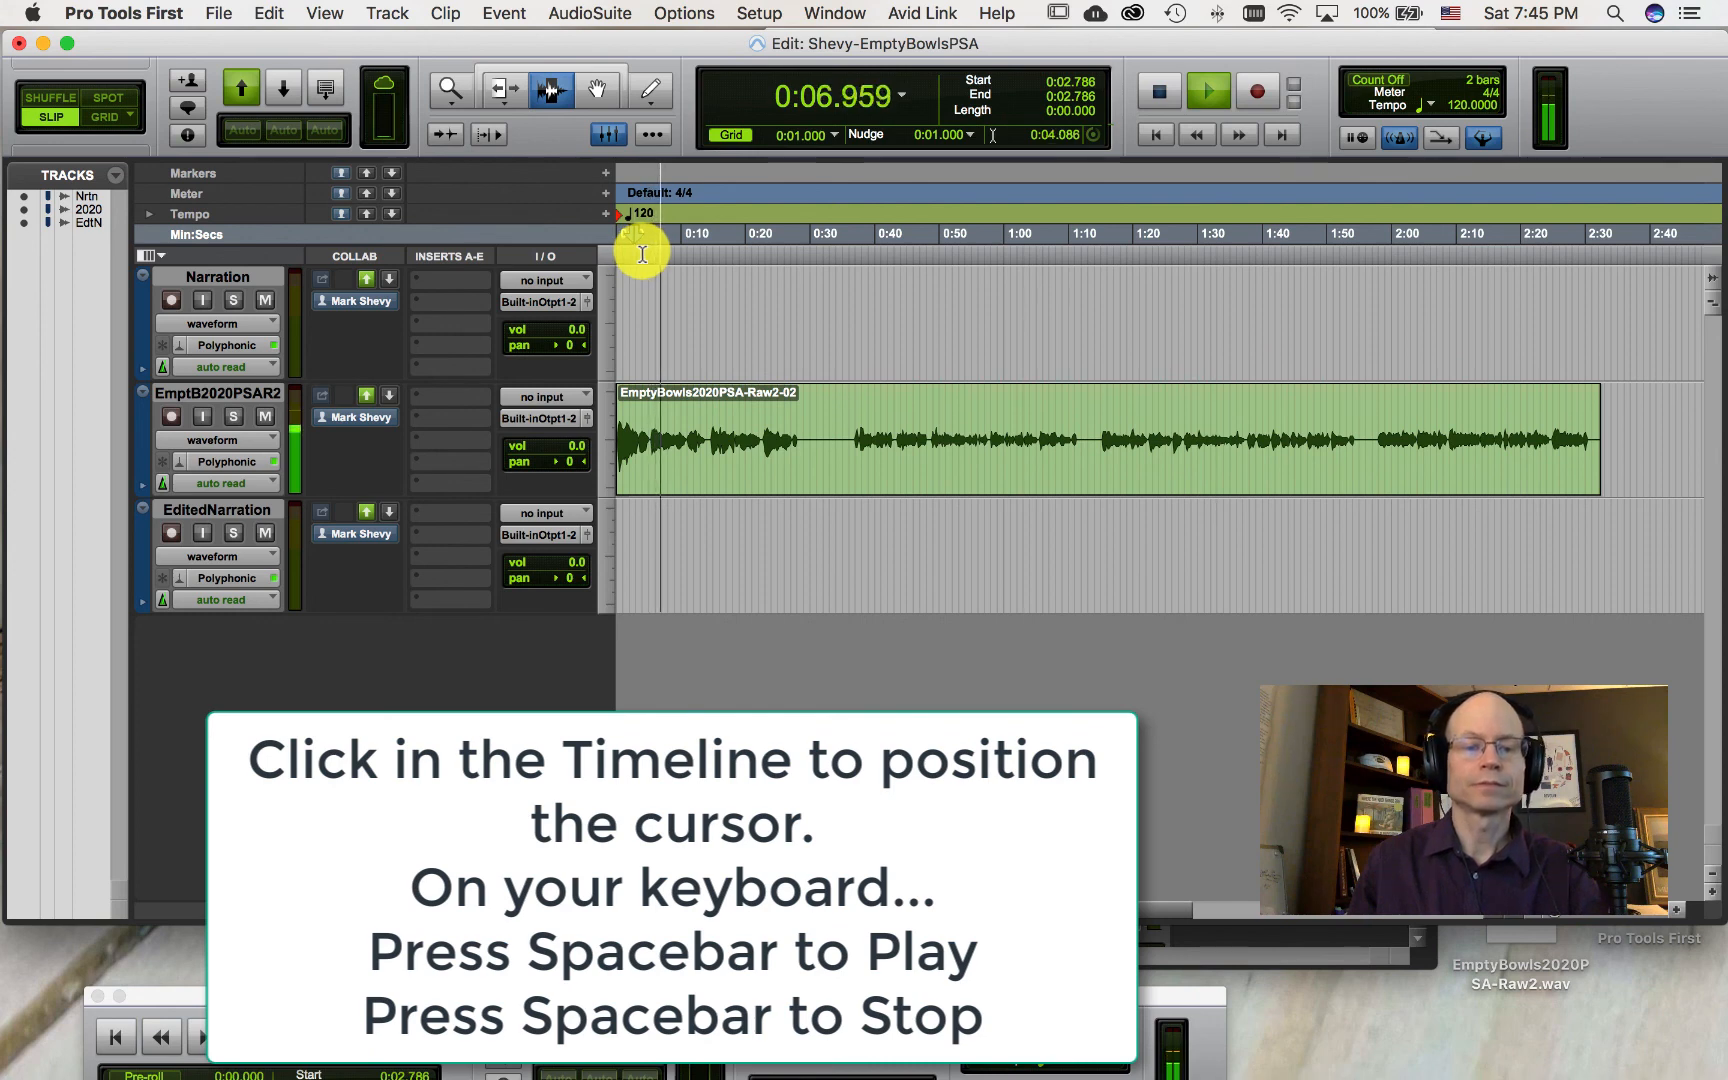
{"action": "key", "text": "space"}
{"action": "left_click", "coordinate": [879, 243]}
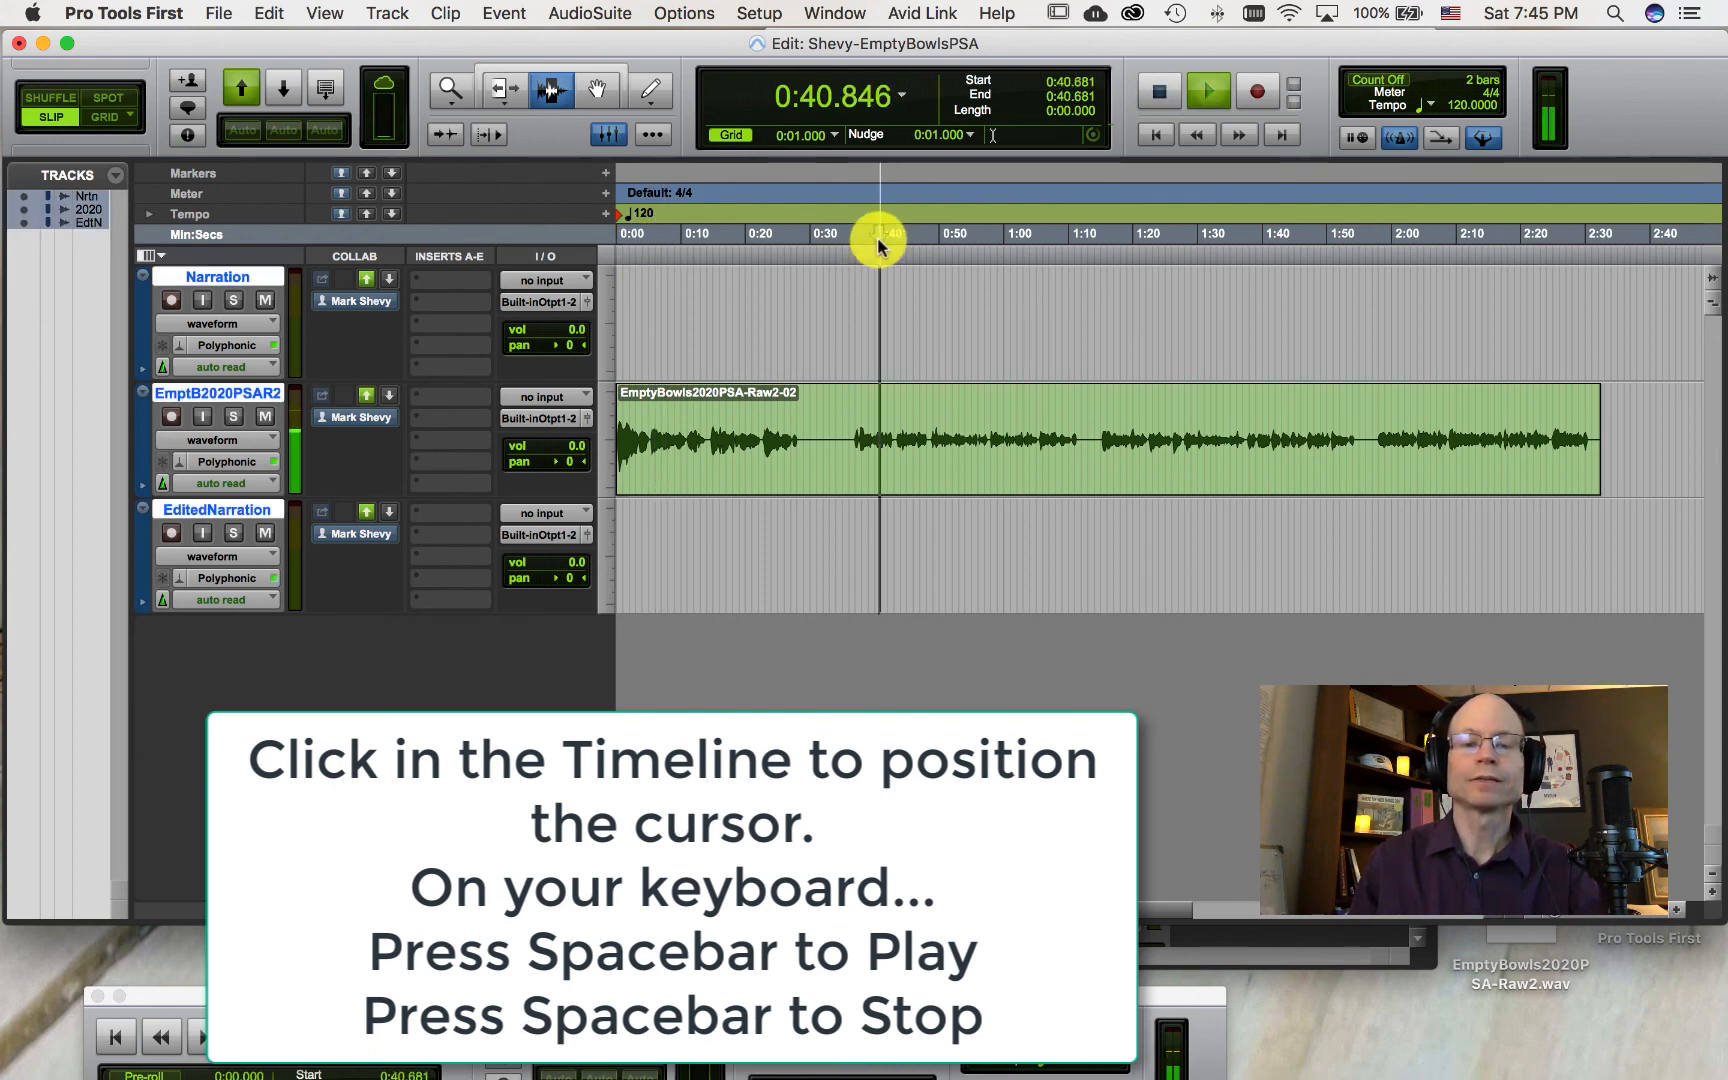
{"action": "key", "text": "space"}
{"action": "left_click", "coordinate": [1122, 225]}
{"action": "key", "text": "space"}
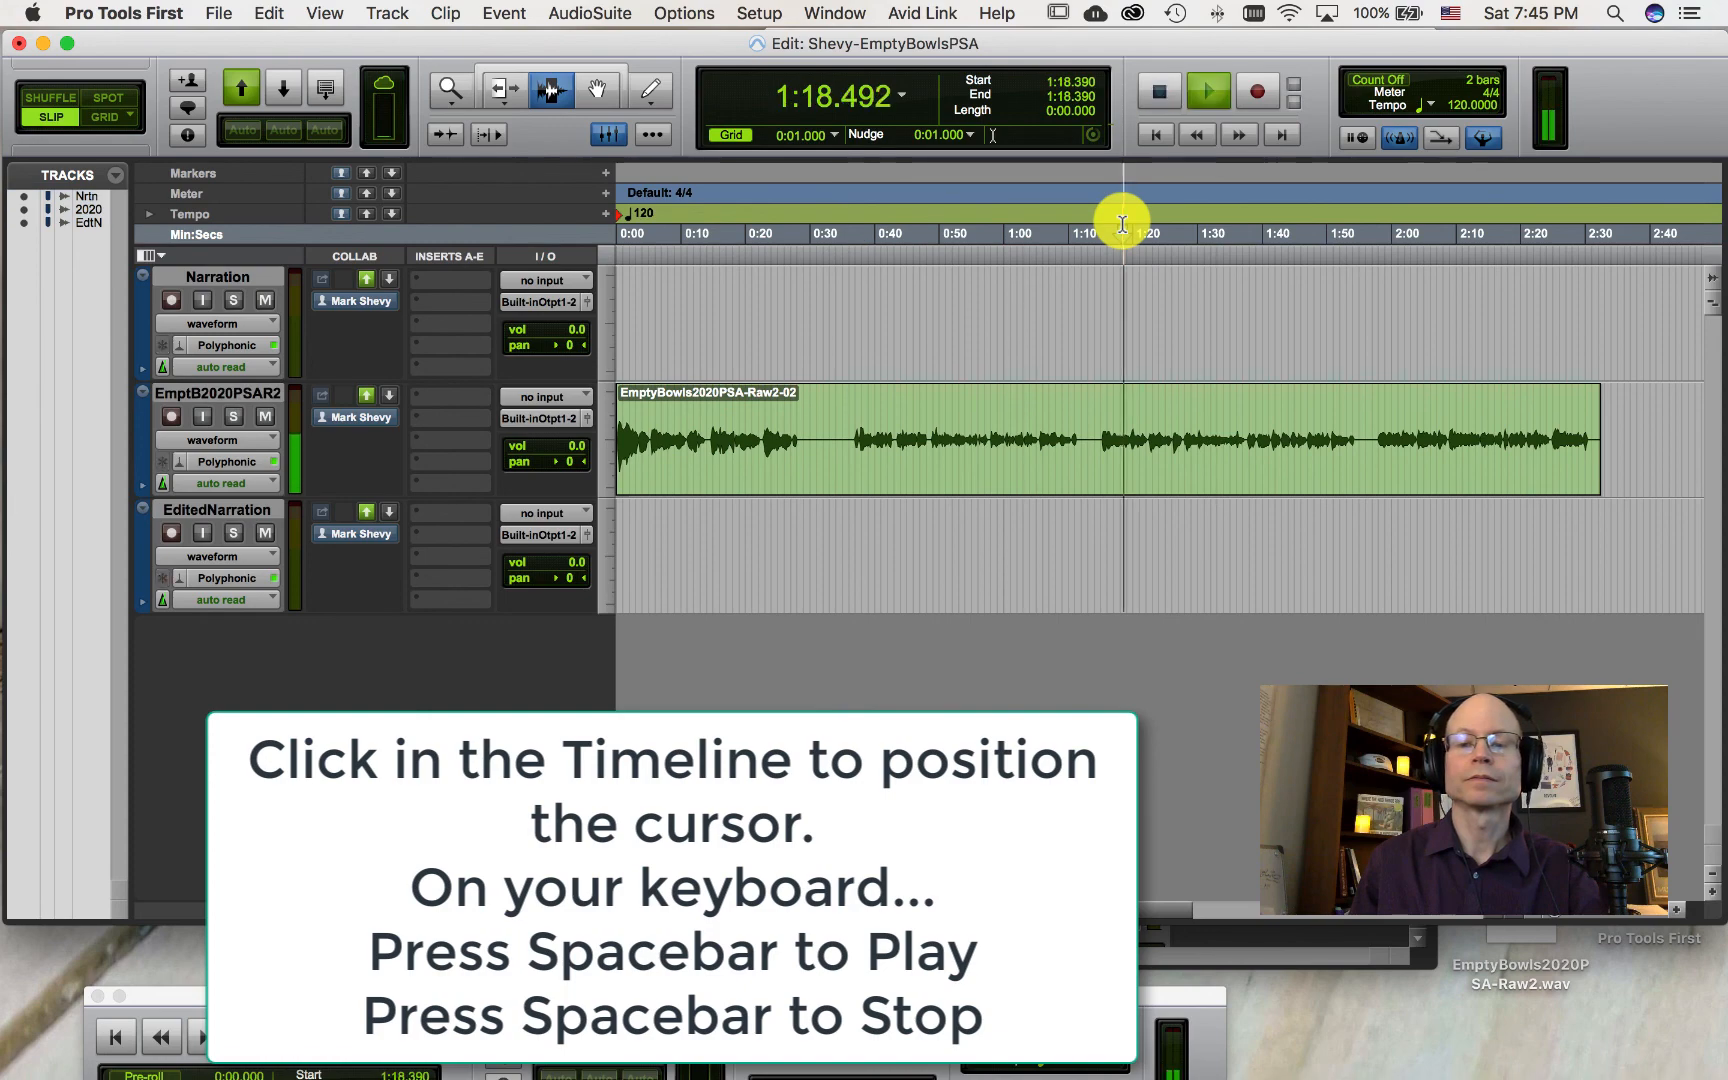
{"action": "key", "text": "space"}
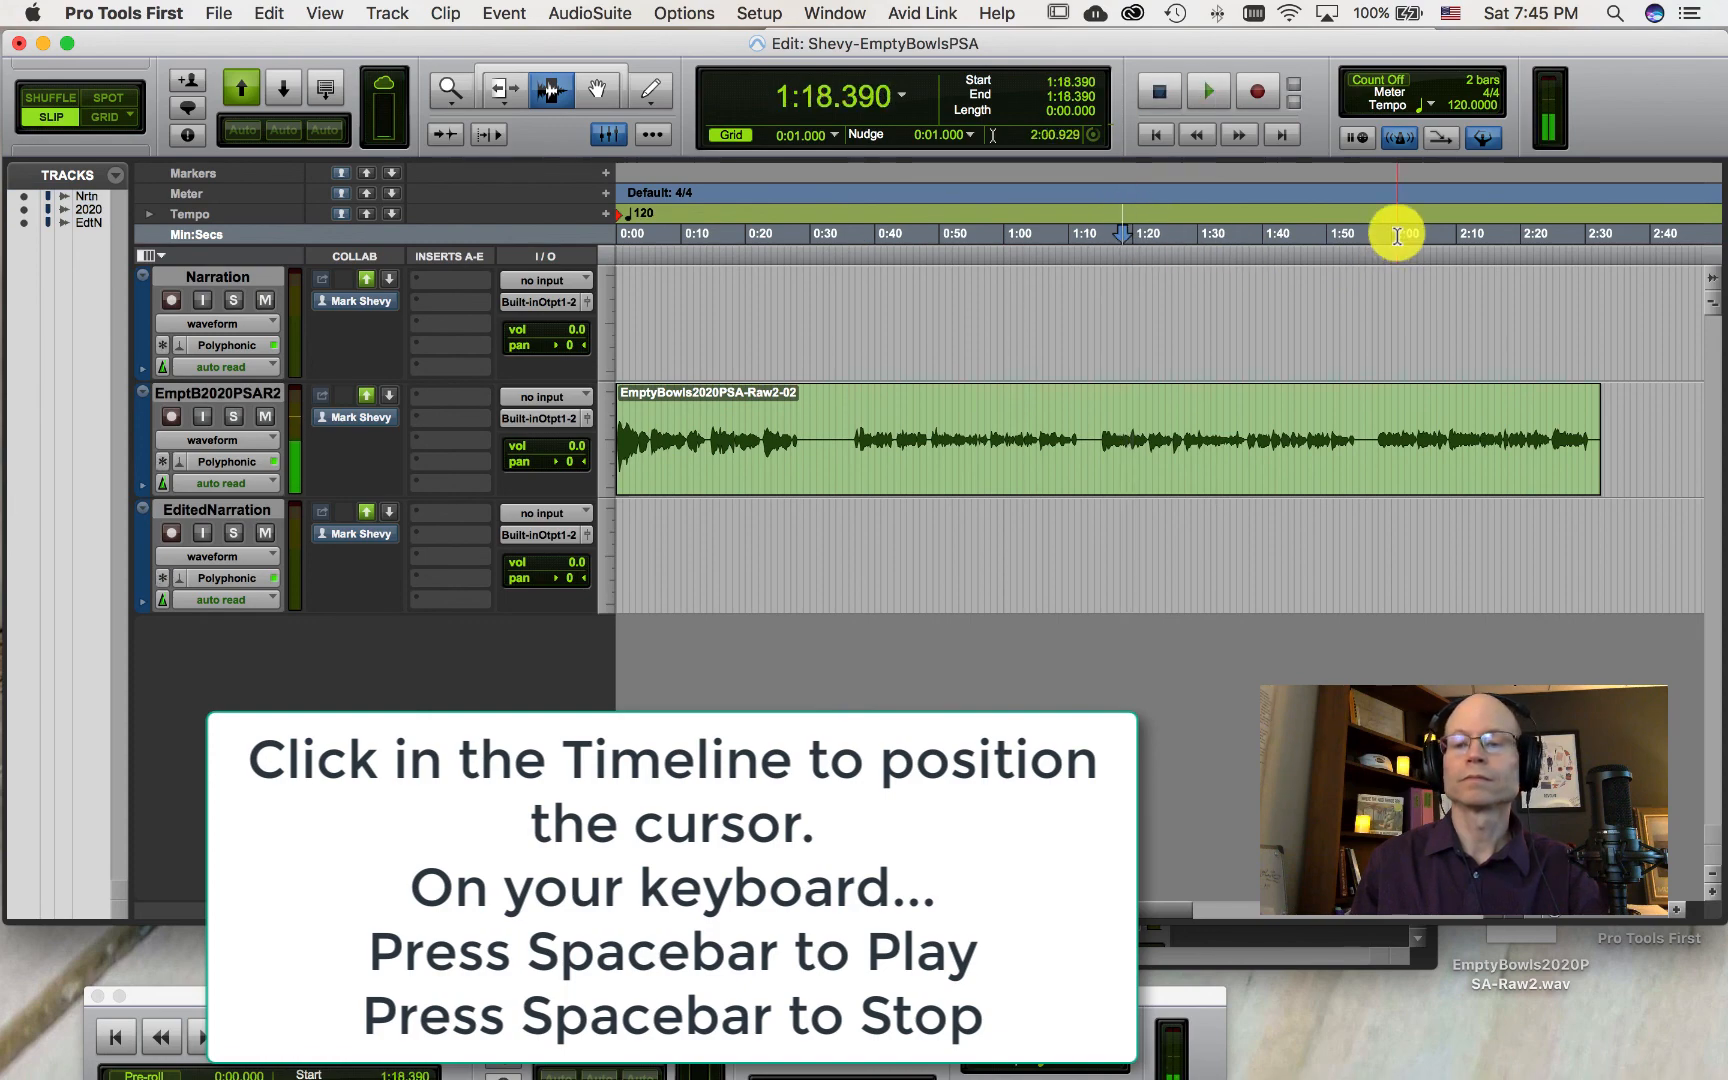
{"action": "left_click", "coordinate": [1398, 236]}
{"action": "key", "text": "space"}
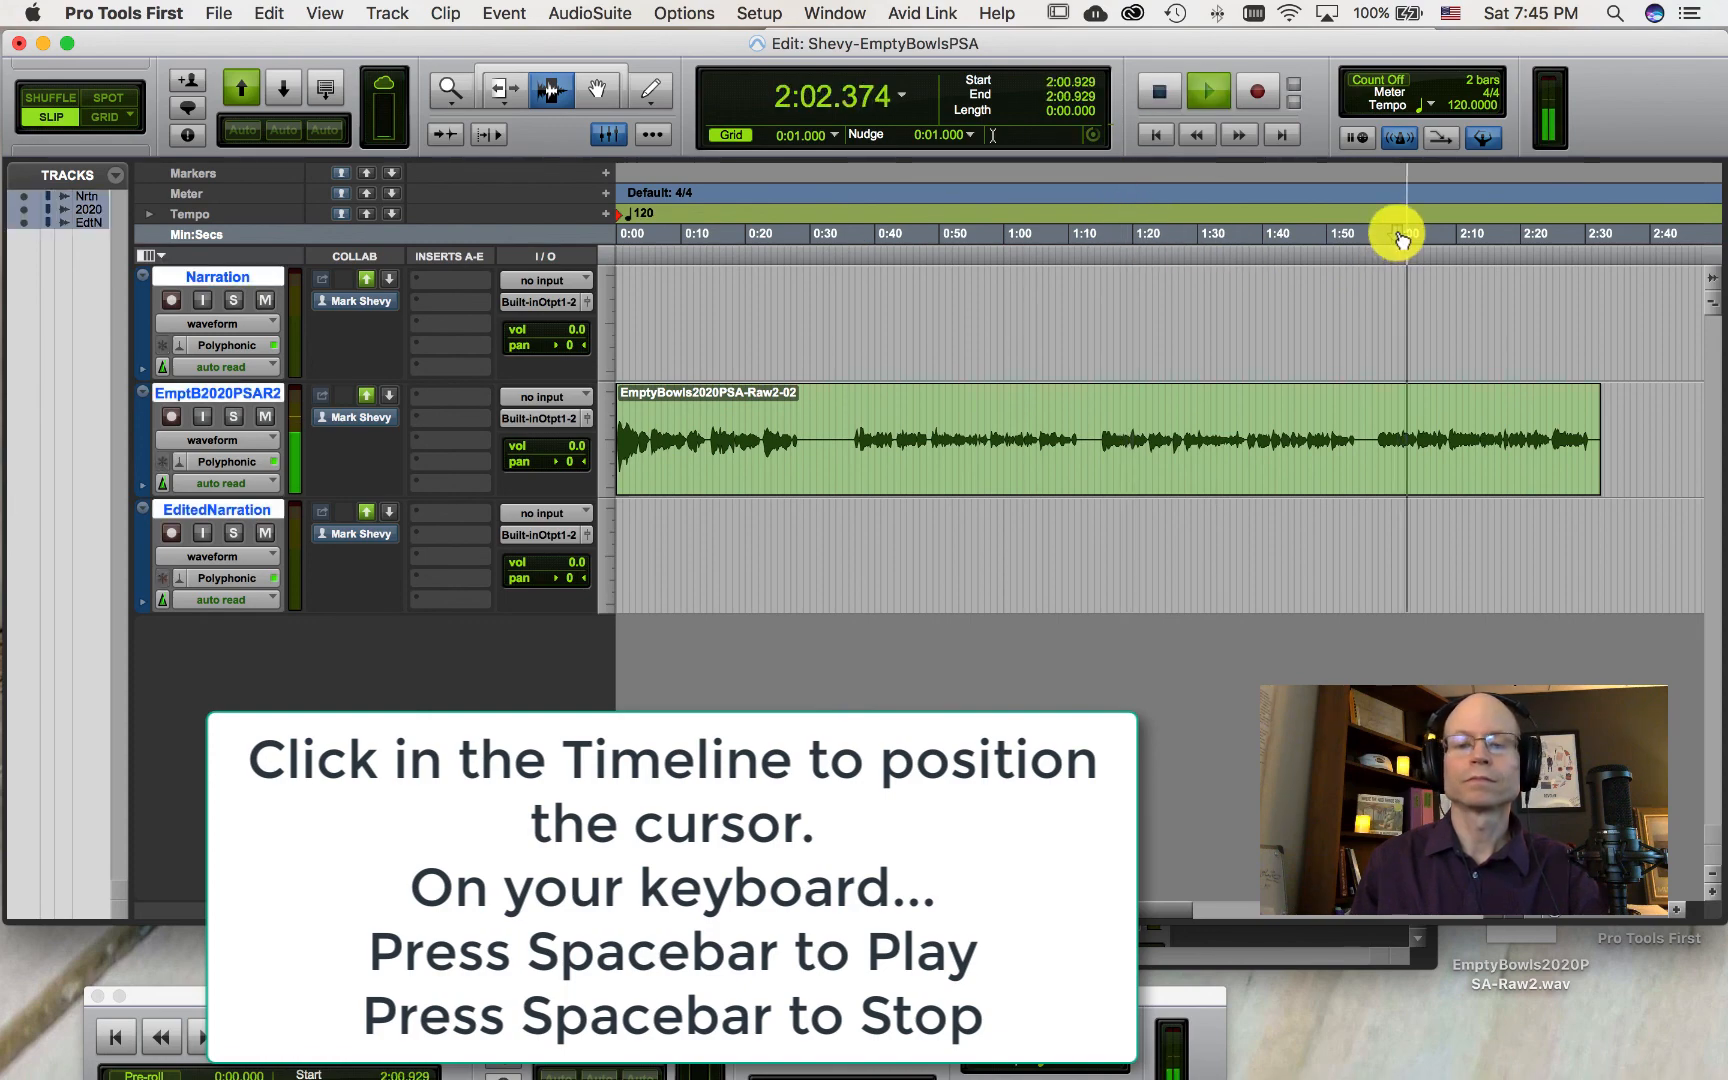
{"action": "key", "text": "space"}
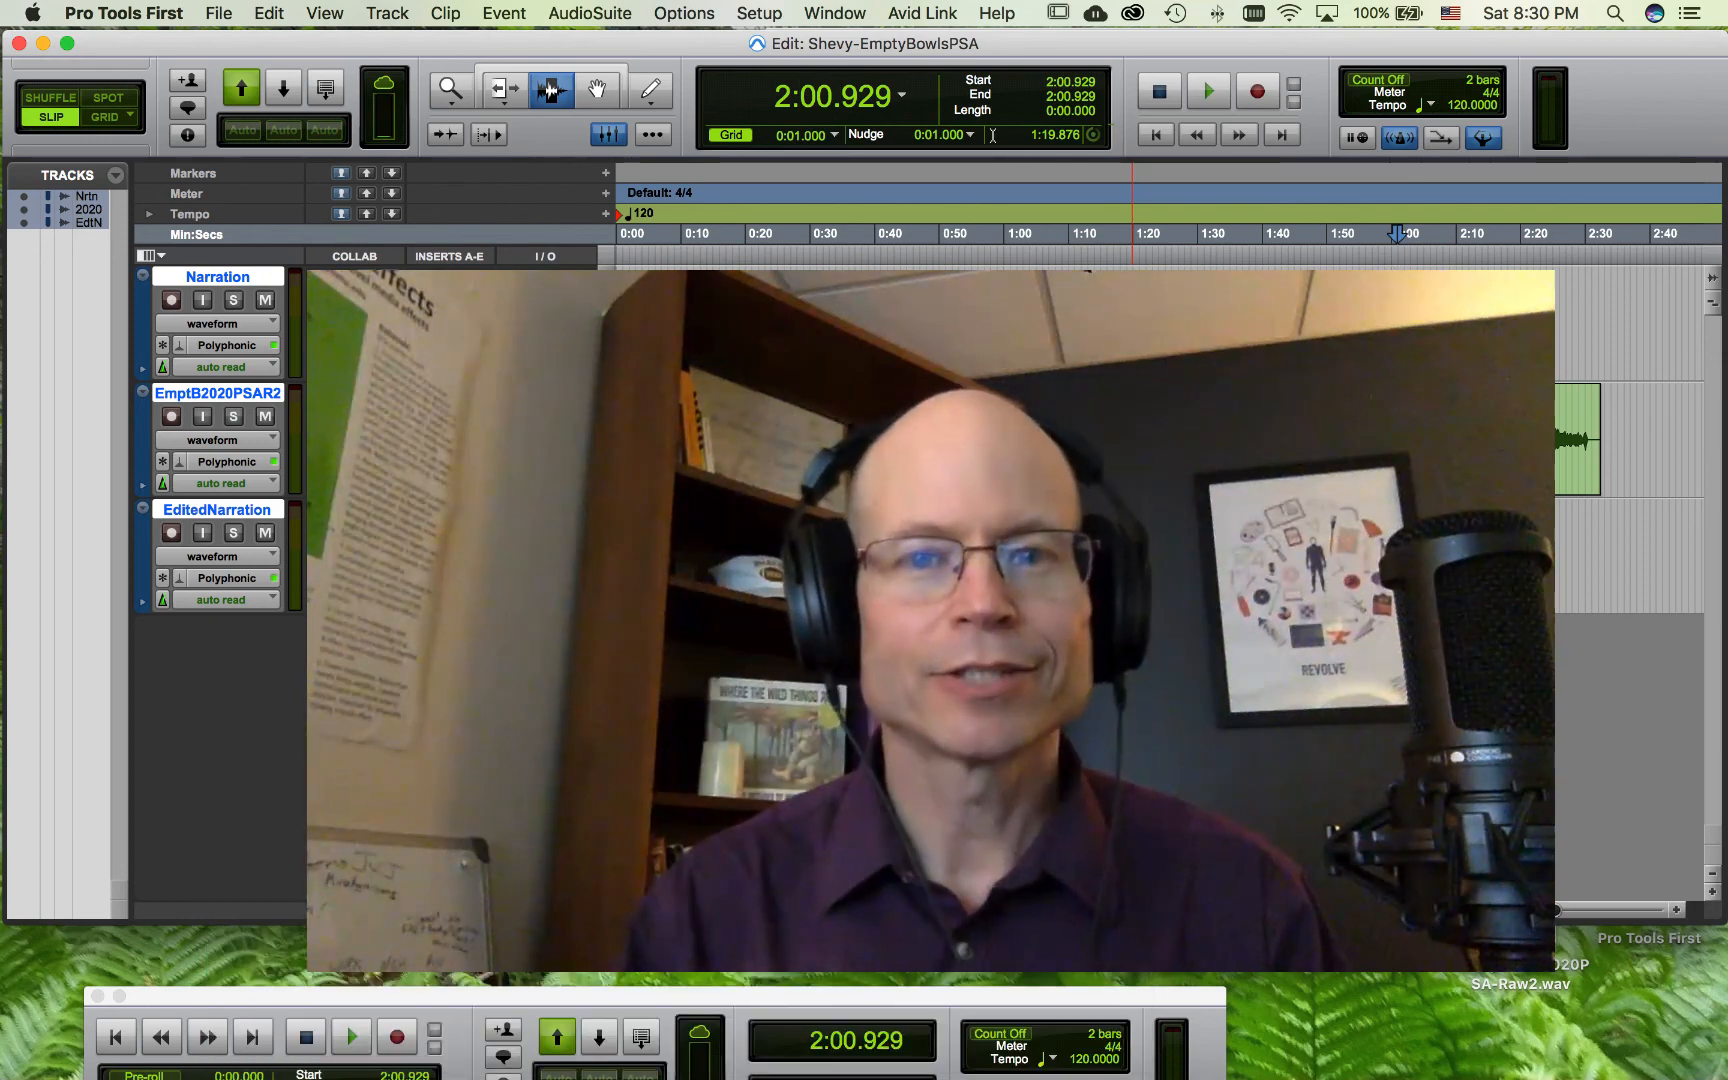